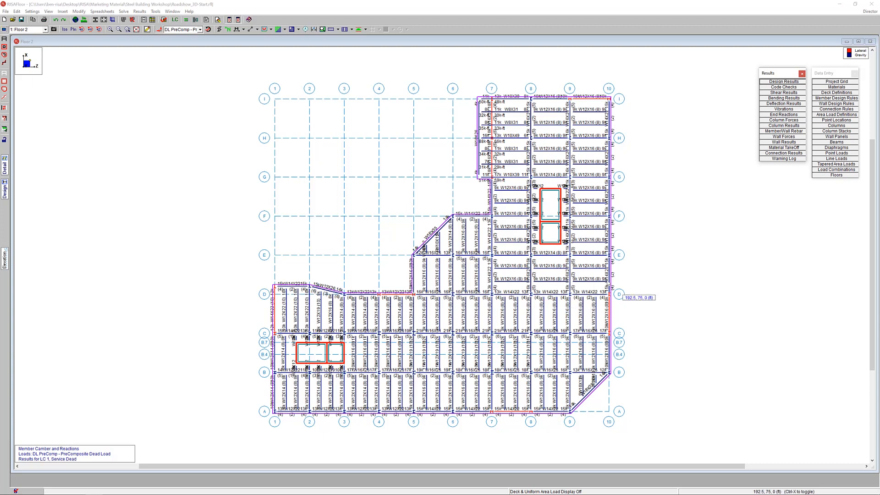
Review the ASCE 7-16 wind load results for floor geometry, floor forces and the parapet addition, and accept the wind loads
{"action": "left_click", "coordinate": [867, 12]}
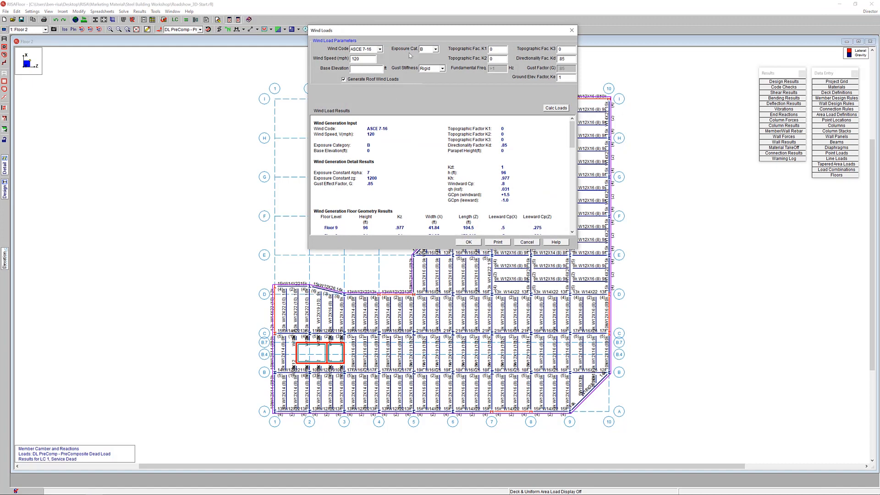
{"action": "left_click_drag", "start_coordinate": [420, 32], "coordinate": [415, 67]}
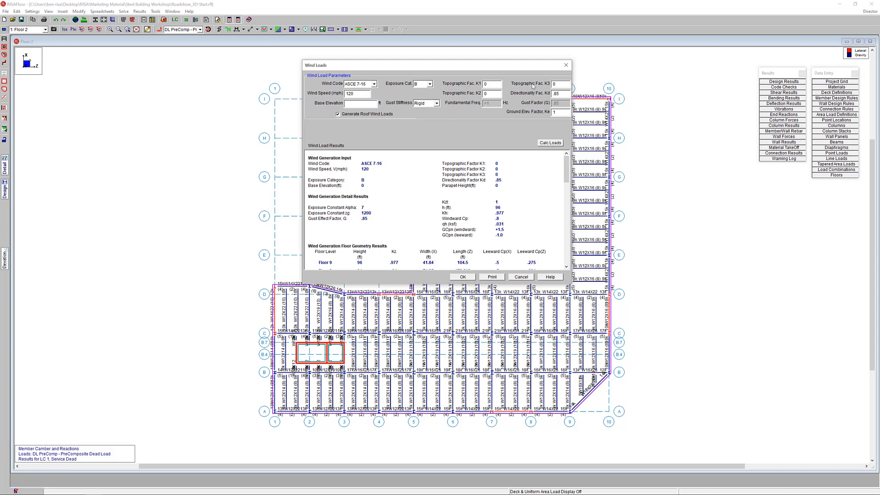
{"action": "scroll", "coordinate": [562, 182], "scroll_direction": "down", "scroll_amount": 4}
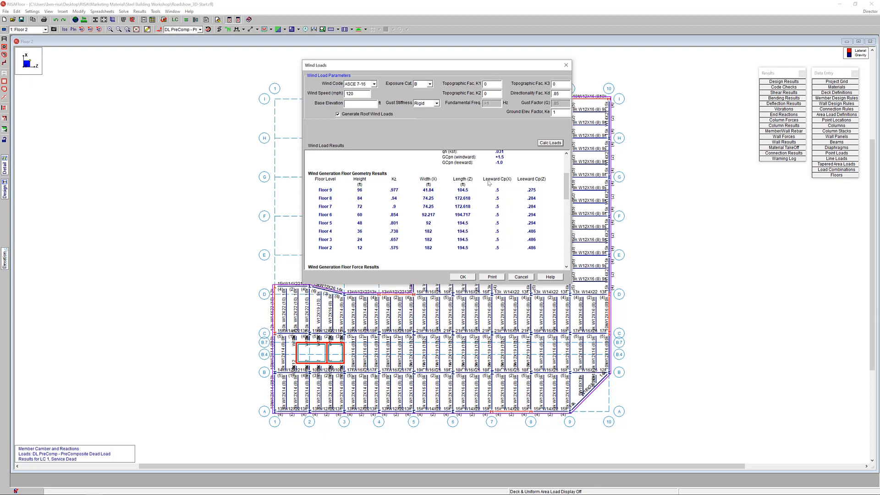
{"action": "left_click_drag", "start_coordinate": [566, 189], "coordinate": [569, 210]}
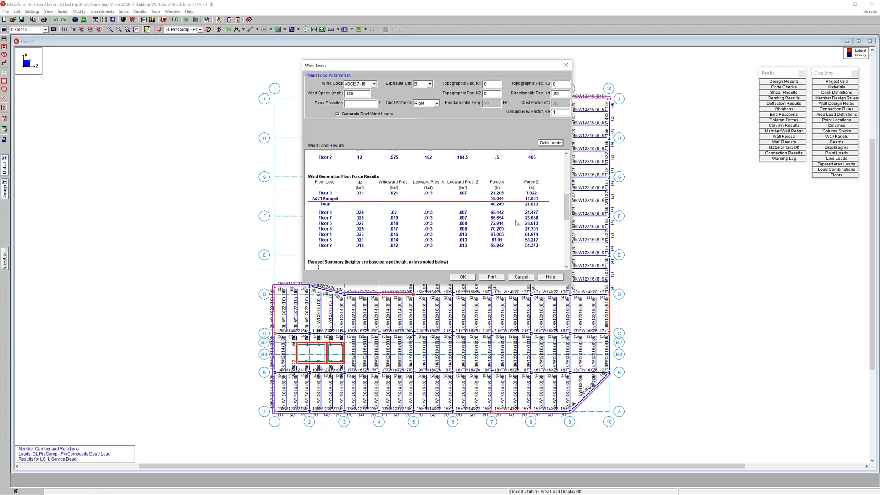
{"action": "mouse_move", "coordinate": [565, 208]}
{"action": "left_mouse_down"}
{"action": "mouse_move", "coordinate": [562, 235]}
{"action": "mouse_move", "coordinate": [564, 212]}
{"action": "mouse_move", "coordinate": [565, 232]}
{"action": "mouse_move", "coordinate": [565, 214]}
{"action": "mouse_move", "coordinate": [520, 213]}
{"action": "left_mouse_up"}
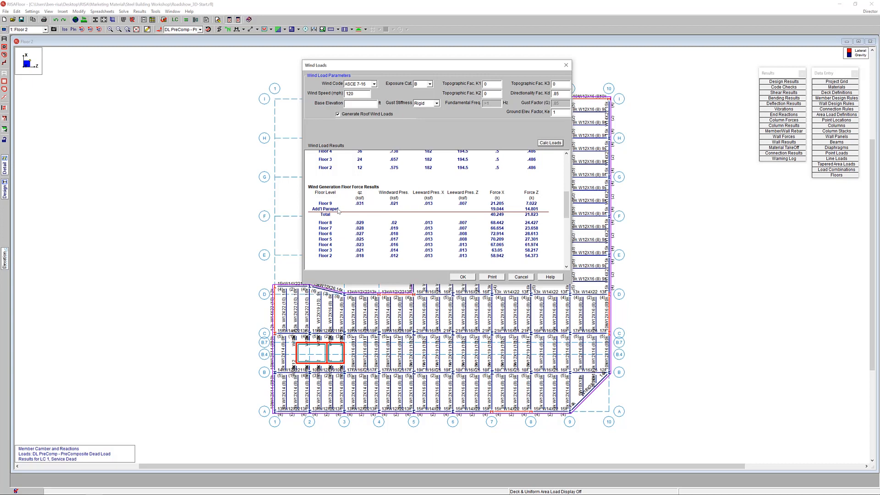
{"action": "left_click", "coordinate": [469, 277]}
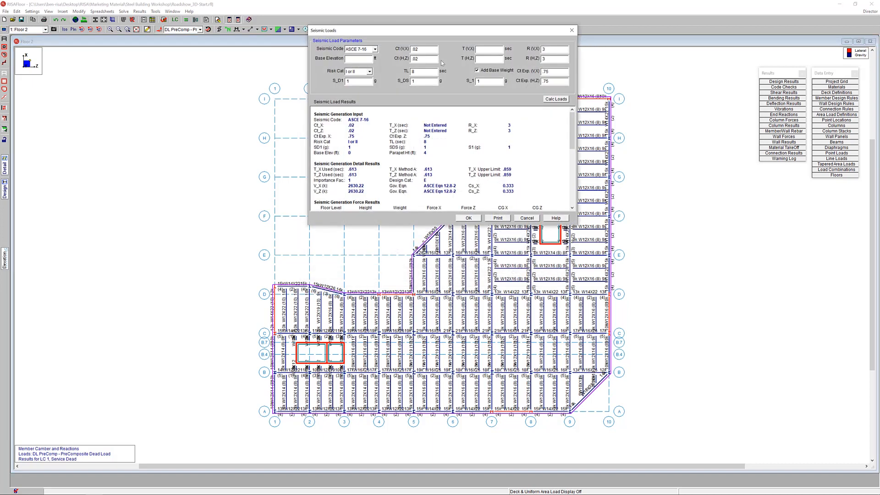
Set the ASCE 7-16 seismic parameters S_D1 to .052 g, S_DS to .177 g and S_1 to .077 g
{"action": "left_click_drag", "start_coordinate": [443, 33], "coordinate": [404, 87]}
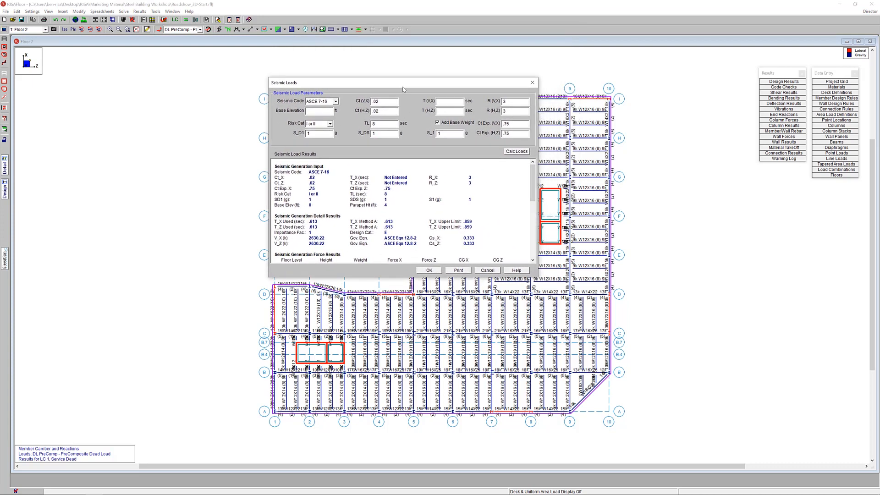
{"action": "left_click", "coordinate": [335, 102]}
{"action": "left_click", "coordinate": [334, 101]}
{"action": "left_click", "coordinate": [307, 133]}
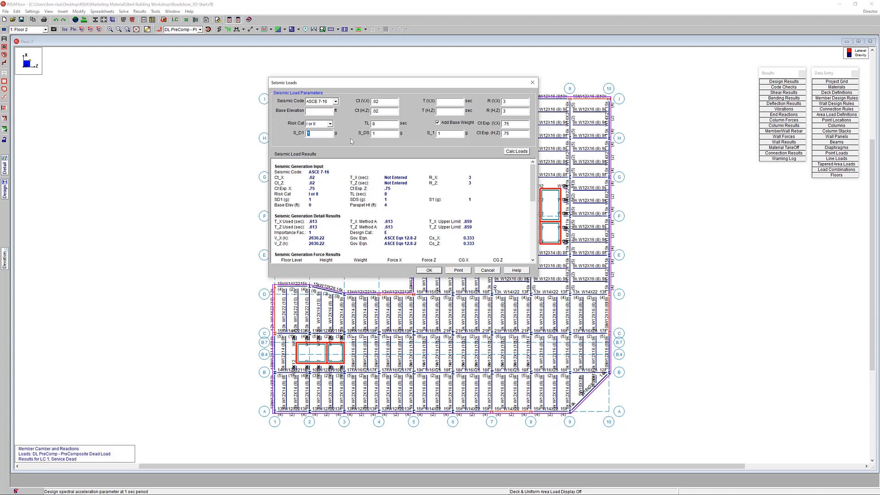
{"action": "type", "text": ".052"}
{"action": "key", "text": "Tab"}
{"action": "type", "text": "77"}
{"action": "key", "text": "Tab"}
Set the response modification factor R to 3.5 in both the X and Z directions and recalculate the seismic loads
{"action": "left_click", "coordinate": [515, 104]}
{"action": "left_click_drag", "start_coordinate": [533, 184], "coordinate": [533, 194]}
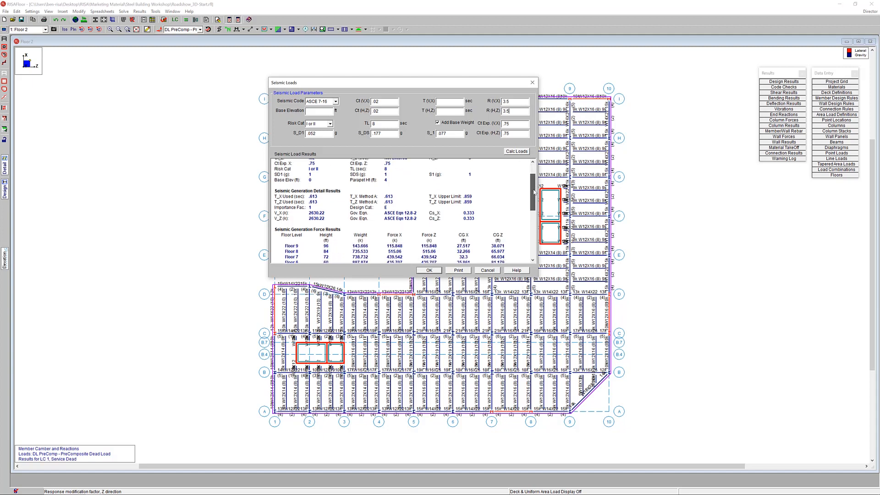
{"action": "left_click", "coordinate": [517, 152]}
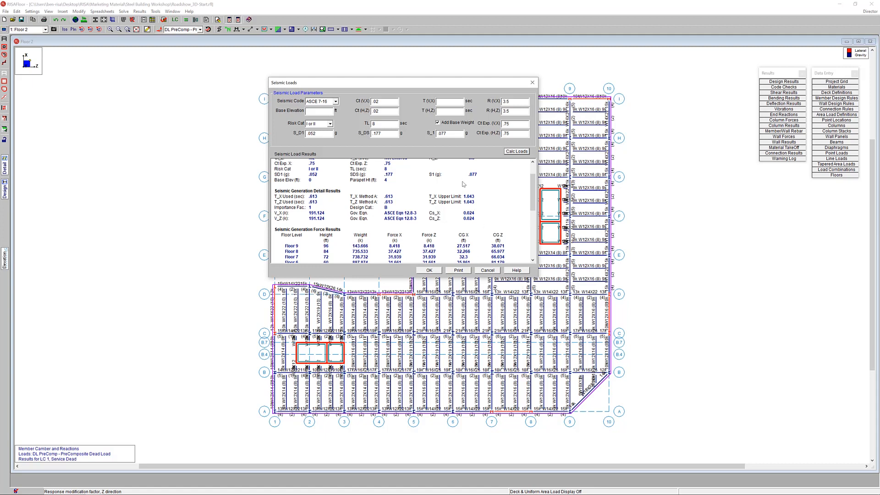
Review the seismic floor forces and diaphragm eccentricity results, and accept the seismic loads
{"action": "left_click_drag", "start_coordinate": [531, 202], "coordinate": [531, 224]}
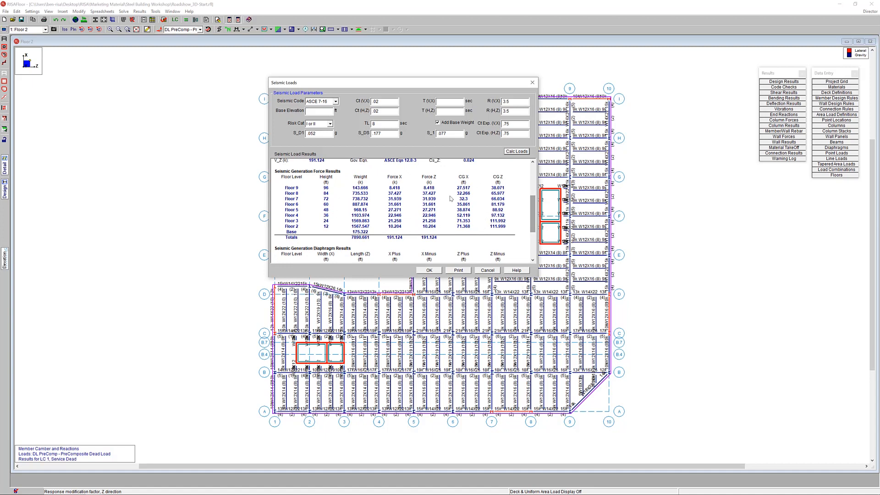
{"action": "left_click_drag", "start_coordinate": [534, 212], "coordinate": [534, 234]}
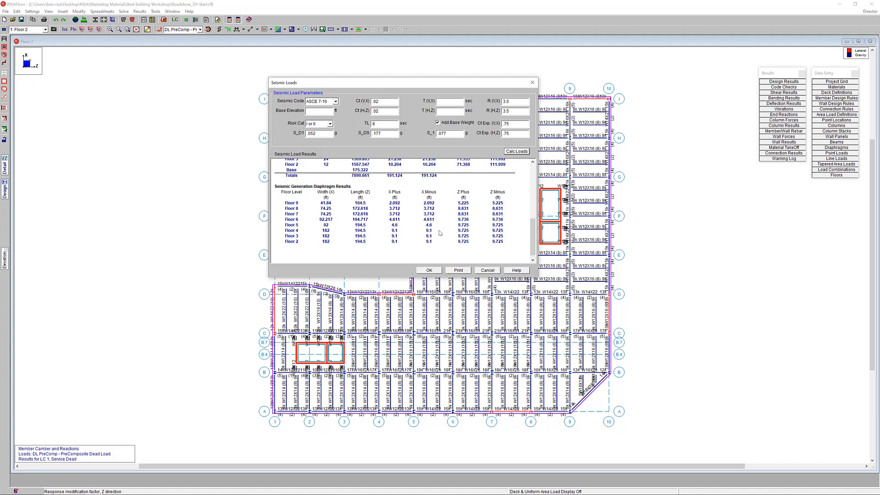
{"action": "left_click_drag", "start_coordinate": [532, 232], "coordinate": [533, 216]}
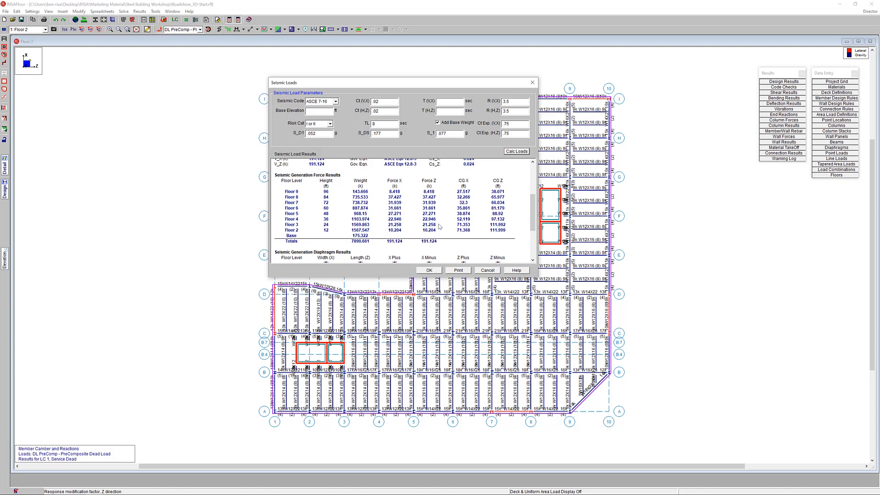
{"action": "left_click", "coordinate": [430, 270]}
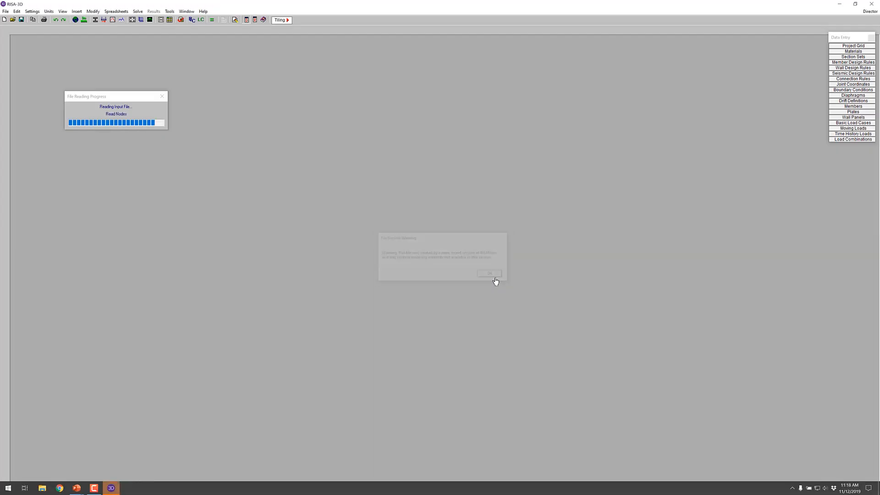
Switch to RISA-3D with the building model, acknowledge the warning, and accept the global model settings
{"action": "left_click", "coordinate": [490, 274]}
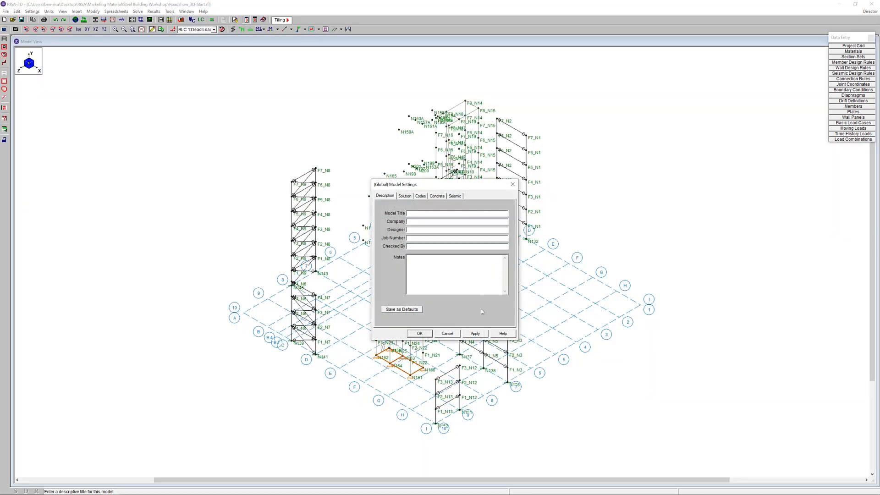
{"action": "left_click", "coordinate": [474, 334]}
{"action": "left_click", "coordinate": [419, 334]}
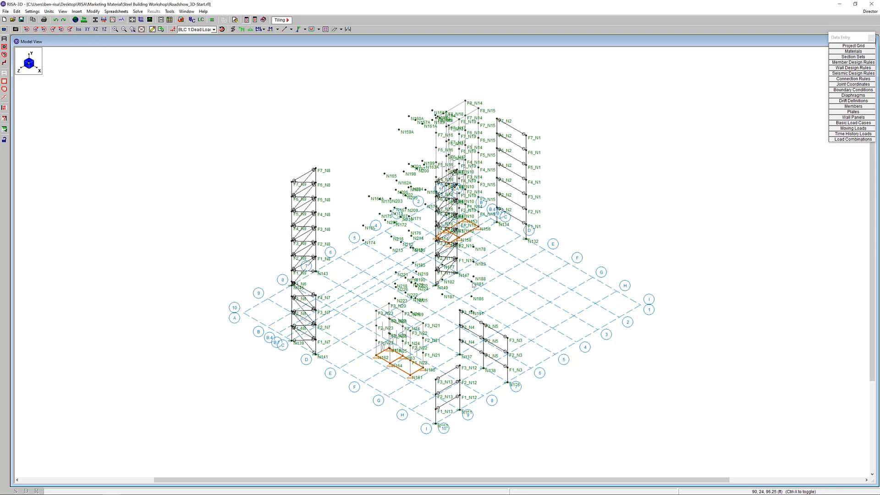
Choose BLC 9 Partial X Wind Load 1 as the displayed load case and show the floor diaphragms in the model
{"action": "left_click", "coordinate": [213, 29]}
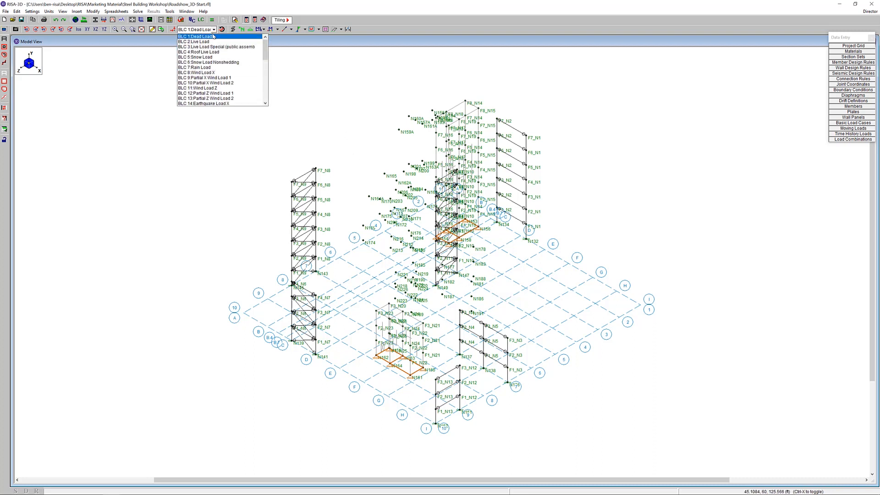
{"action": "left_click", "coordinate": [216, 78]}
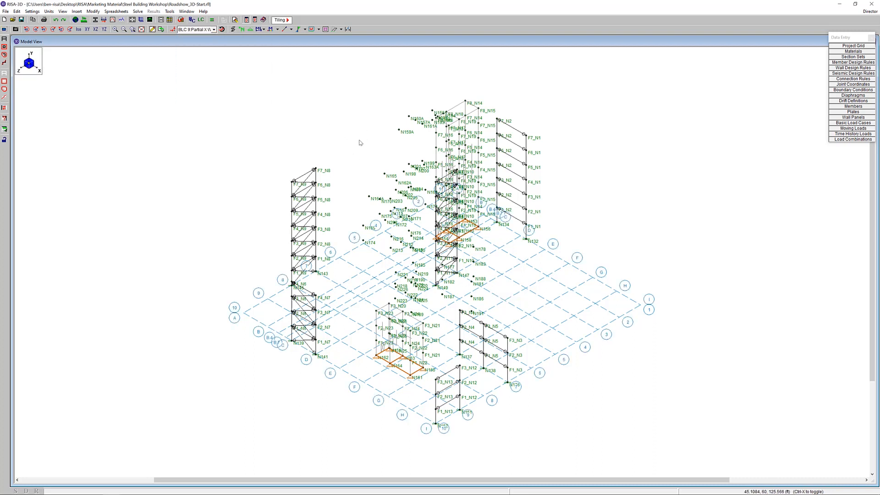
{"action": "left_click", "coordinate": [325, 29]}
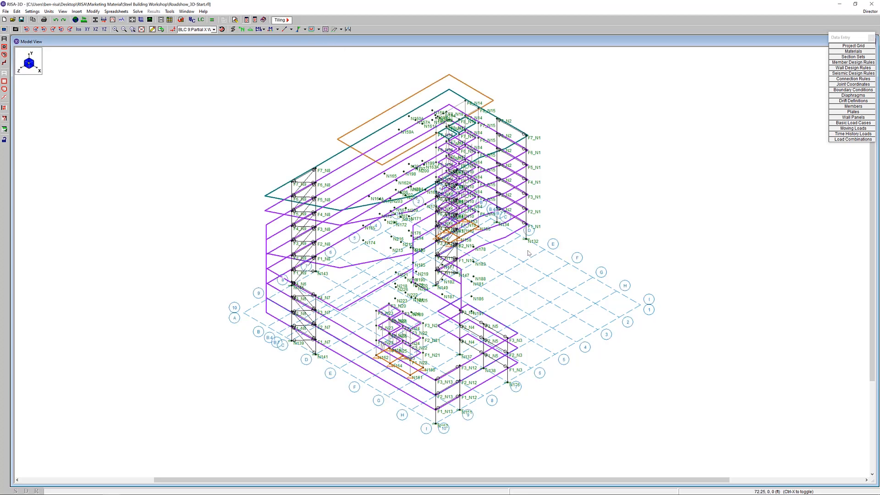
Isolate the second elevated floor (F2 nodes) by selecting only that level in XY elevation, lock the unselected model, and return to isometric
{"action": "left_click", "coordinate": [87, 28]}
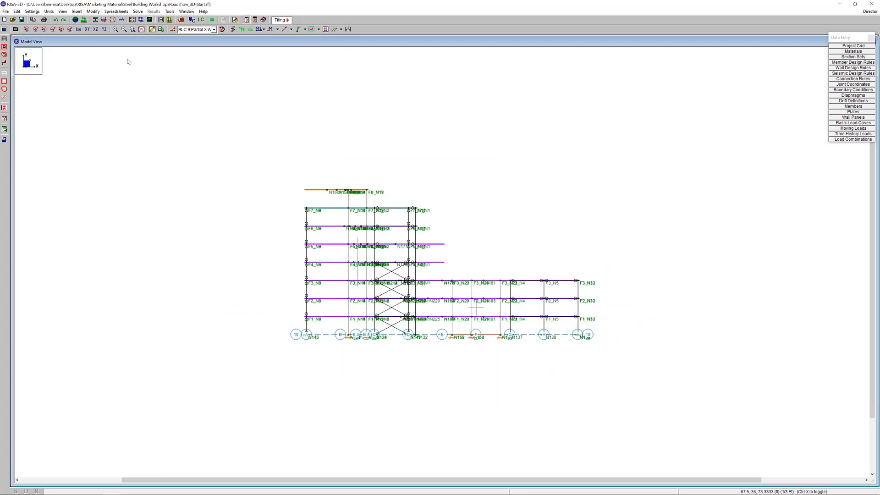
{"action": "left_click", "coordinate": [78, 29]}
{"action": "scroll", "coordinate": [286, 284], "scroll_direction": "up", "scroll_amount": 3}
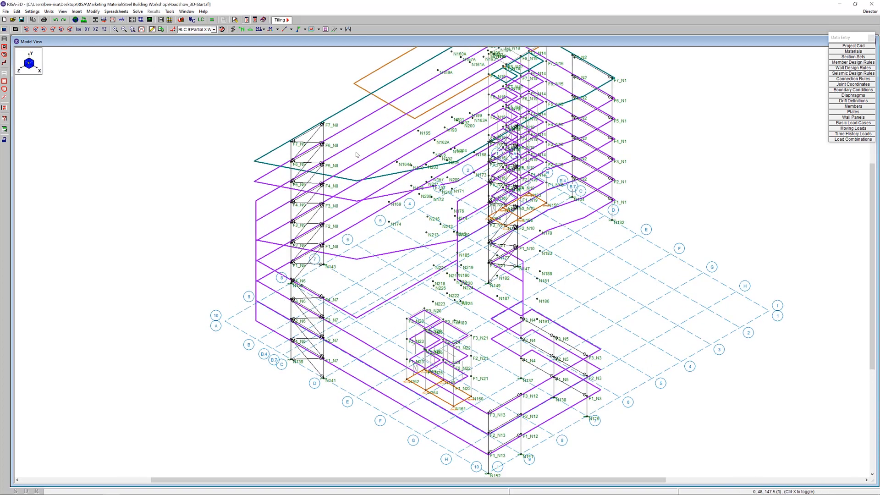
{"action": "scroll", "coordinate": [359, 155], "scroll_direction": "down", "scroll_amount": 2}
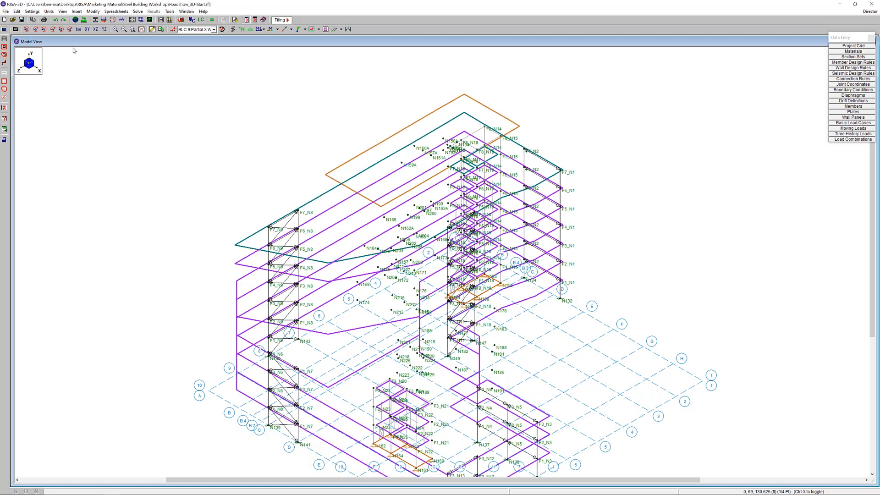
{"action": "left_click", "coordinate": [88, 30]}
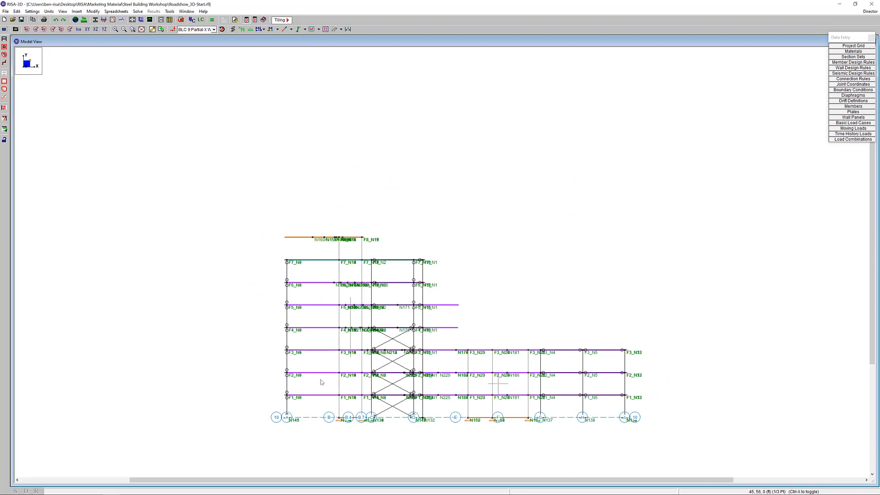
{"action": "left_click", "coordinate": [4, 73]}
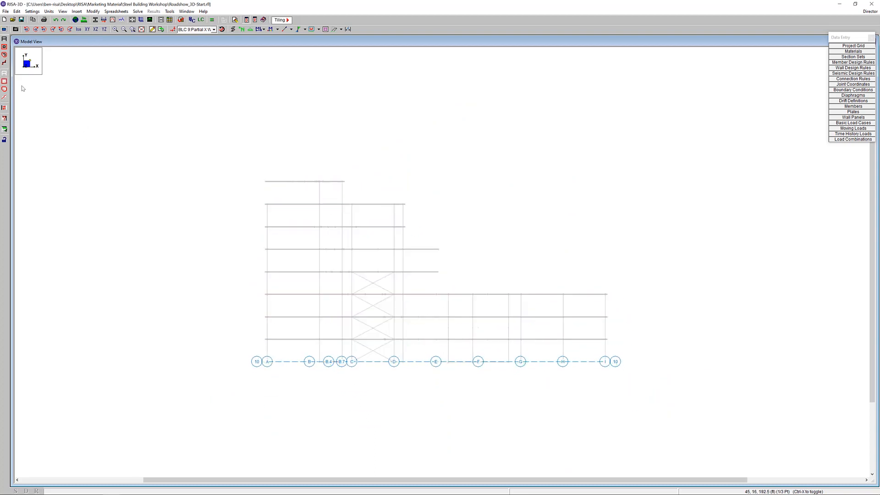
{"action": "left_click_drag", "start_coordinate": [242, 304], "coordinate": [658, 337]}
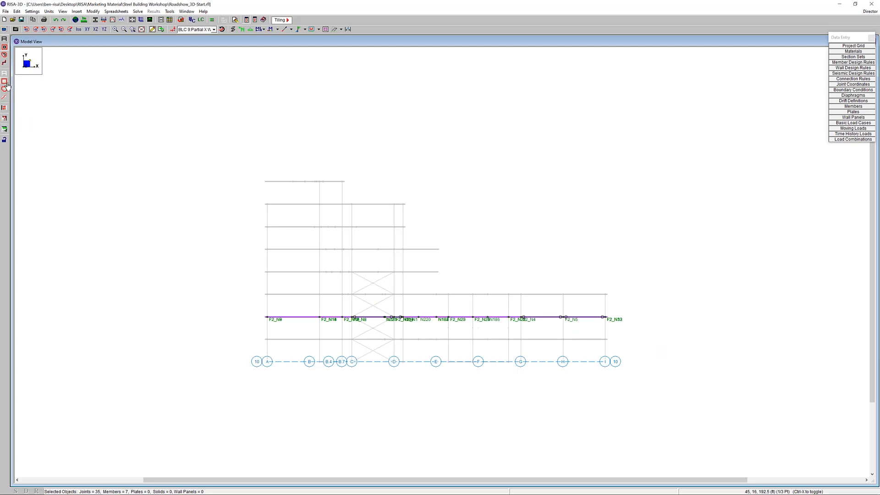
{"action": "left_click", "coordinate": [4, 140]}
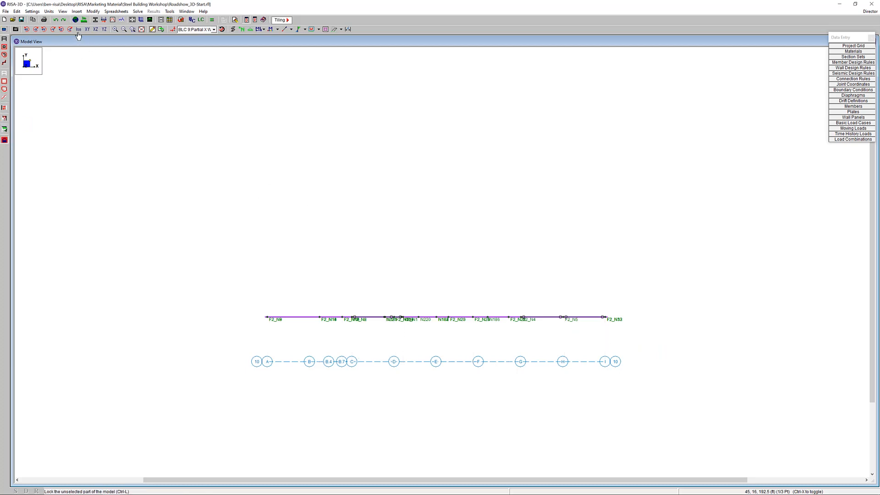
{"action": "left_click", "coordinate": [78, 28]}
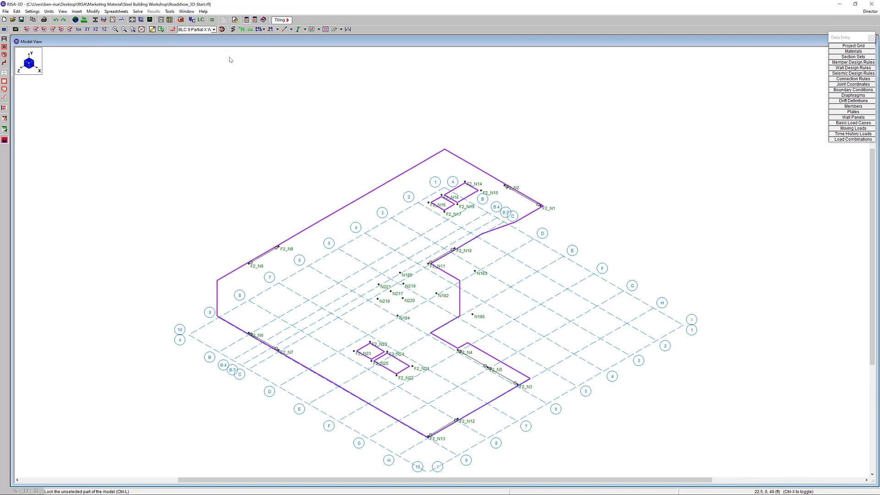
Turn on load display for the isolated floor and view BLC 9, BLC 14 Earthquake Load X and BLC 18 Earthquake Load Z Plus X Eccentr
{"action": "left_click", "coordinate": [173, 28]}
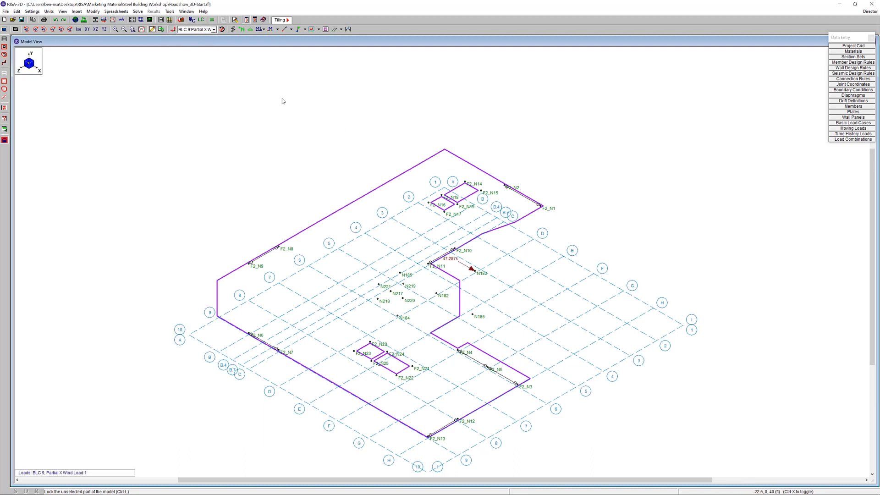
{"action": "left_click", "coordinate": [213, 29]}
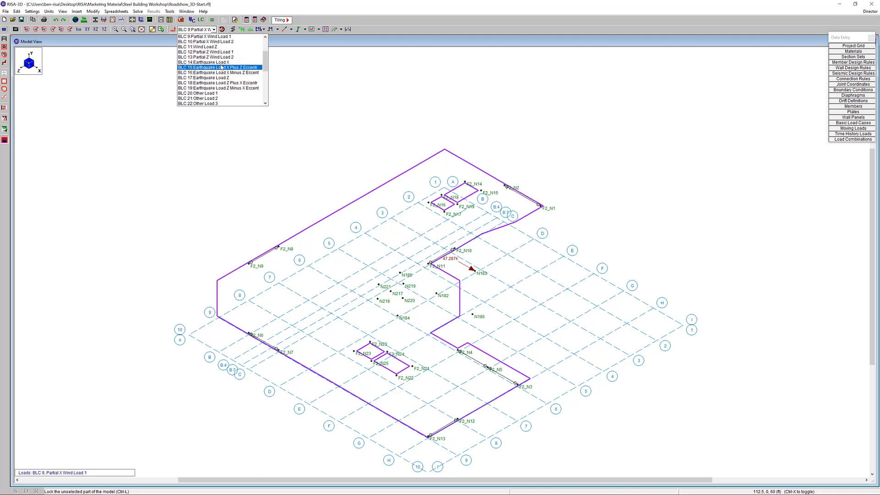
{"action": "left_click", "coordinate": [223, 64]}
{"action": "left_click", "coordinate": [212, 30]}
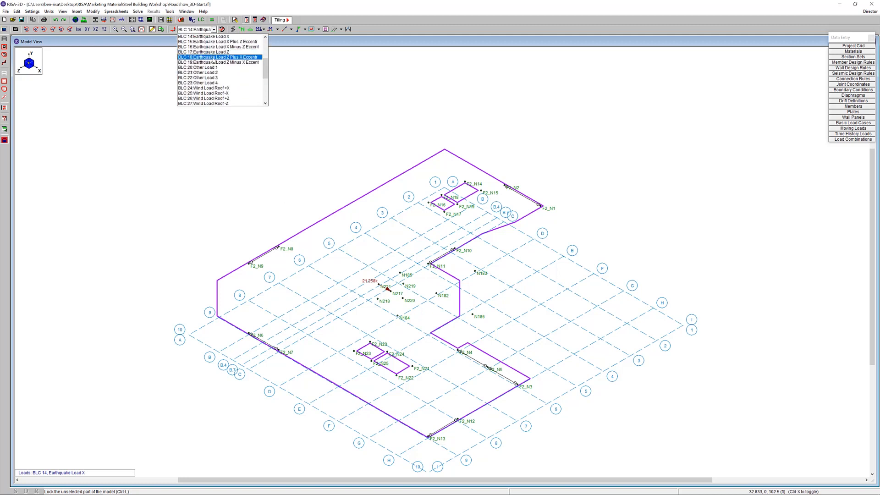
{"action": "left_click", "coordinate": [213, 57]}
Display BLC 8 Wind Load X, unlock and show the whole model, and view it in XY elevation
{"action": "left_click", "coordinate": [212, 30]}
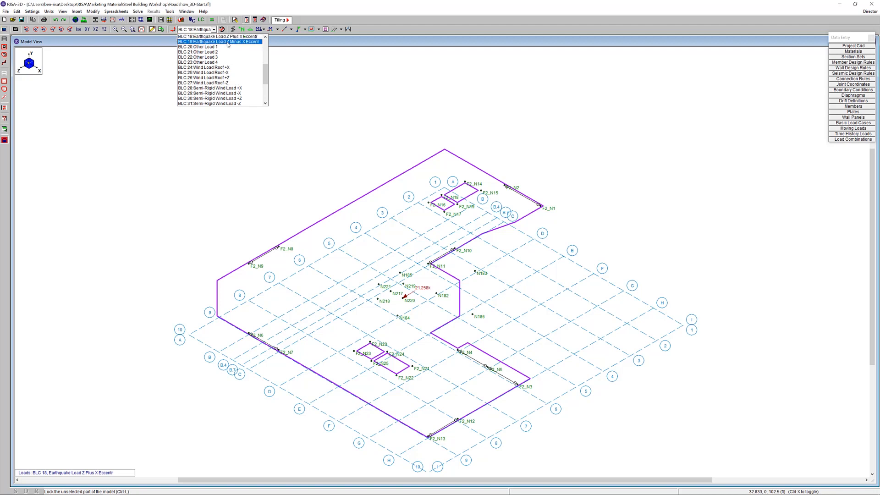
{"action": "scroll", "coordinate": [243, 94], "scroll_direction": "up", "scroll_amount": 4}
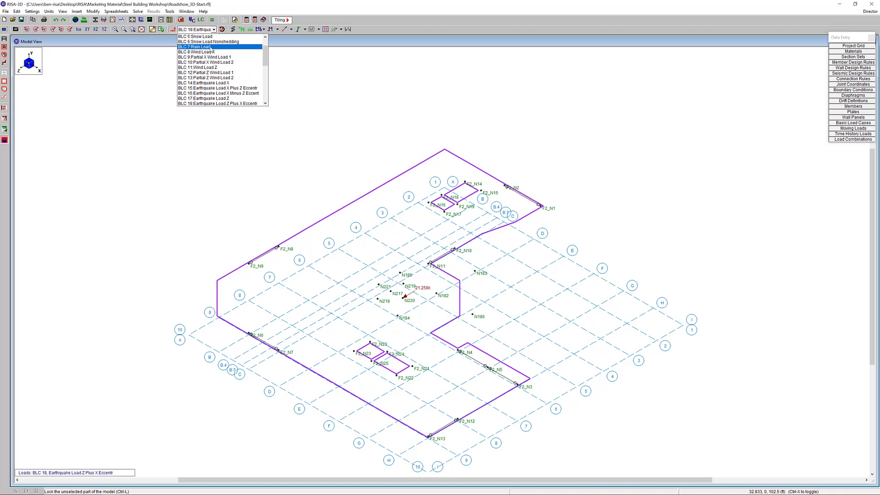
{"action": "left_click", "coordinate": [206, 37]}
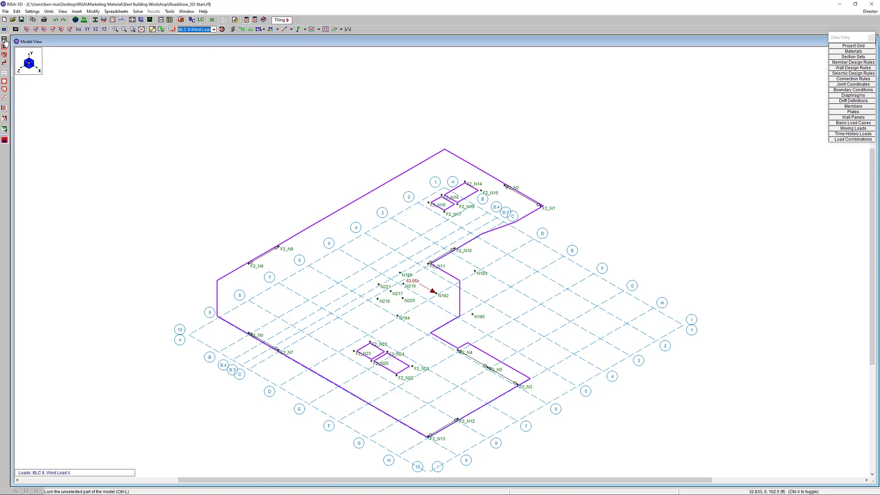
{"action": "left_click", "coordinate": [5, 140]}
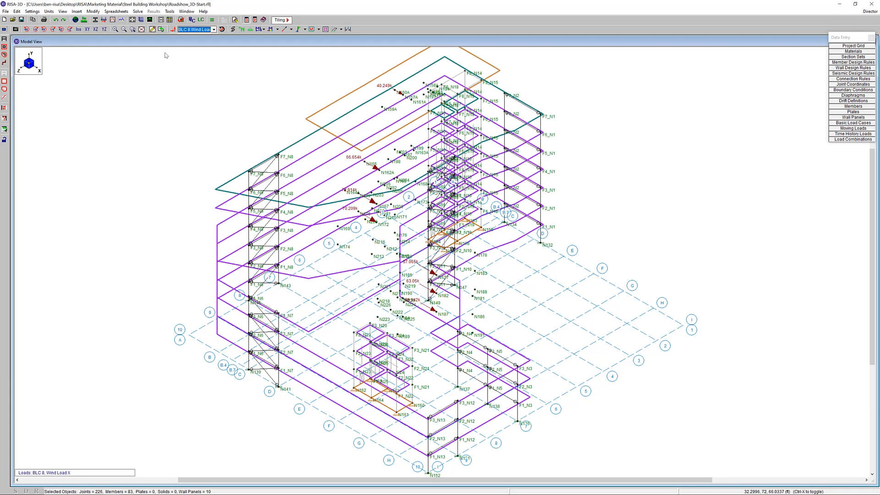
{"action": "left_click", "coordinate": [87, 29]}
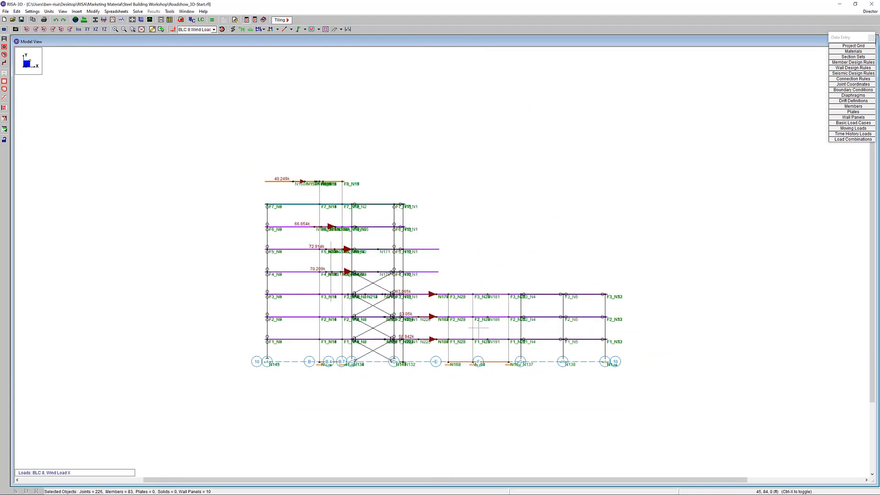
Isolate the F7 floor level by selecting only it in elevation, switch to isometric and lock the unselected model
{"action": "left_click", "coordinate": [4, 53]}
{"action": "left_click_drag", "start_coordinate": [250, 195], "coordinate": [454, 215]}
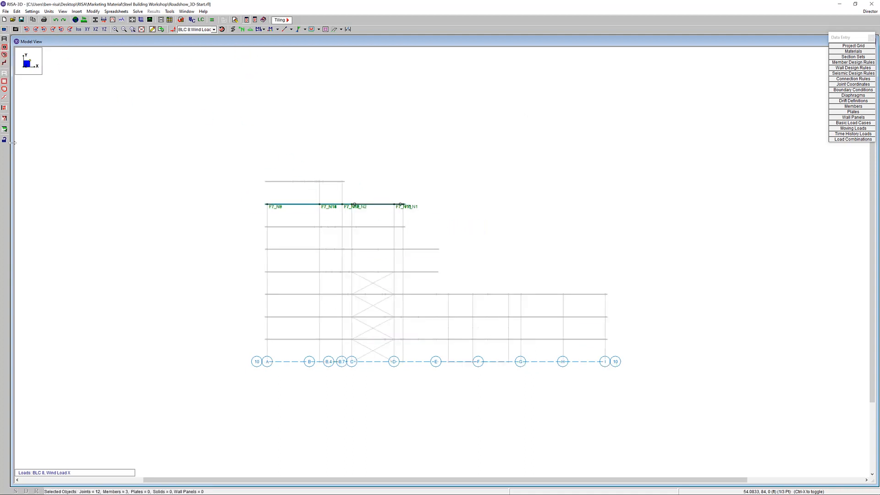
{"action": "left_click", "coordinate": [78, 29]}
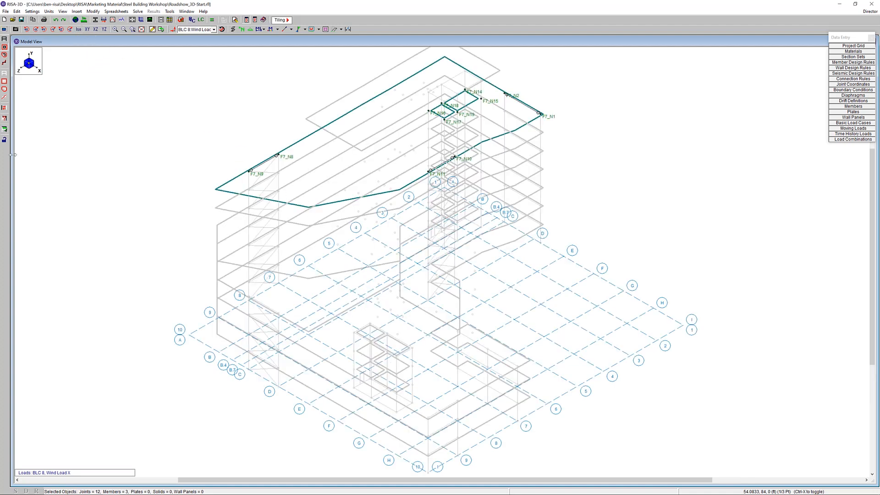
{"action": "left_click", "coordinate": [4, 140]}
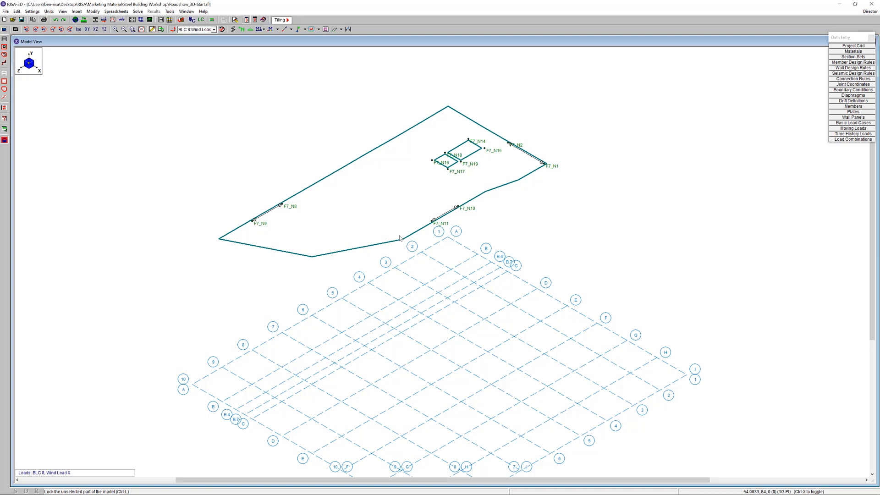
Display BLC 28 Semi-Rigid Wind Load +X on the isolated floor and look up the wind load insertion command
{"action": "left_click", "coordinate": [197, 30]}
{"action": "scroll", "coordinate": [243, 69], "scroll_direction": "down", "scroll_amount": 5}
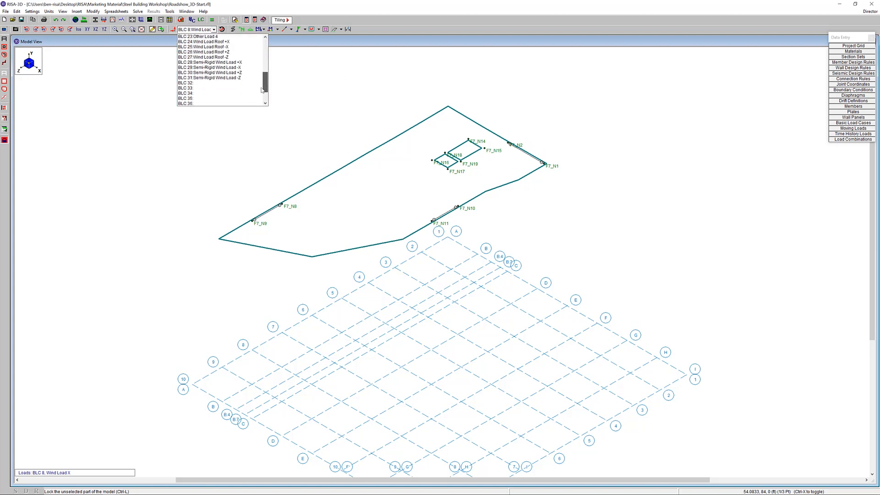
{"action": "left_click", "coordinate": [239, 67]}
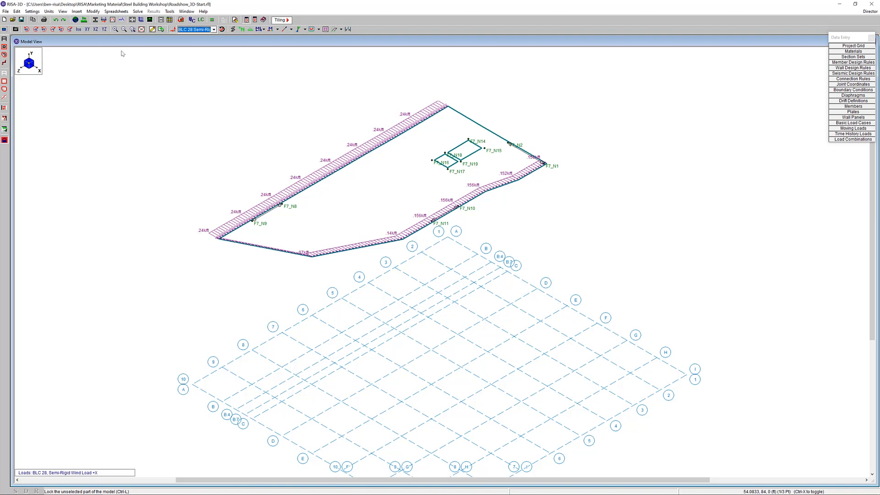
{"action": "left_click", "coordinate": [77, 12]}
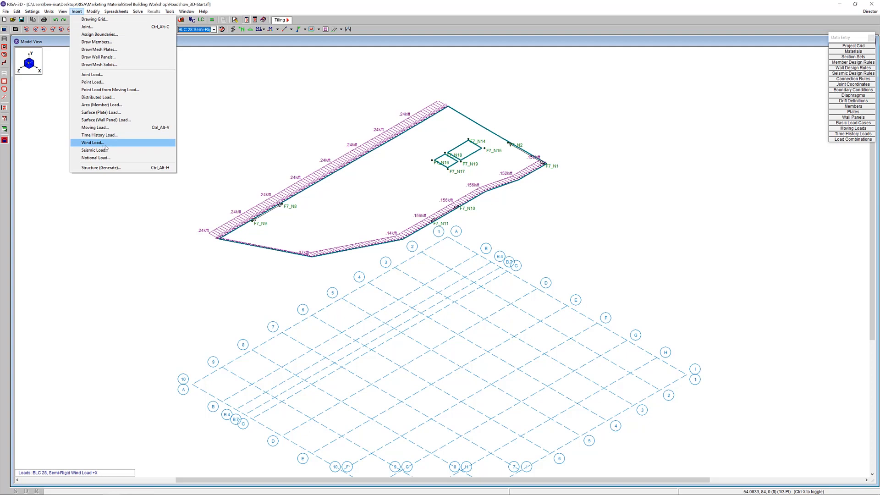
{"action": "left_click", "coordinate": [308, 157]}
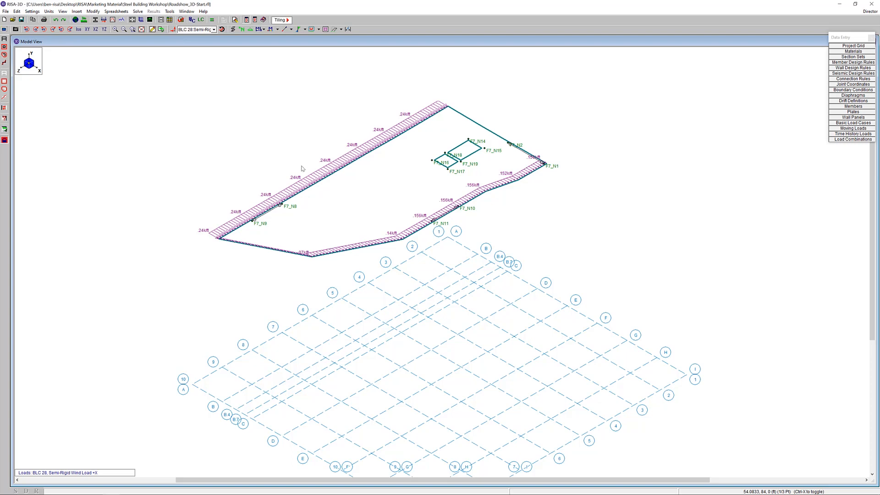
Unlock and reselect the whole model, turn off the load display and show the members rendered
{"action": "left_click", "coordinate": [5, 139]}
{"action": "left_click", "coordinate": [4, 46]}
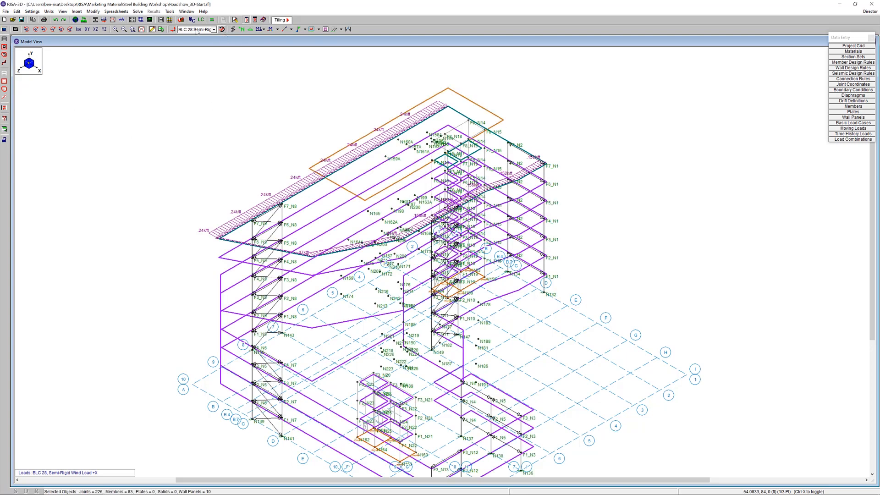
{"action": "left_click", "coordinate": [162, 29]}
{"action": "left_click", "coordinate": [232, 29]}
{"action": "left_click", "coordinate": [233, 30]}
{"action": "scroll", "coordinate": [484, 165], "scroll_direction": "down", "scroll_amount": 2}
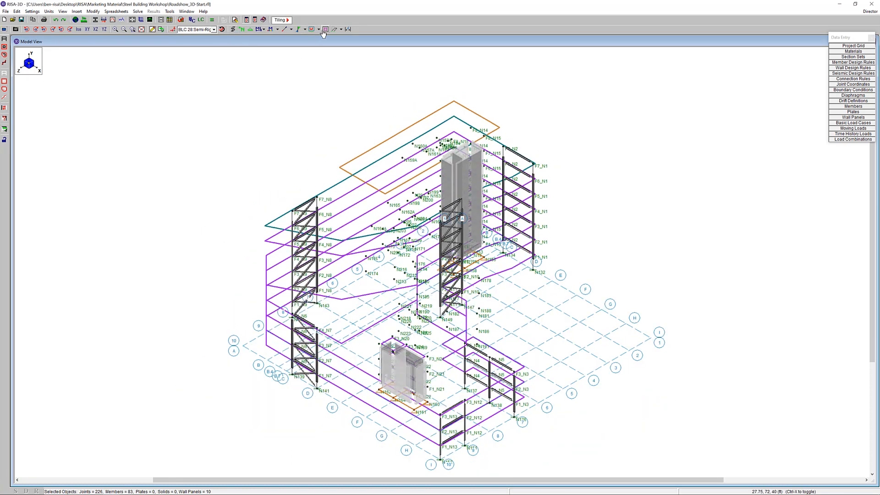
Hide the floor diaphragms and the joint labels so only the lateral frames and wall panels are shown
{"action": "left_click", "coordinate": [323, 30]}
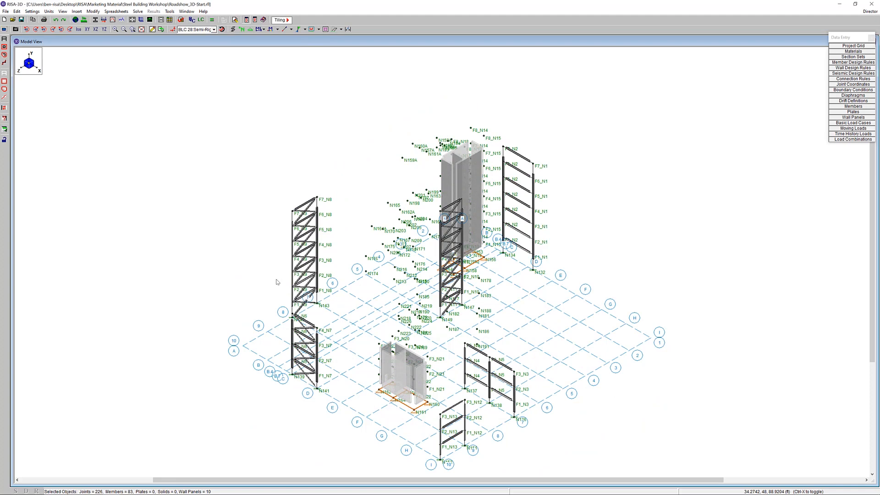
{"action": "scroll", "coordinate": [277, 282], "scroll_direction": "up", "scroll_amount": 1}
{"action": "scroll", "coordinate": [276, 283], "scroll_direction": "down", "scroll_amount": 2}
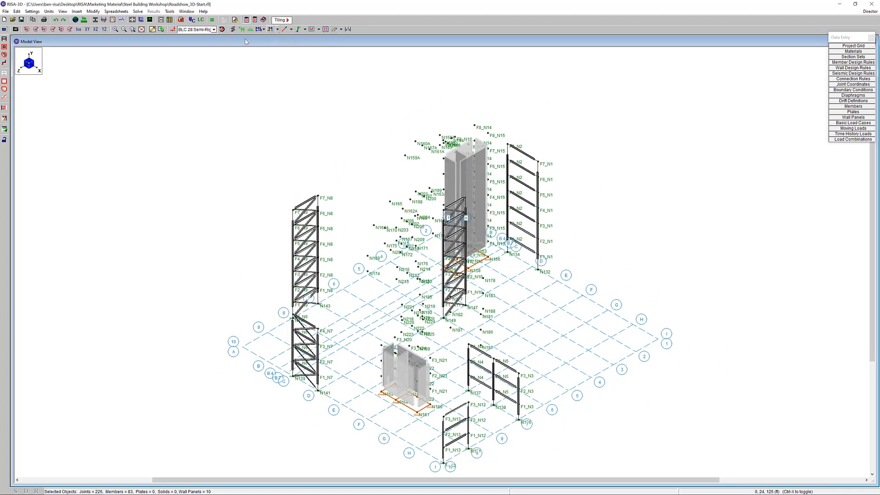
{"action": "left_click", "coordinate": [243, 31]}
{"action": "left_click", "coordinate": [242, 30]}
{"action": "middle_click_drag", "start_coordinate": [472, 350], "coordinate": [463, 271]}
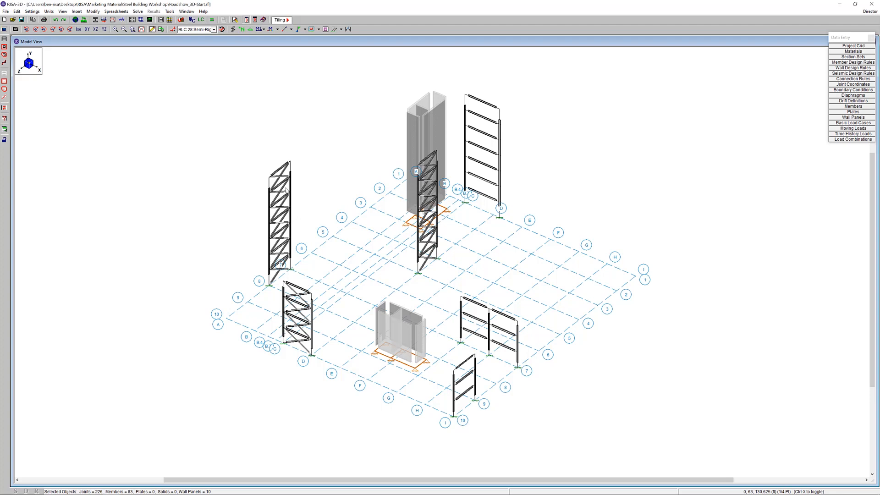
Review the hot rolled Brace section set and its available design rules
{"action": "left_click", "coordinate": [854, 56]}
{"action": "left_click_drag", "start_coordinate": [242, 56], "coordinate": [257, 101]}
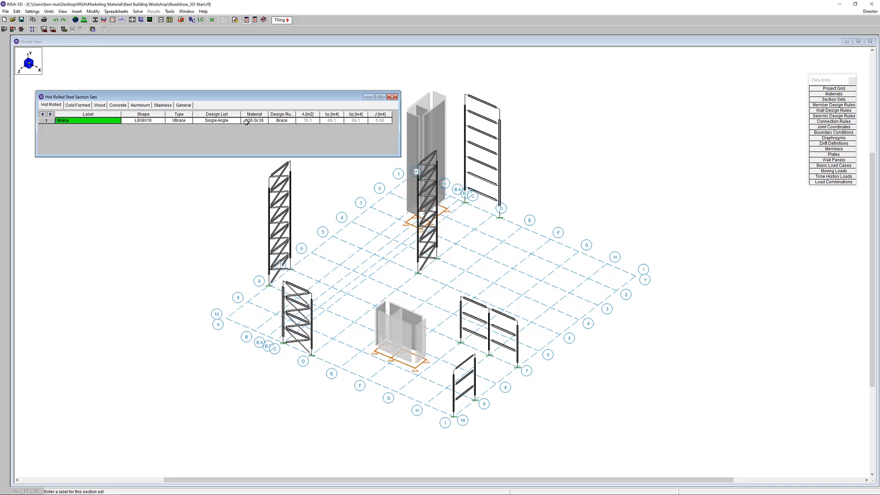
{"action": "left_click", "coordinate": [291, 122]}
{"action": "left_click", "coordinate": [287, 122]}
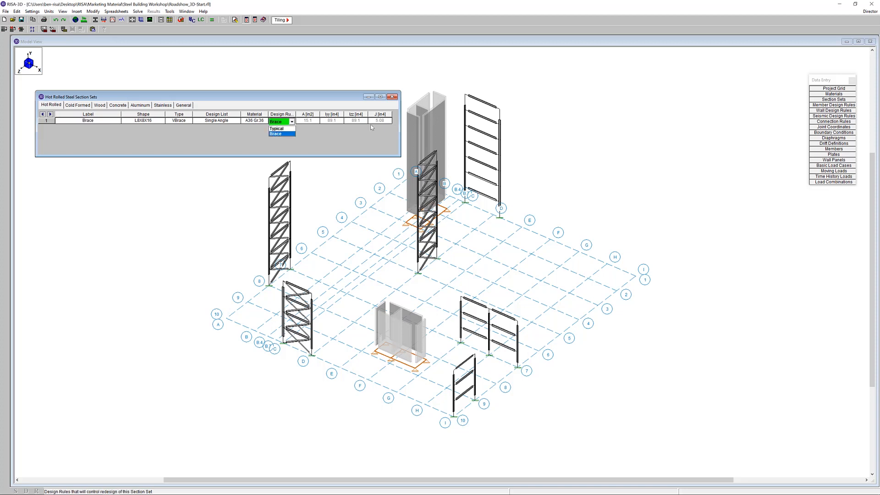
Examine the size and deflection settings of the Typical and Brace member design rules, and close both spreadsheets
{"action": "left_click", "coordinate": [844, 105]}
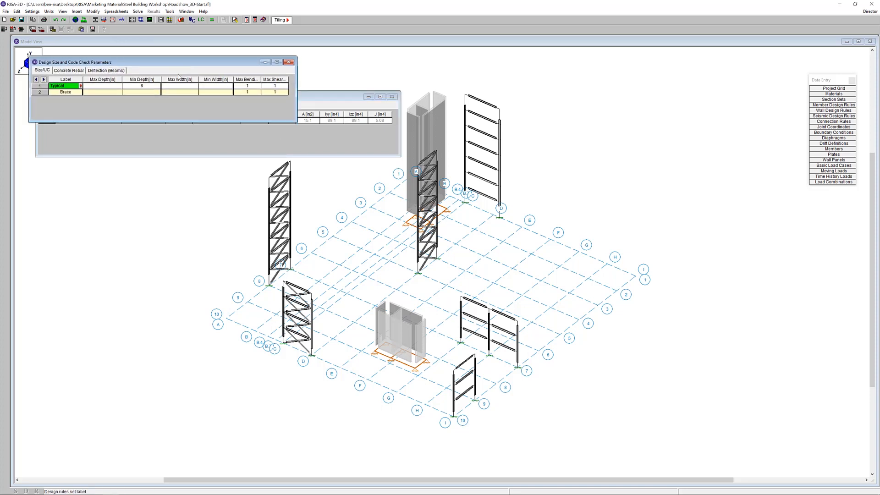
{"action": "left_click_drag", "start_coordinate": [179, 62], "coordinate": [180, 179]}
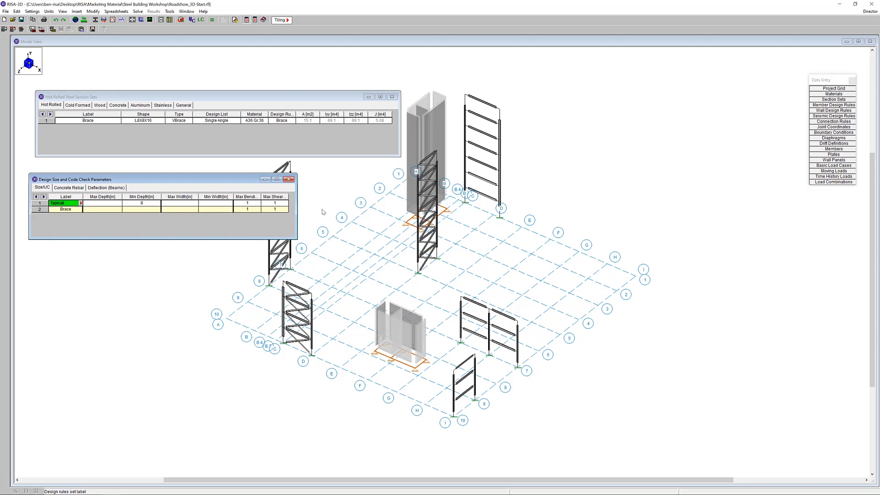
{"action": "left_click", "coordinate": [101, 188]}
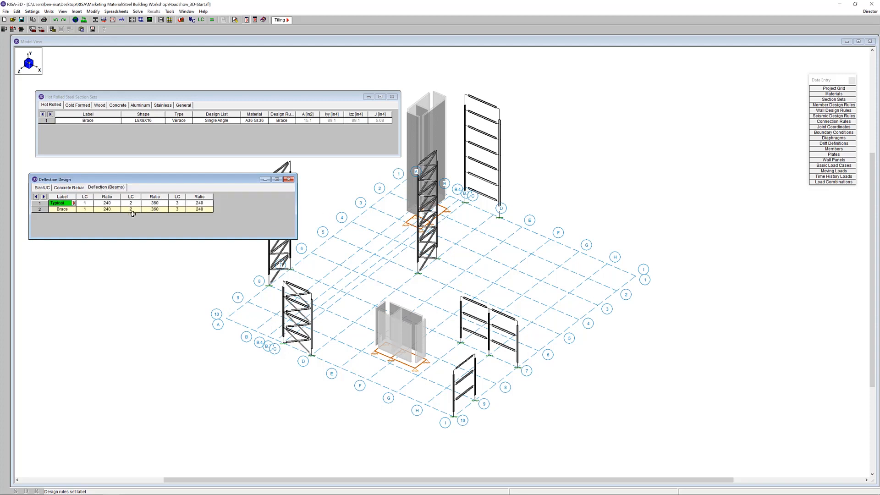
{"action": "left_click", "coordinate": [43, 188]}
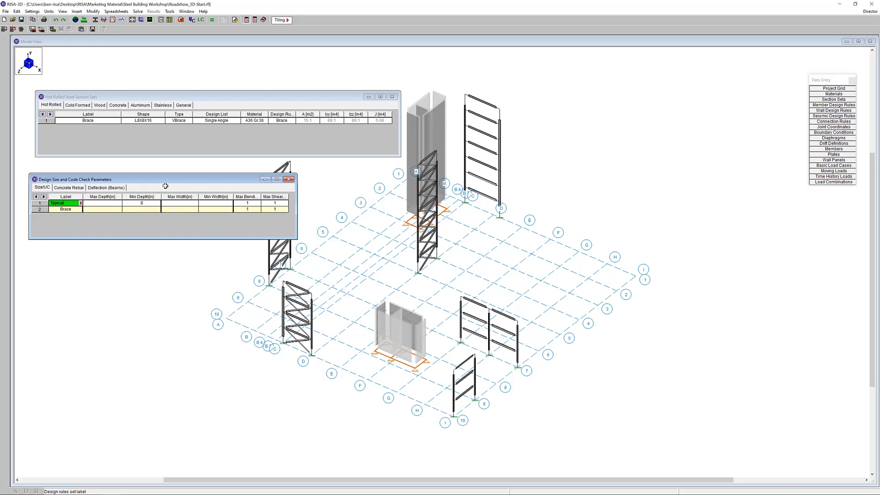
{"action": "left_click", "coordinate": [288, 179]}
{"action": "left_click", "coordinate": [392, 97]}
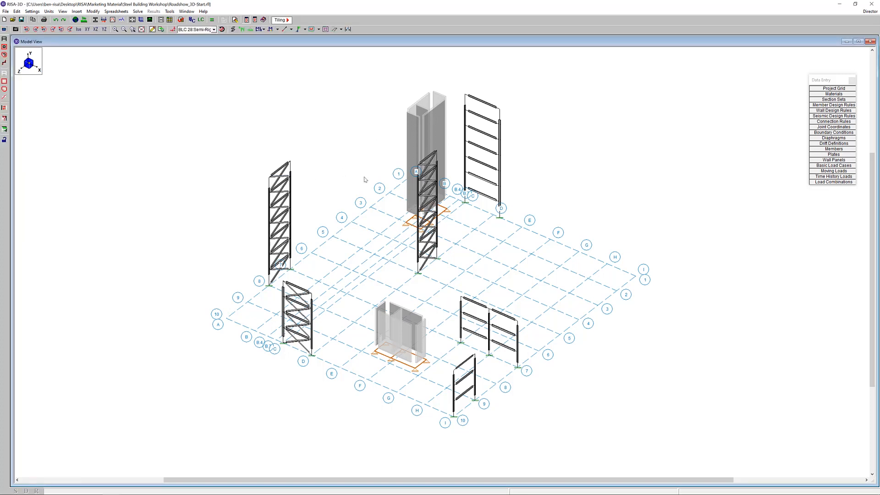
Rotate the model to see the open frames and display the members as wireframe lines
{"action": "middle_click_drag", "start_coordinate": [315, 208], "coordinate": [367, 386], "text": "ctrl"}
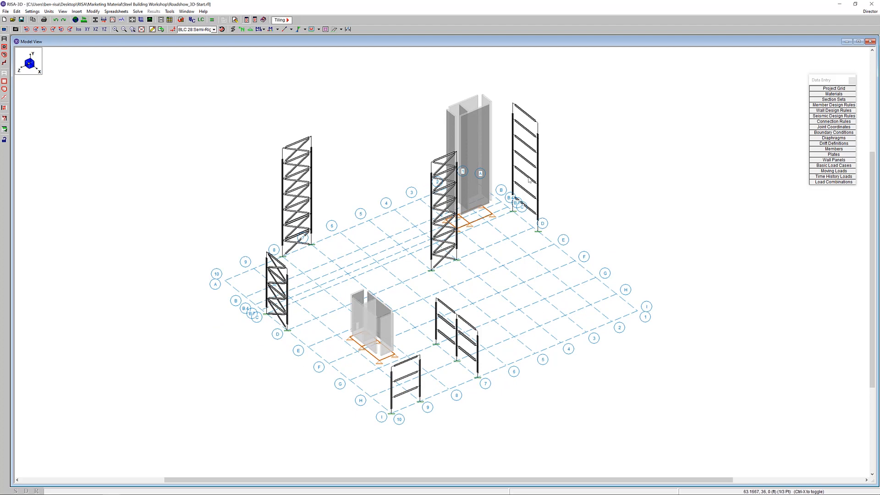
{"action": "left_click", "coordinate": [232, 30]}
{"action": "scroll", "coordinate": [312, 282], "scroll_direction": "up", "scroll_amount": 2}
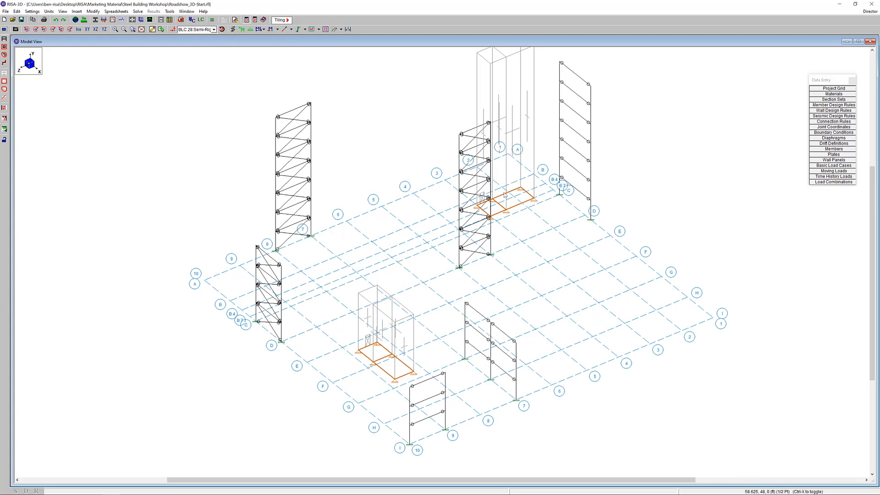
{"action": "middle_click_drag", "start_coordinate": [499, 192], "coordinate": [494, 220]}
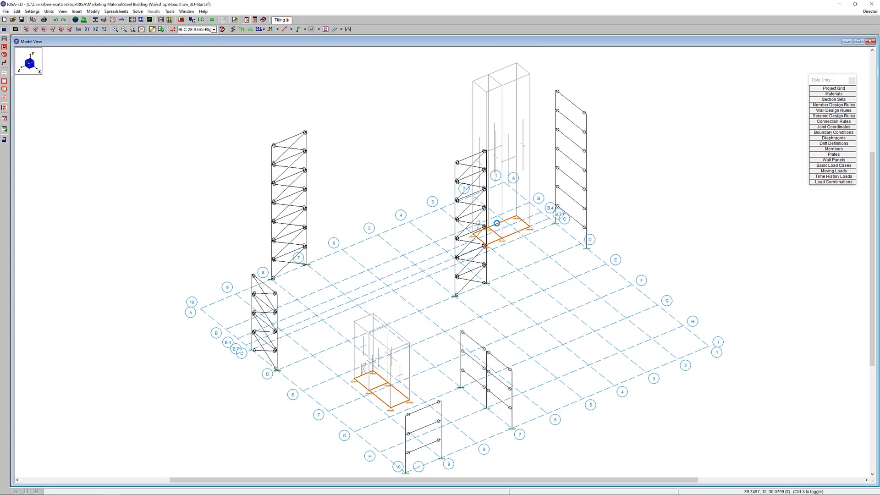
Set up point-to-point drawing of hot rolled members with the Brace section set, pinned at both ends
{"action": "left_click", "coordinate": [152, 29]}
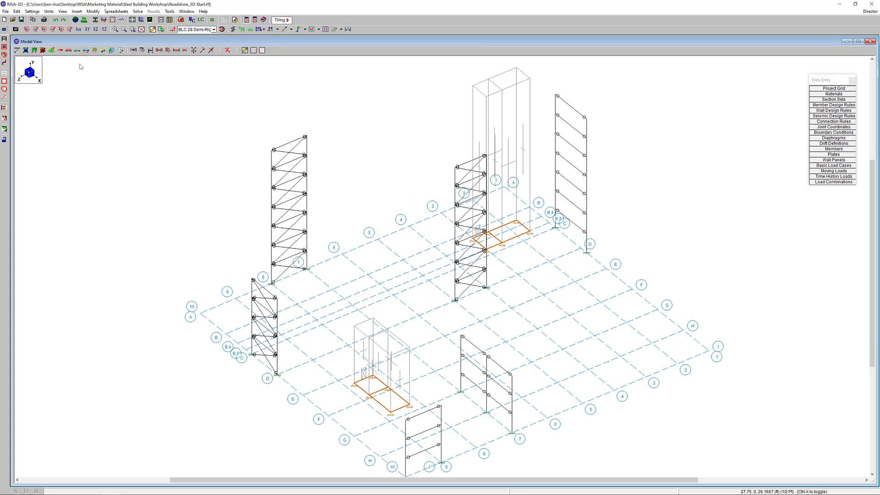
{"action": "left_click", "coordinate": [17, 51]}
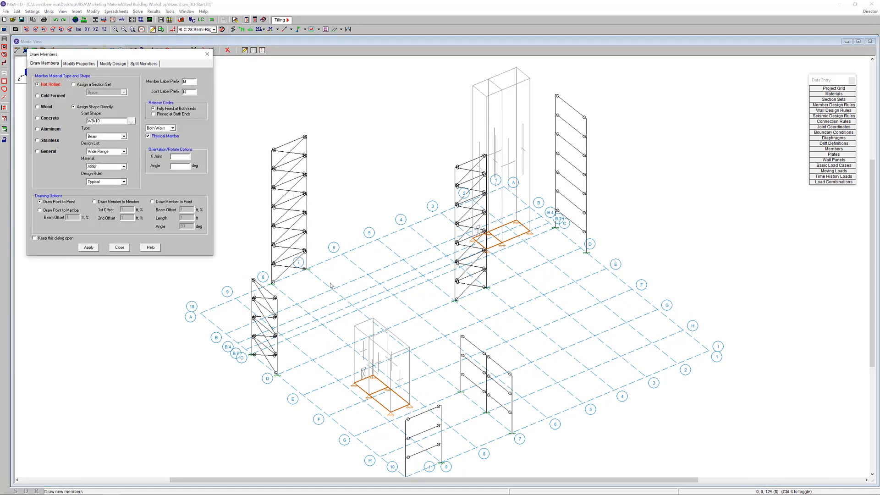
{"action": "left_click", "coordinate": [94, 84]}
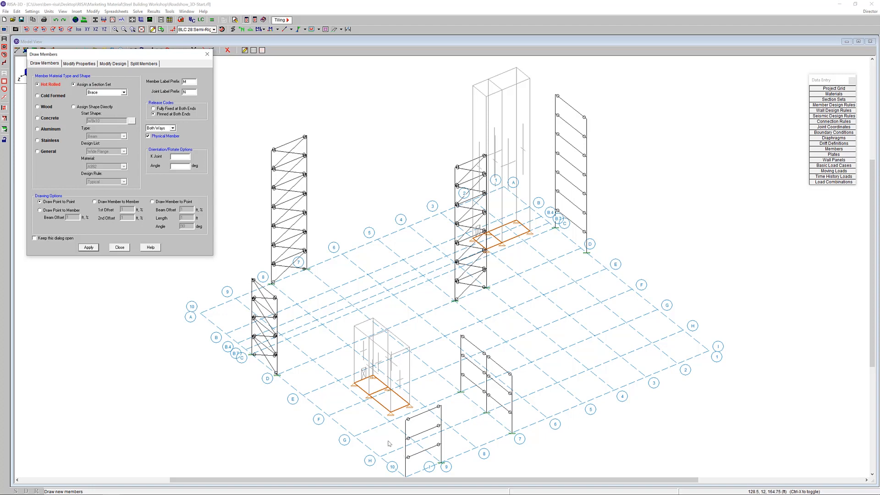
{"action": "left_click", "coordinate": [89, 248]}
Draw a zigzag of braces up three stories of the grid I frame, starting at the base on line 10
{"action": "middle_click_drag", "start_coordinate": [478, 396], "coordinate": [477, 299]}
{"action": "scroll", "coordinate": [429, 341], "scroll_direction": "up", "scroll_amount": 2}
{"action": "scroll", "coordinate": [428, 342], "scroll_direction": "up", "scroll_amount": 1}
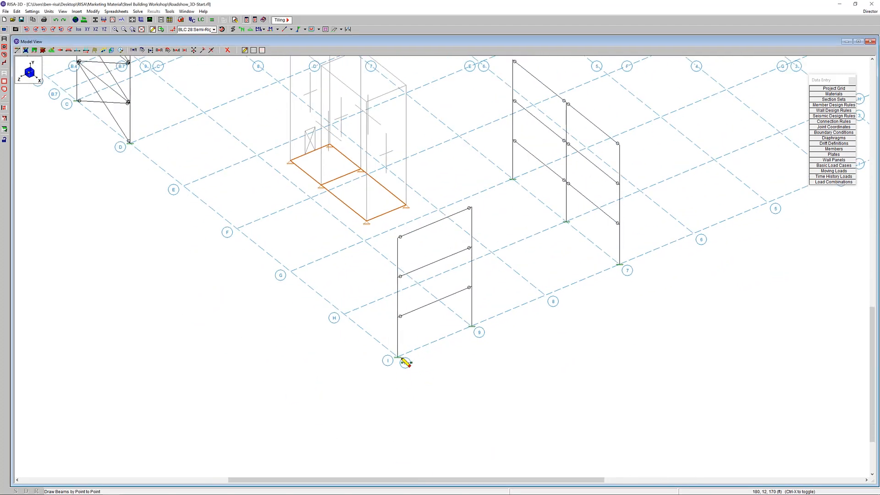
{"action": "left_click", "coordinate": [398, 357]}
{"action": "left_click", "coordinate": [470, 288]}
{"action": "left_click", "coordinate": [401, 277]}
{"action": "right_click", "coordinate": [400, 277]}
{"action": "left_click", "coordinate": [469, 209]}
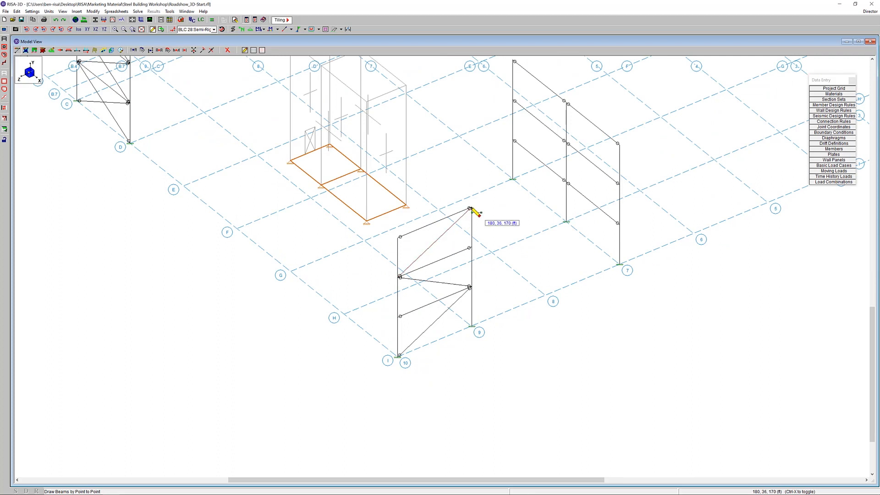
Show joint labels and draw the opposing braces up the grid I frame from the line 9 base to complete the X-bracing
{"action": "left_click", "coordinate": [242, 29]}
{"action": "scroll", "coordinate": [472, 330], "scroll_direction": "up", "scroll_amount": 1}
{"action": "left_click", "coordinate": [472, 329]}
{"action": "left_click", "coordinate": [385, 317]}
{"action": "right_click", "coordinate": [384, 318]}
{"action": "left_click", "coordinate": [472, 231]}
{"action": "left_click", "coordinate": [385, 219]}
Draw X-braces on all three stories of the grid line 7 frame's bay between base joints N137 and N138
{"action": "middle_click_drag", "start_coordinate": [534, 187], "coordinate": [445, 334]}
{"action": "left_click", "coordinate": [435, 295]}
{"action": "left_click", "coordinate": [501, 299]}
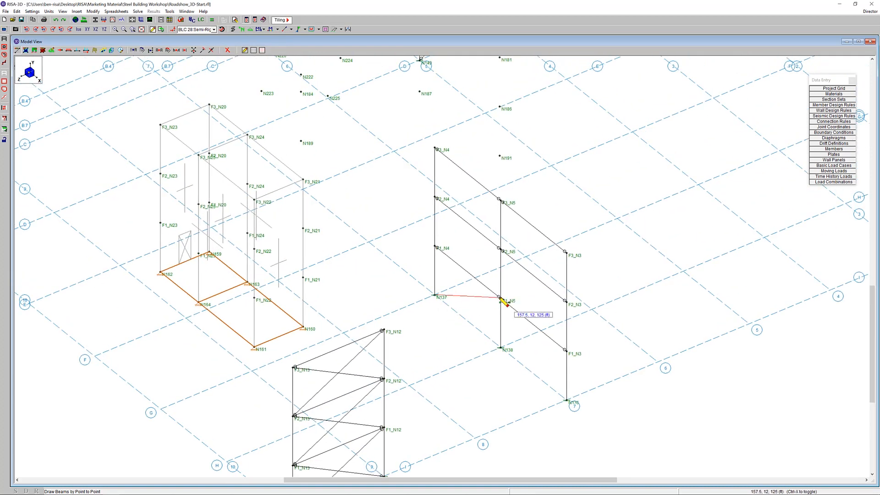
{"action": "left_click", "coordinate": [437, 199]}
{"action": "left_click", "coordinate": [500, 201]}
{"action": "left_click", "coordinate": [501, 348]}
{"action": "left_click", "coordinate": [437, 248]}
{"action": "left_click", "coordinate": [499, 250]}
{"action": "right_click", "coordinate": [470, 182]}
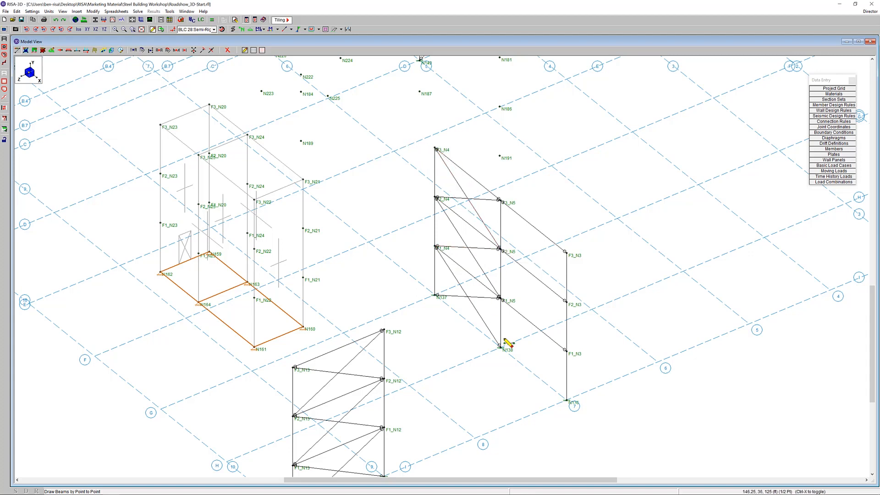
Draw X-braces on all three stories of the grid line 7 frame's second bay, between grids H and I
{"action": "left_click", "coordinate": [566, 351]}
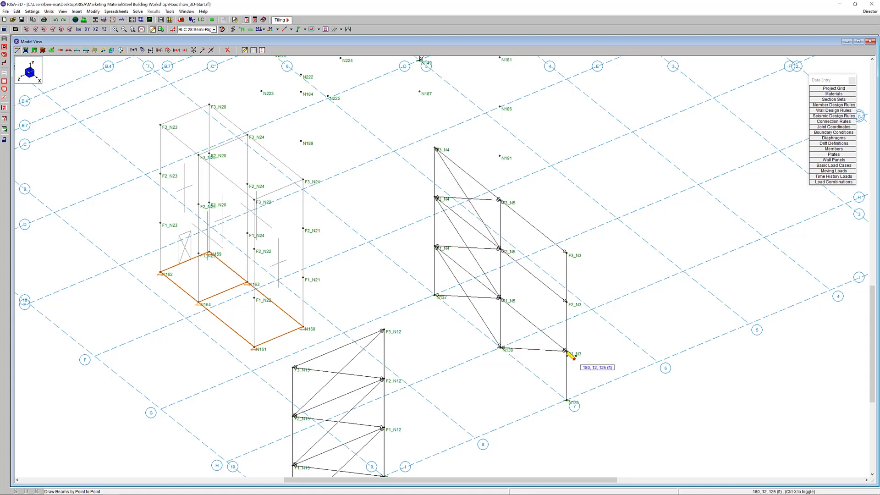
{"action": "left_click", "coordinate": [503, 252]}
{"action": "left_click", "coordinate": [565, 252]}
{"action": "left_click", "coordinate": [566, 400]}
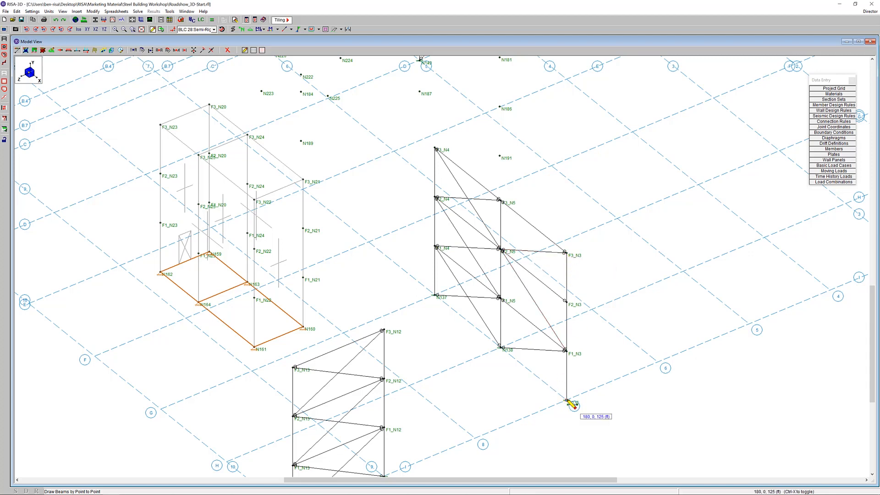
{"action": "left_click", "coordinate": [501, 298]}
{"action": "left_click", "coordinate": [566, 302]}
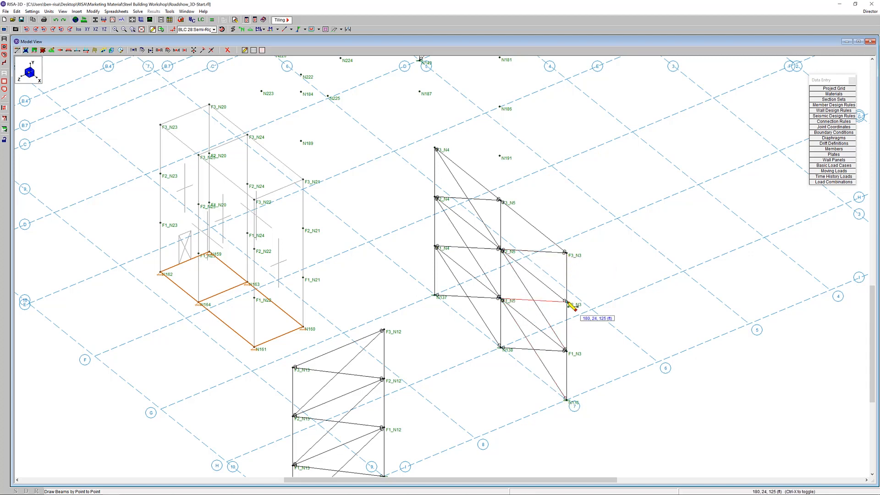
{"action": "left_click", "coordinate": [502, 202]}
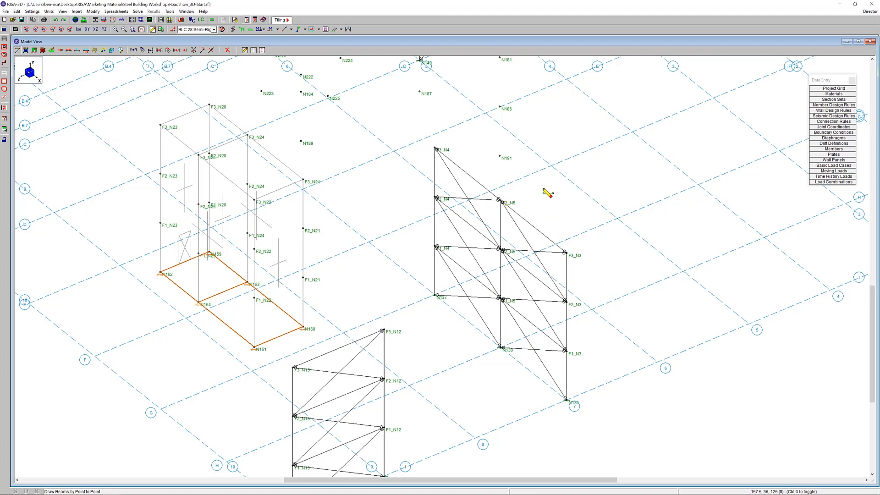
Draw a zigzag of braces up the seven-story grid line 1 frame, starting at base joint N134 and ending at F7_N1
{"action": "scroll", "coordinate": [547, 193], "scroll_direction": "down", "scroll_amount": 5}
{"action": "mouse_move", "coordinate": [591, 172]}
{"action": "middle_mouse_down"}
{"action": "mouse_move", "coordinate": [537, 249]}
{"action": "mouse_move", "coordinate": [417, 367]}
{"action": "middle_mouse_up"}
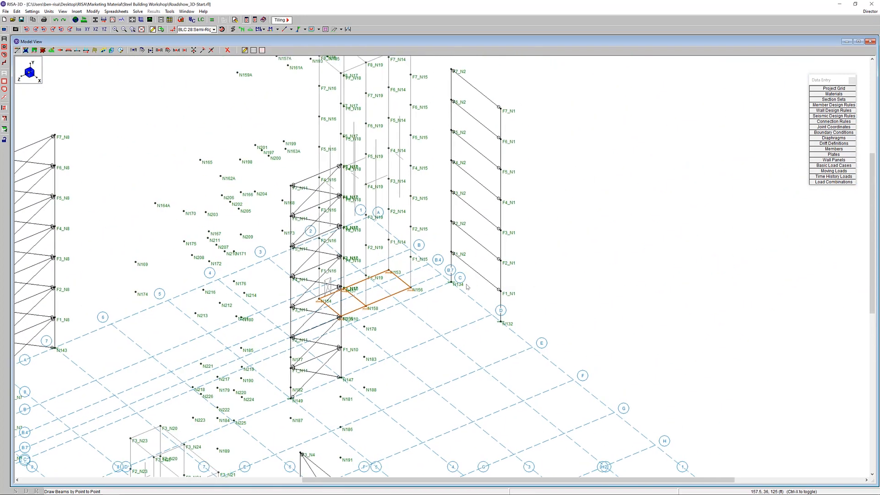
{"action": "left_click", "coordinate": [449, 300]}
{"action": "left_click", "coordinate": [497, 309]}
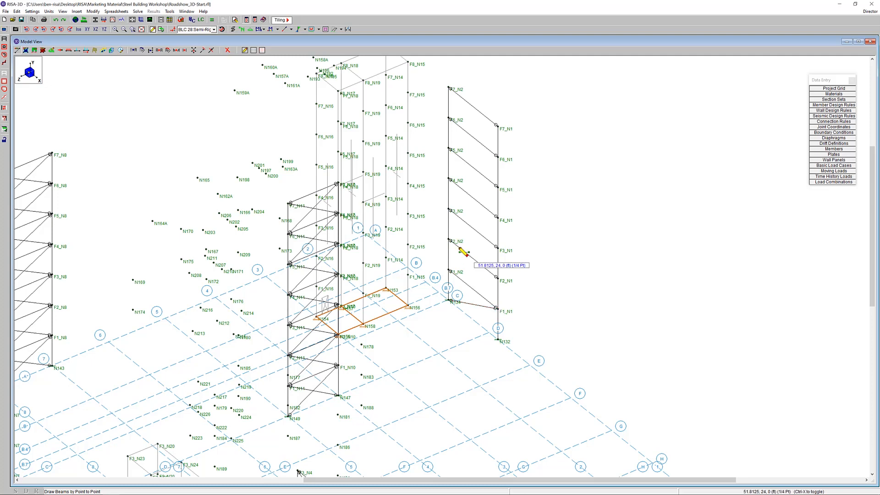
{"action": "left_click", "coordinate": [449, 240]}
{"action": "left_click", "coordinate": [497, 248]}
{"action": "left_click", "coordinate": [450, 179]}
{"action": "left_click", "coordinate": [497, 187]}
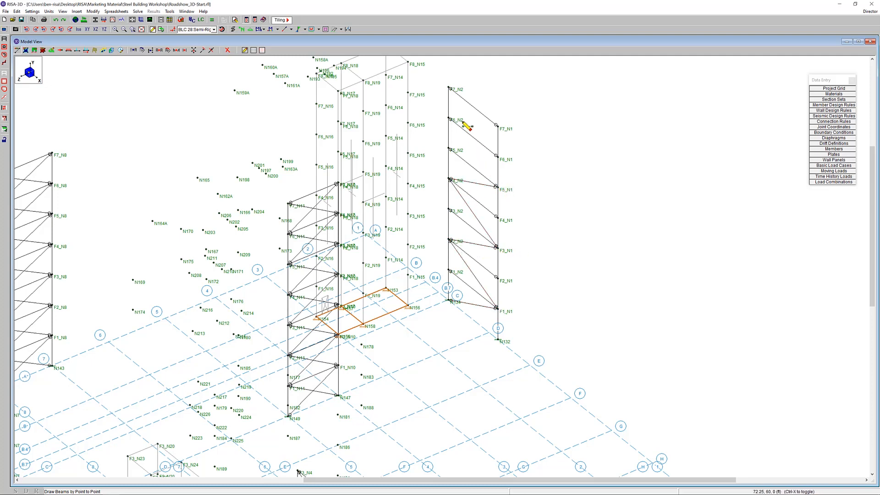
{"action": "left_click", "coordinate": [450, 119]}
{"action": "left_click", "coordinate": [498, 126]}
{"action": "right_click", "coordinate": [494, 144]}
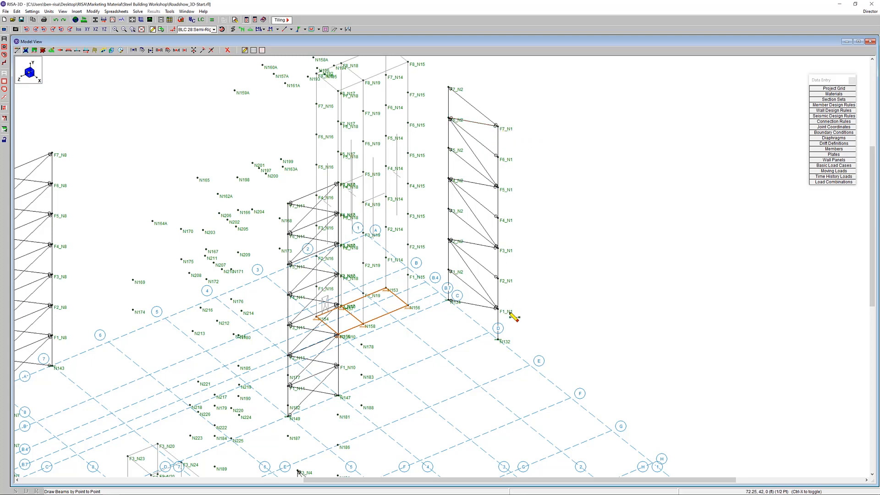
Draw the opposing braces up the grid line 1 frame from base joint N132 to complete the X-bracing
{"action": "left_click", "coordinate": [497, 339]}
{"action": "left_click", "coordinate": [450, 272]}
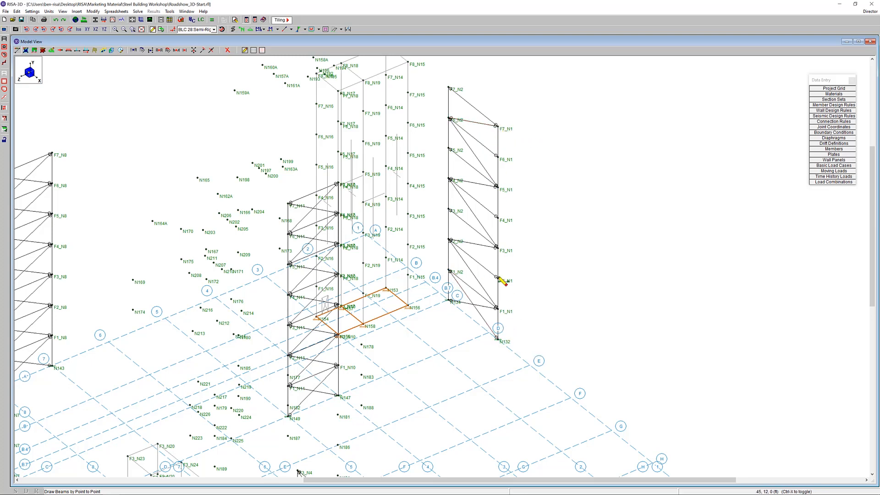
{"action": "left_click", "coordinate": [497, 277]}
{"action": "left_click", "coordinate": [450, 211]}
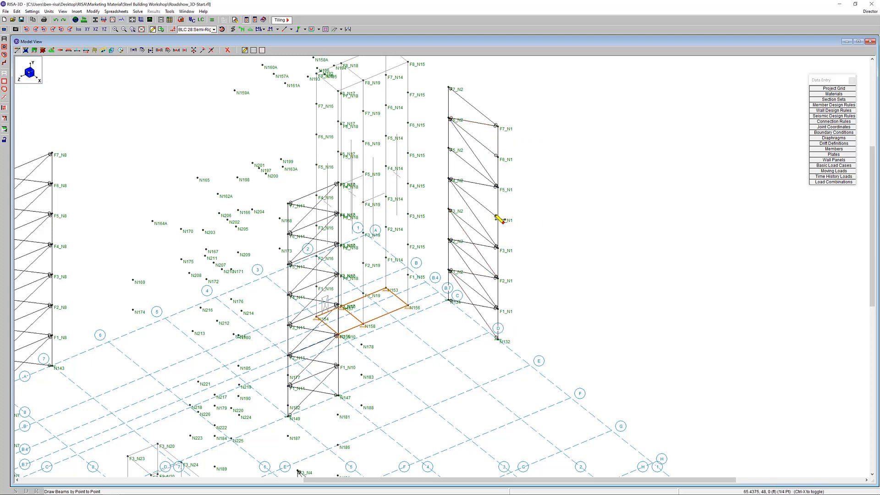
{"action": "left_click", "coordinate": [497, 217]}
{"action": "left_click", "coordinate": [450, 150]}
{"action": "left_click", "coordinate": [497, 156]}
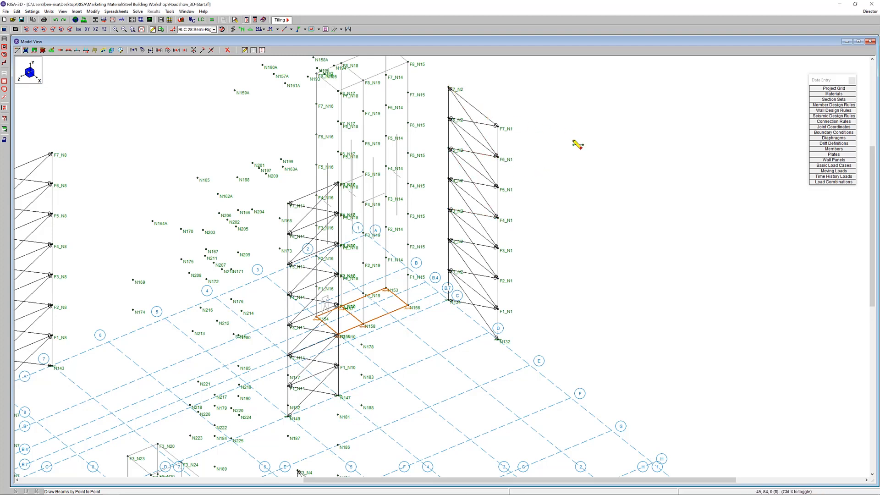
{"action": "scroll", "coordinate": [531, 200], "scroll_direction": "down", "scroll_amount": 2}
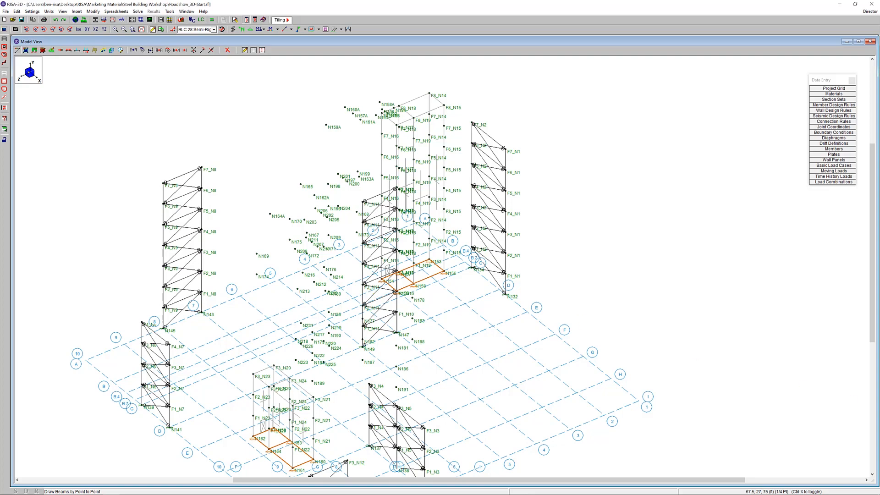
{"action": "key", "text": "Escape"}
Examine the unbraced lengths in the design properties of beam F4_M3 in the grid A frame, then dismiss them without changes
{"action": "middle_click_drag", "start_coordinate": [407, 341], "coordinate": [451, 300]}
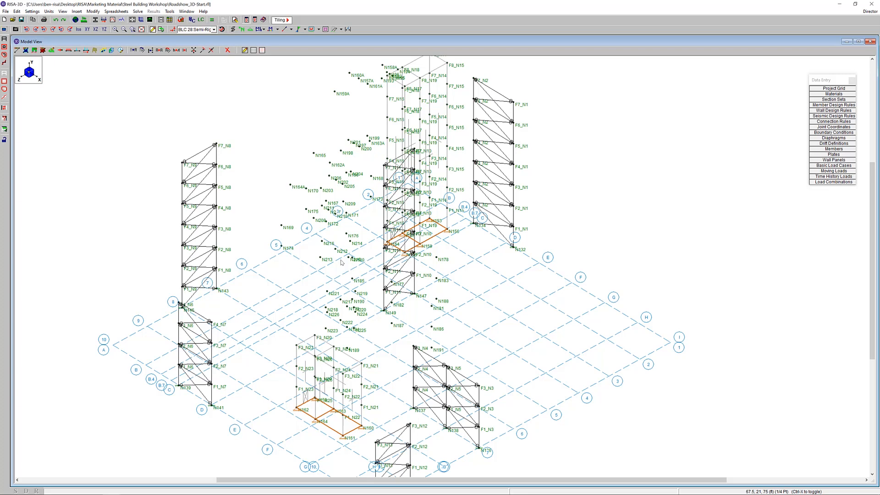
{"action": "scroll", "coordinate": [203, 221], "scroll_direction": "up", "scroll_amount": 1}
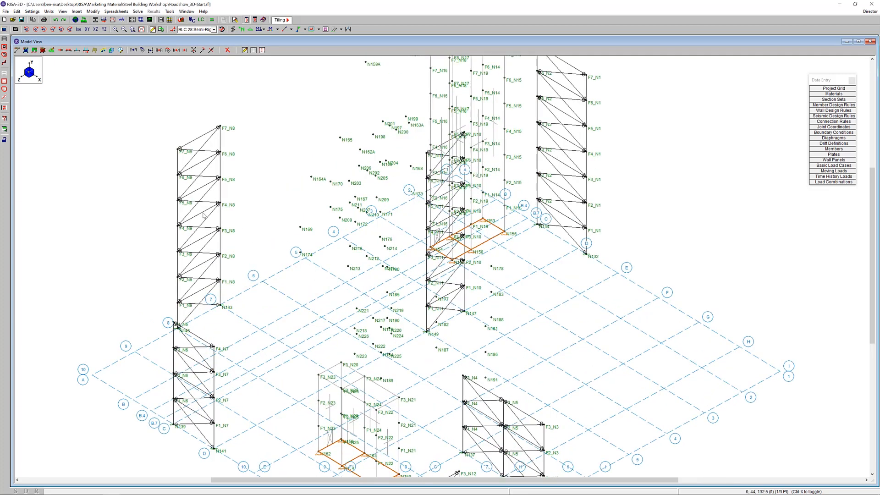
{"action": "double_click", "coordinate": [204, 215]}
{"action": "left_click_drag", "start_coordinate": [173, 69], "coordinate": [282, 148]}
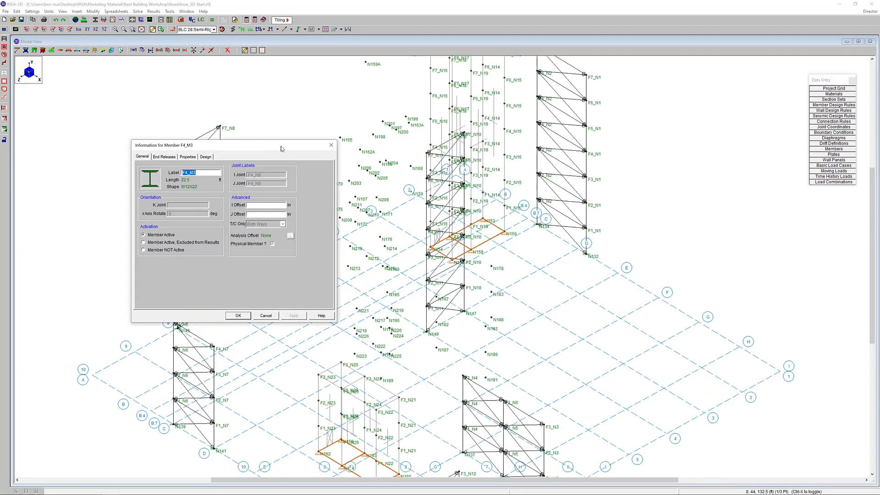
{"action": "left_click", "coordinate": [206, 157]}
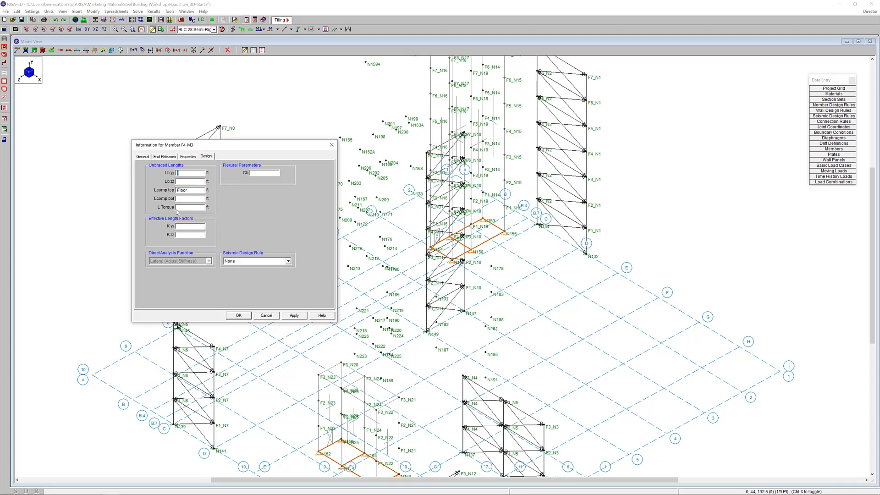
{"action": "left_click", "coordinate": [192, 190]}
{"action": "left_click", "coordinate": [193, 174]}
{"action": "left_click", "coordinate": [266, 316]}
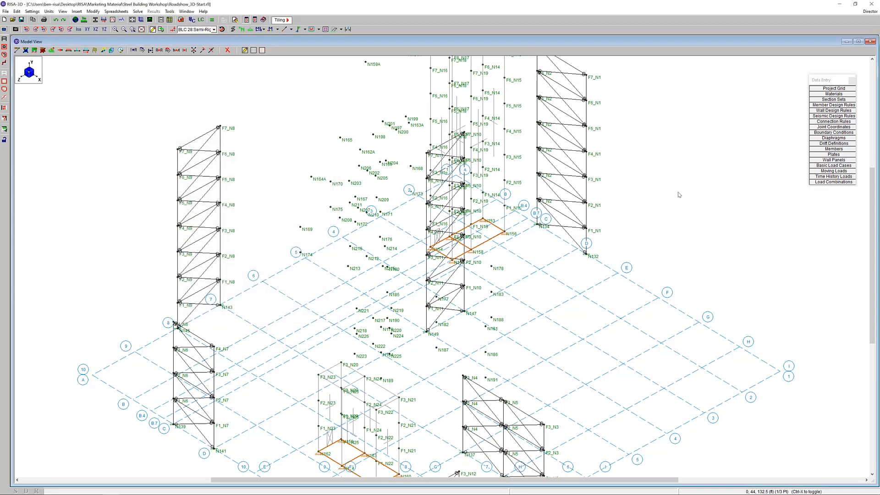
Review the unbraced lengths of all members in the hot rolled steel design parameters spreadsheet and close it
{"action": "left_click", "coordinate": [840, 150]}
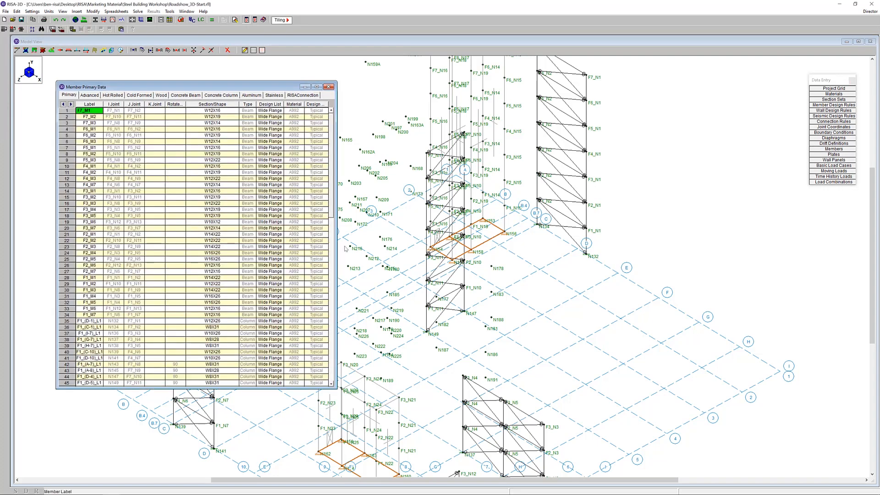
{"action": "left_click", "coordinate": [118, 96]}
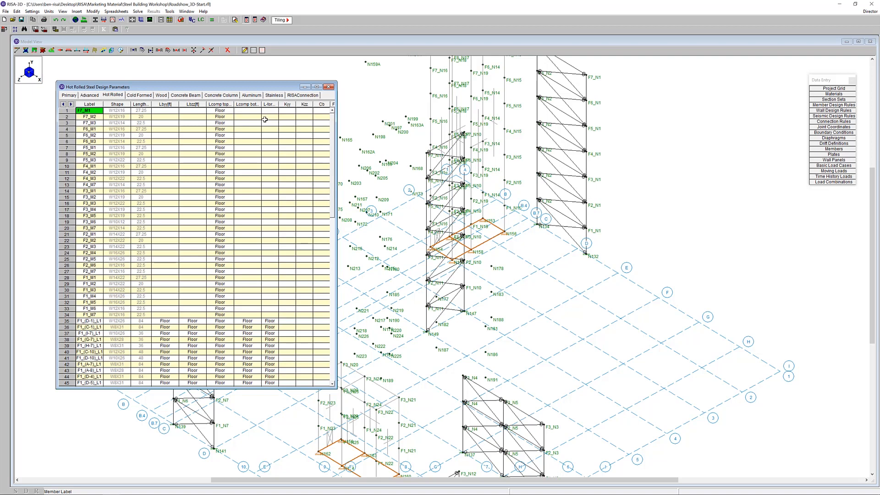
{"action": "left_click", "coordinate": [328, 87]}
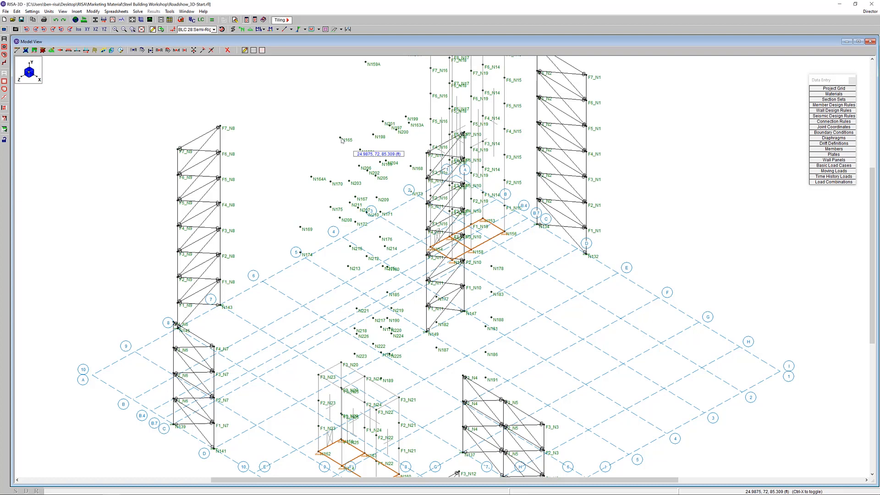
Display the dead load, live load and roof live load cases on the model in turn, then hide the loads
{"action": "left_click", "coordinate": [172, 29]}
{"action": "left_click", "coordinate": [214, 29]}
{"action": "scroll", "coordinate": [214, 77], "scroll_direction": "up", "scroll_amount": 7}
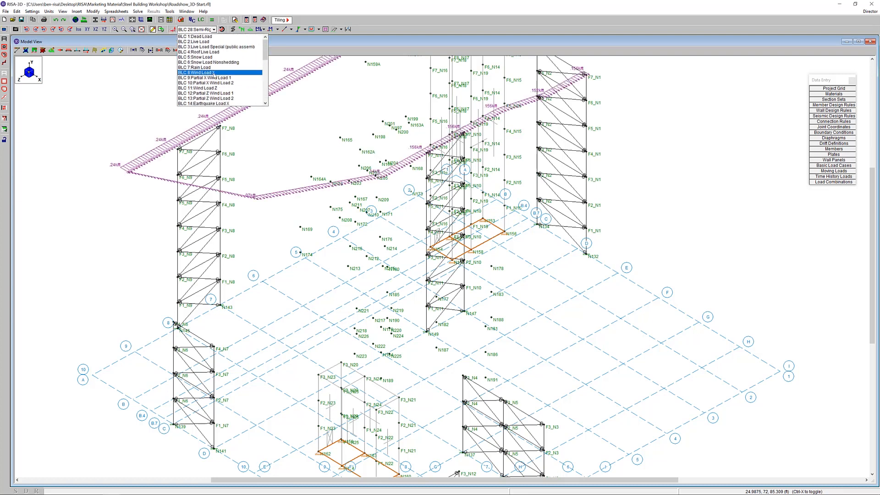
{"action": "left_click", "coordinate": [217, 37]}
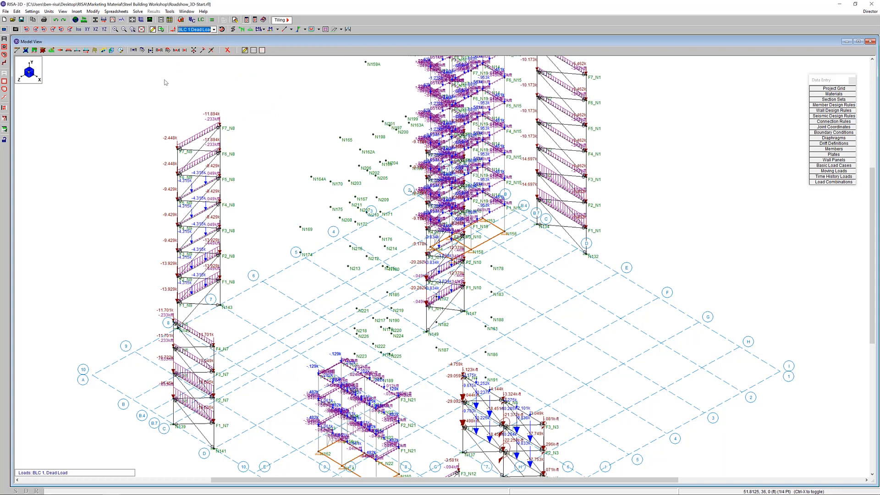
{"action": "left_click", "coordinate": [201, 30]}
{"action": "left_click", "coordinate": [204, 42]}
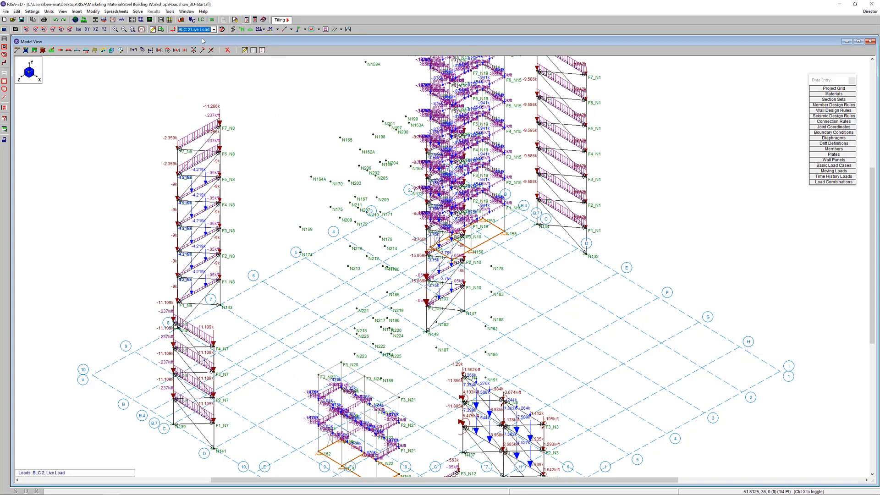
{"action": "left_click", "coordinate": [206, 32]}
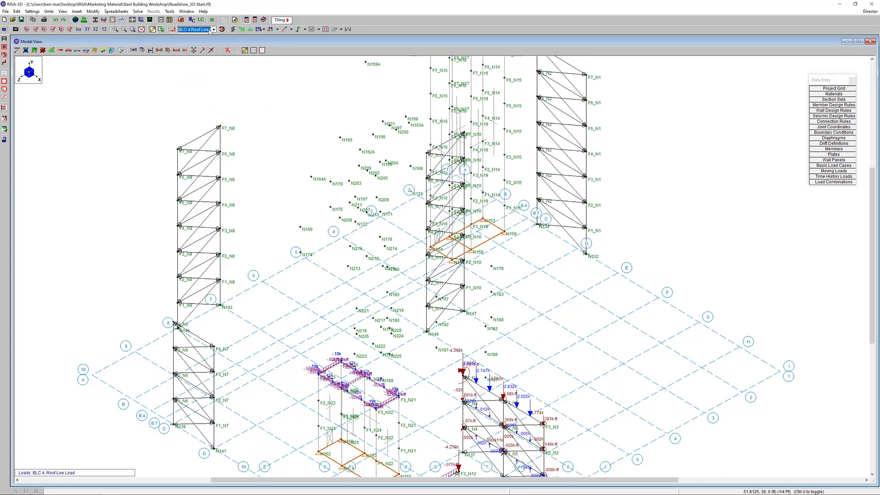
{"action": "left_click", "coordinate": [214, 30]}
{"action": "left_click", "coordinate": [181, 36]}
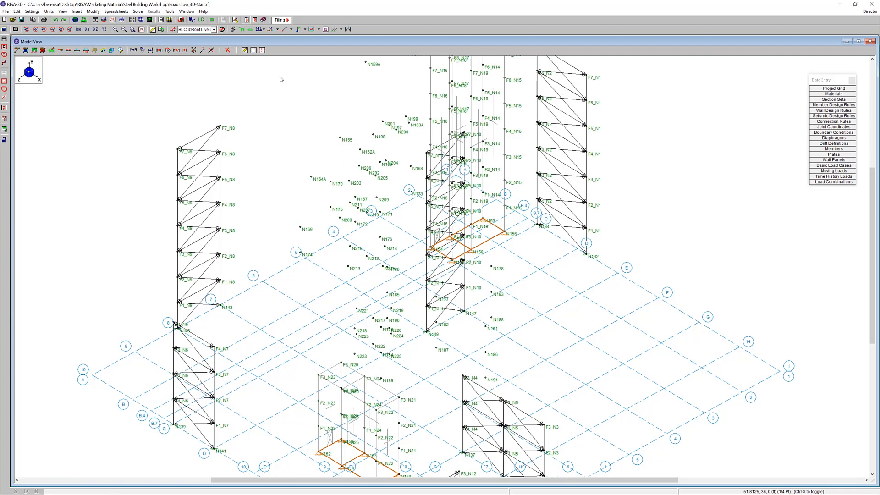
Generate 2018 IBC ASD wind load combinations using X and Z w/Ecc, Quart, with semi-rigid diaphragm loads included
{"action": "left_click", "coordinate": [202, 20]}
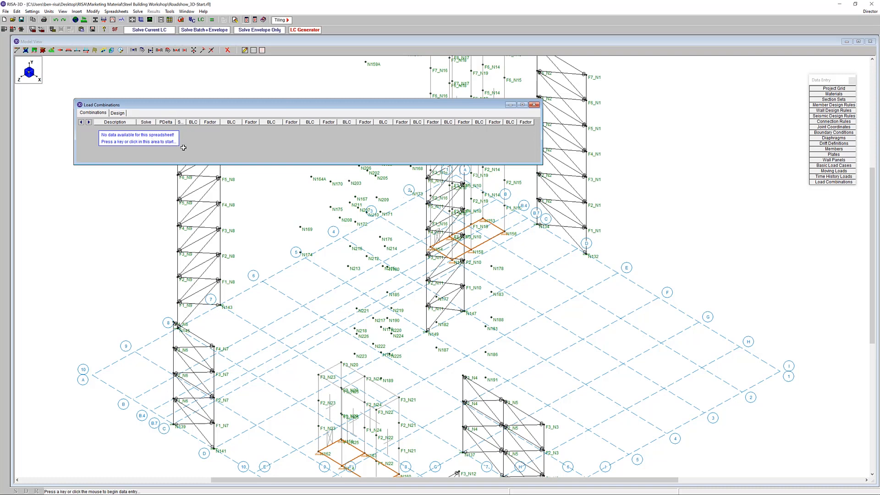
{"action": "left_click", "coordinate": [319, 32]}
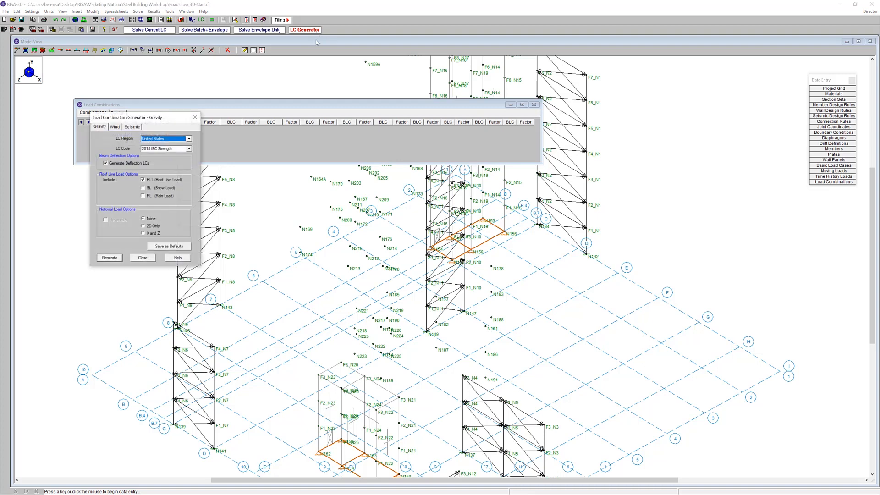
{"action": "left_click_drag", "start_coordinate": [251, 140], "coordinate": [376, 178]}
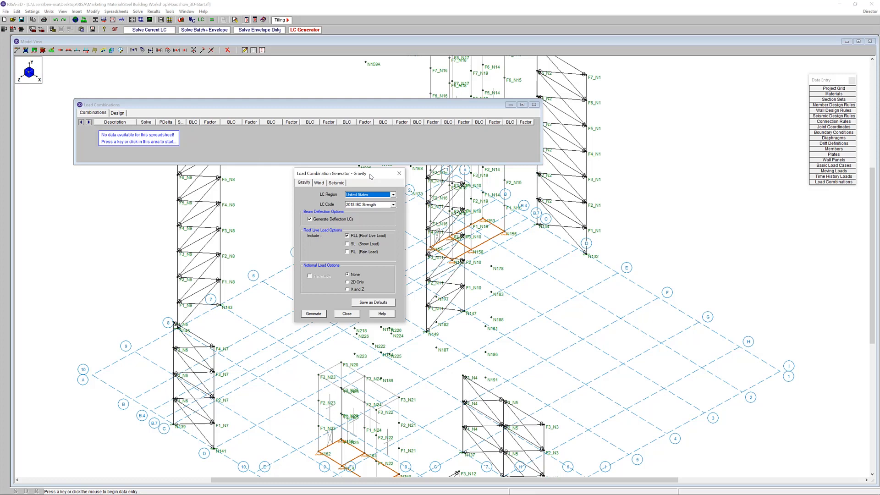
{"action": "left_click", "coordinate": [319, 184]}
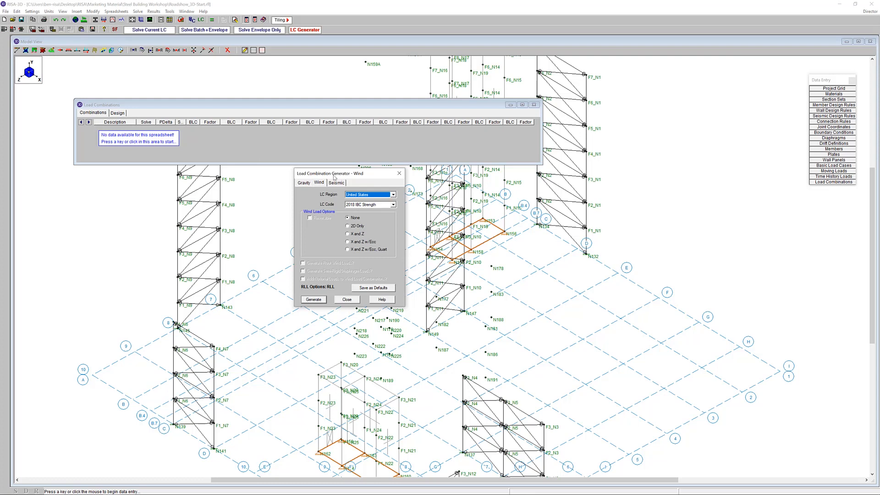
{"action": "left_click", "coordinate": [394, 205]}
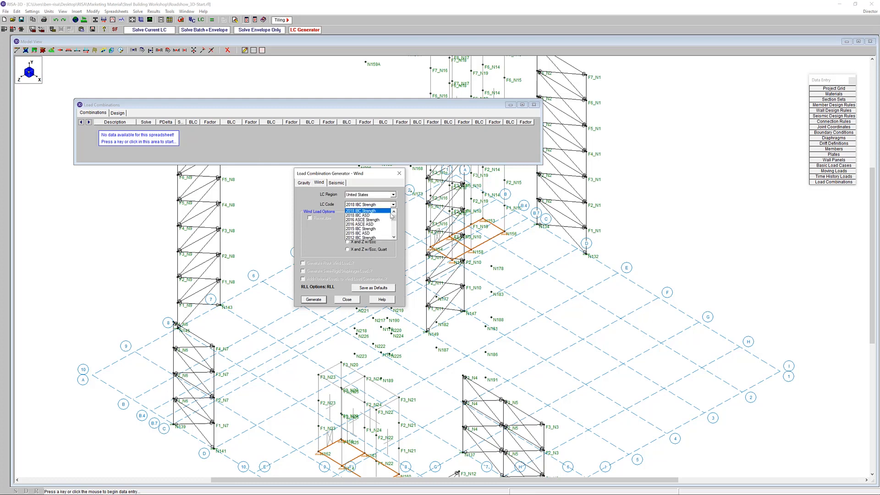
{"action": "left_click", "coordinate": [392, 216]}
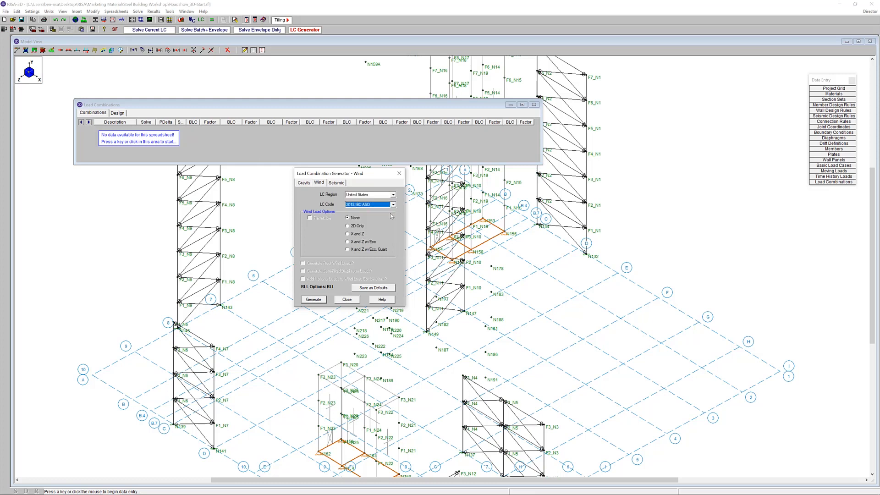
{"action": "left_click", "coordinate": [362, 251]}
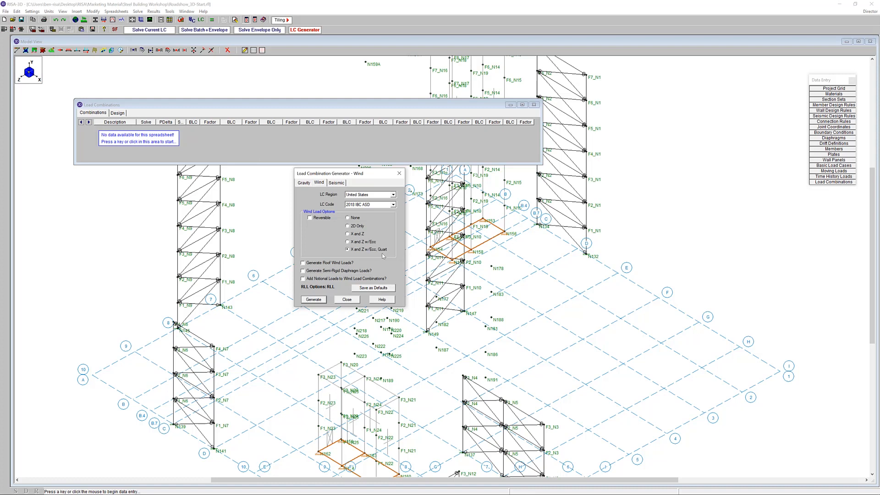
{"action": "left_click", "coordinate": [332, 275]}
{"action": "left_click", "coordinate": [315, 300]}
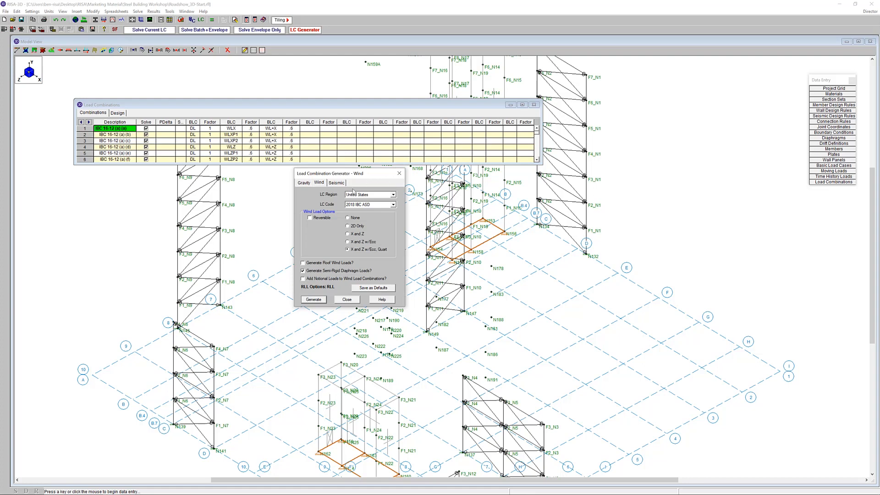
View the generator's seismic combination options with X and Z w/Ecc selected, then close the generator
{"action": "left_click", "coordinate": [331, 183]}
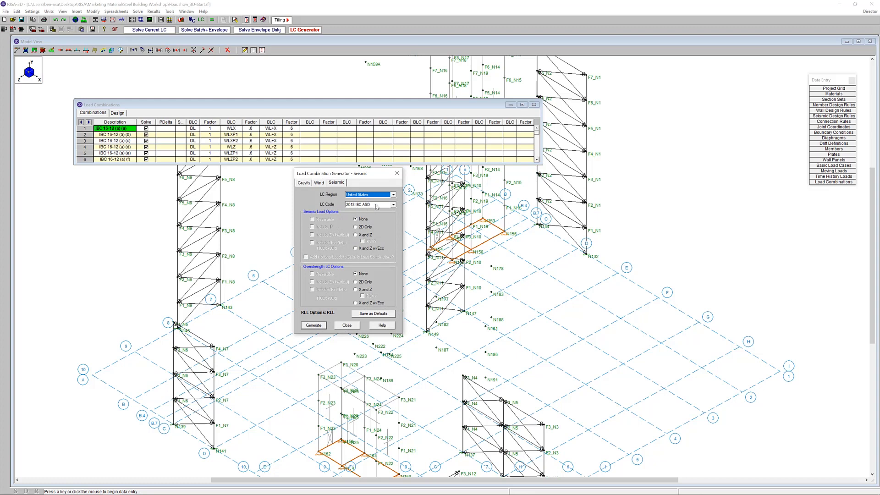
{"action": "left_click", "coordinate": [359, 251]}
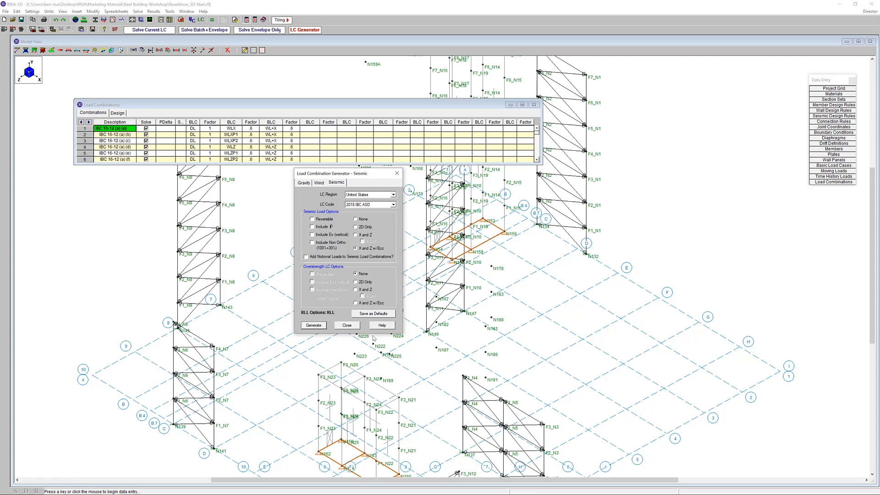
{"action": "left_click", "coordinate": [357, 327]}
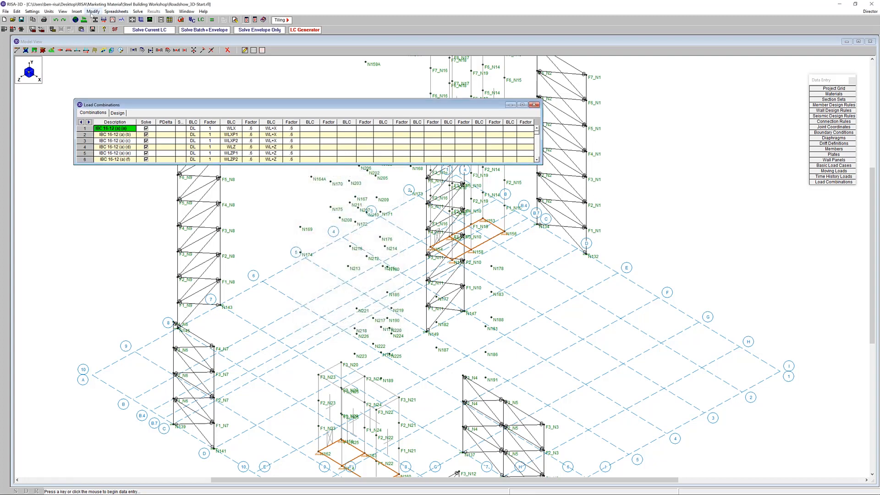
Review the seismic load options in the global model settings and close the settings
{"action": "left_click", "coordinate": [76, 21]}
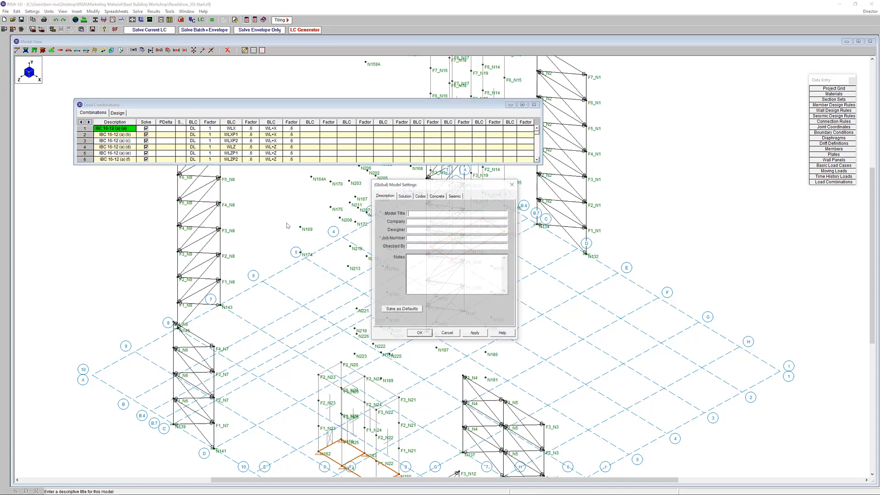
{"action": "left_click", "coordinate": [455, 196]}
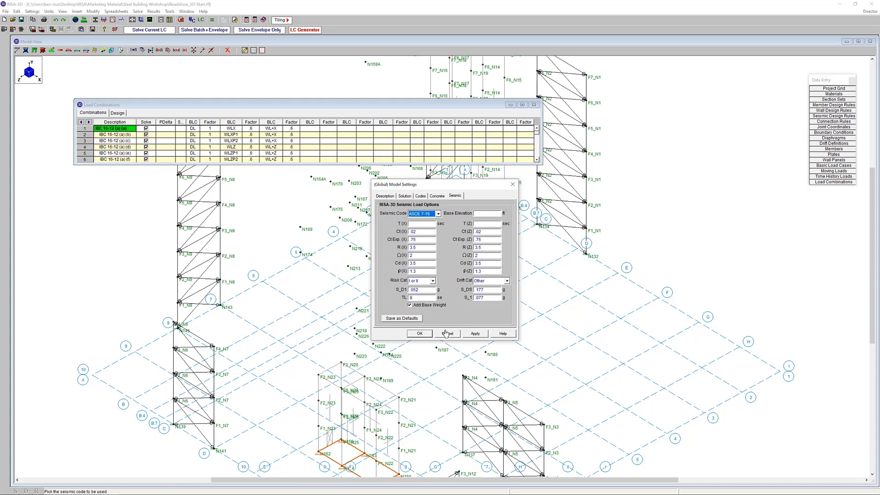
{"action": "left_click", "coordinate": [424, 335]}
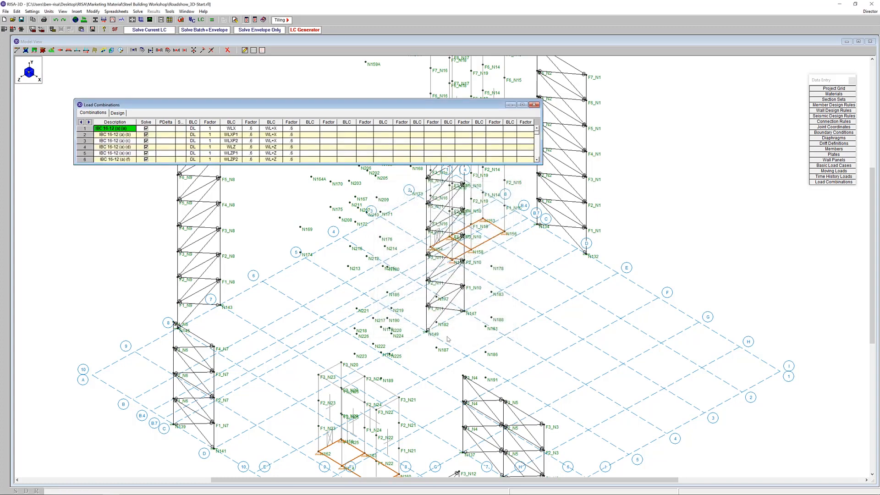
Generate 2018 IBC ASD seismic and overstrength load combinations using X and Z w/Ecc, including ρ for seismic and vertical Ev for both
{"action": "left_click", "coordinate": [305, 30]}
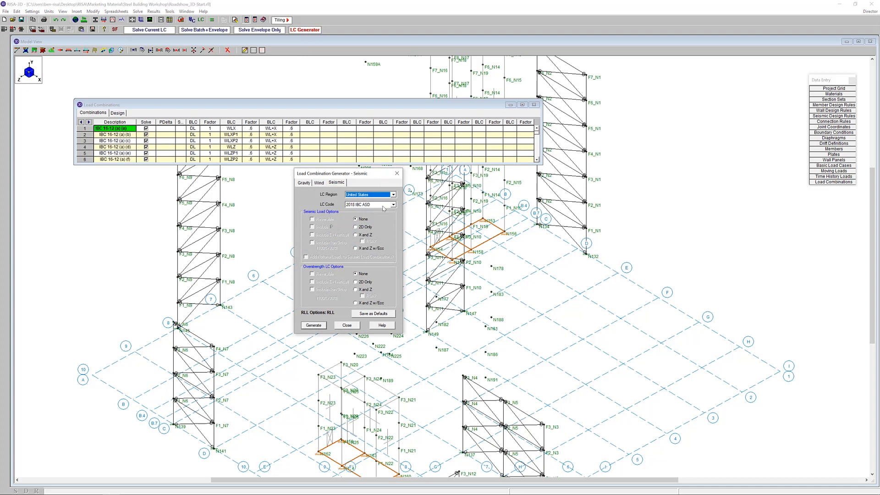
{"action": "left_click", "coordinate": [377, 250]}
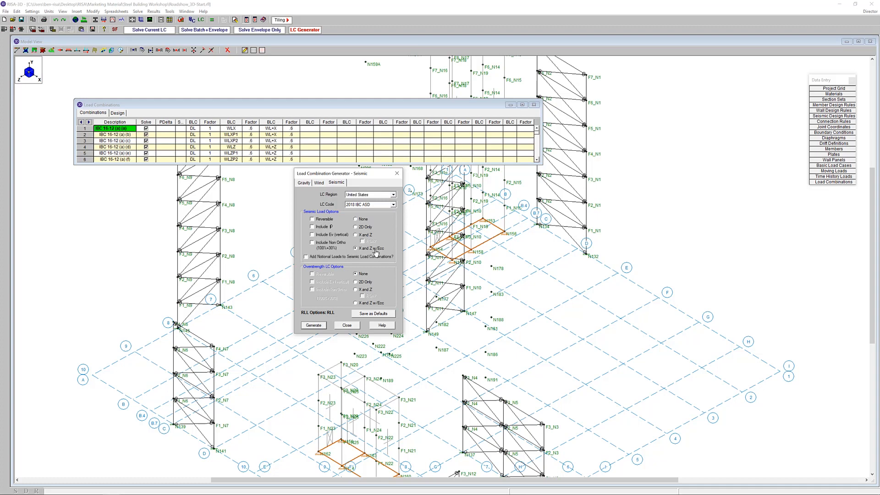
{"action": "left_click", "coordinate": [375, 304]}
{"action": "left_click", "coordinate": [326, 227]}
{"action": "left_click", "coordinate": [327, 282]}
{"action": "left_click", "coordinate": [327, 234]}
{"action": "left_click", "coordinate": [315, 326]}
{"action": "left_click", "coordinate": [352, 326]}
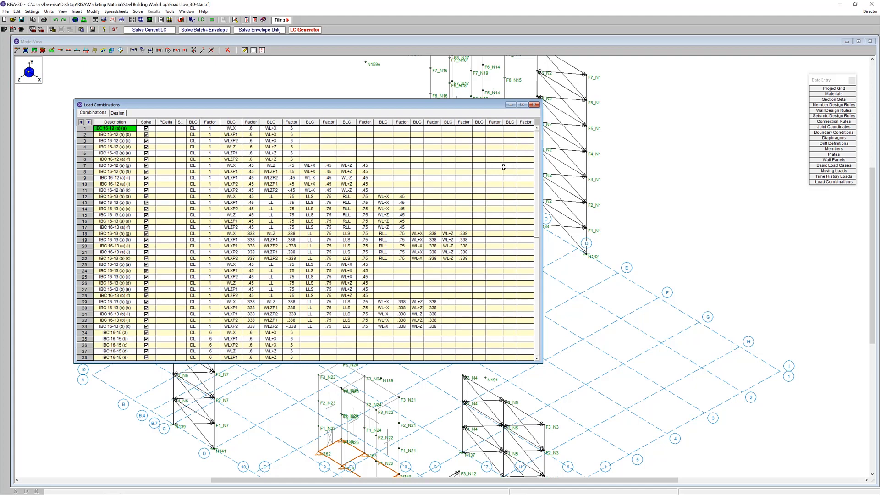
Generate wind load combinations for the 2016 ASCE Strength code, keeping X and Z w/Ecc, Quart and semi-rigid diaphragm loads
{"action": "left_click", "coordinate": [307, 30]}
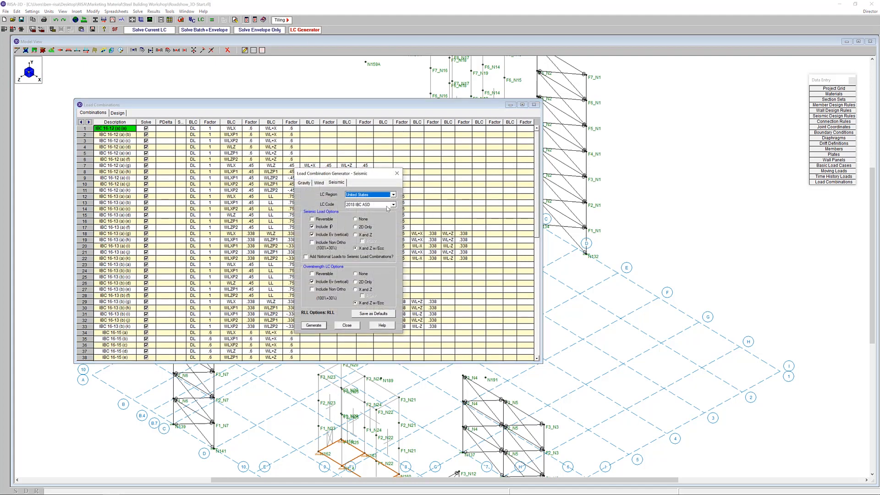
{"action": "left_click", "coordinate": [319, 183]}
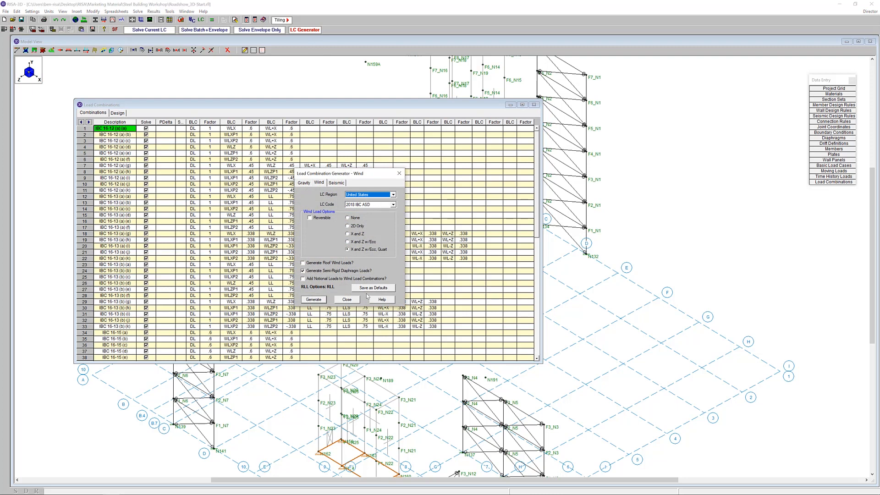
{"action": "left_click", "coordinate": [393, 204]}
{"action": "scroll", "coordinate": [395, 214], "scroll_direction": "up", "scroll_amount": 2}
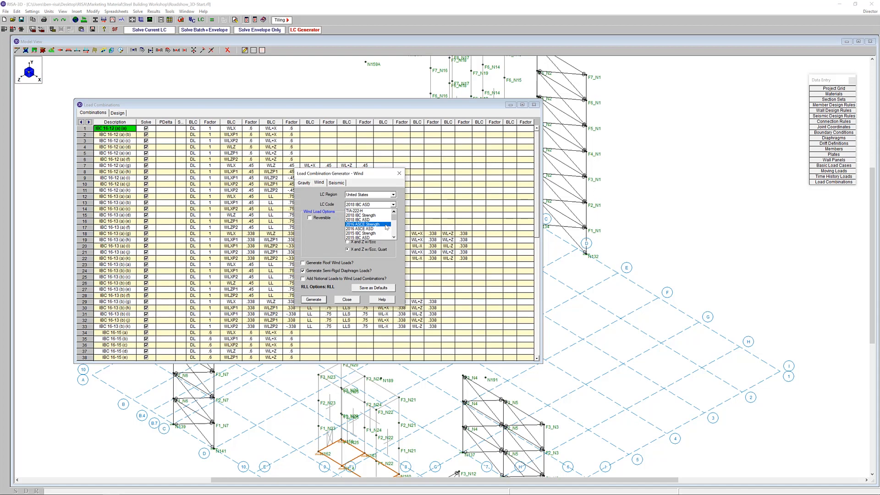
{"action": "left_click", "coordinate": [386, 226]}
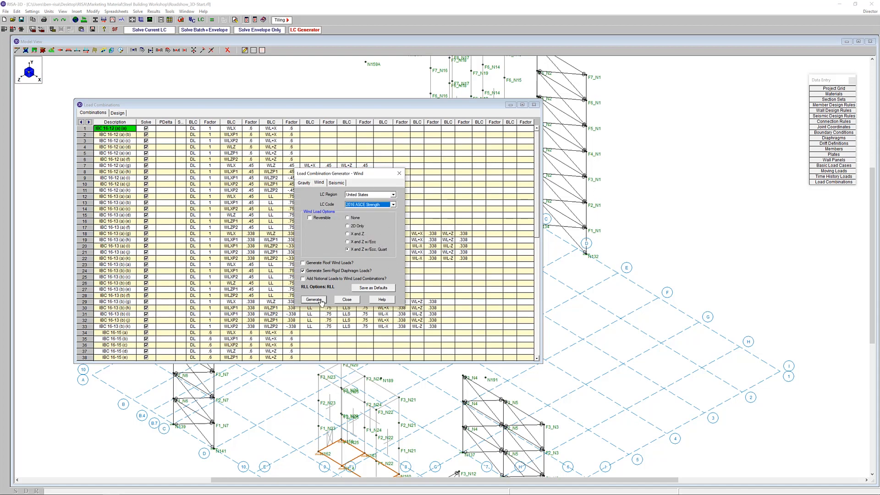
{"action": "left_click", "coordinate": [320, 300]}
Generate seismic and overstrength load combinations for the 2016 ASCE Strength code and close the generator
{"action": "left_click", "coordinate": [336, 182]}
{"action": "left_click", "coordinate": [377, 205]}
{"action": "left_click", "coordinate": [377, 207]}
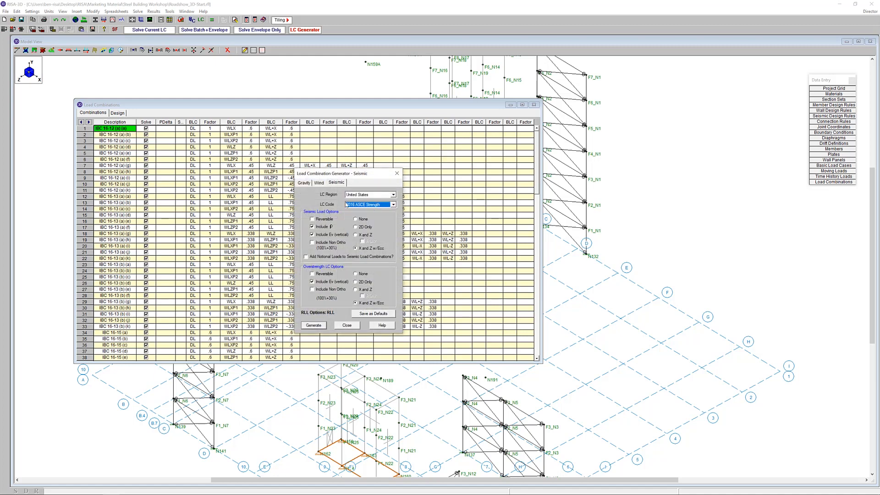
{"action": "left_click", "coordinate": [319, 327]}
{"action": "left_click", "coordinate": [352, 328]}
Look through the generated load combinations and fill the whole PDelta column with Y
{"action": "left_click_drag", "start_coordinate": [538, 178], "coordinate": [515, 357]}
{"action": "key", "text": "ctrl+End"}
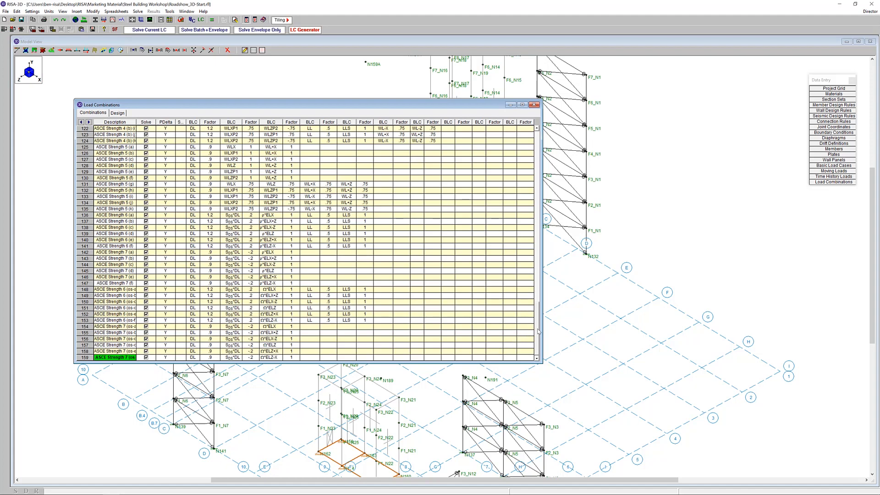
{"action": "key", "text": "ctrl+Home"}
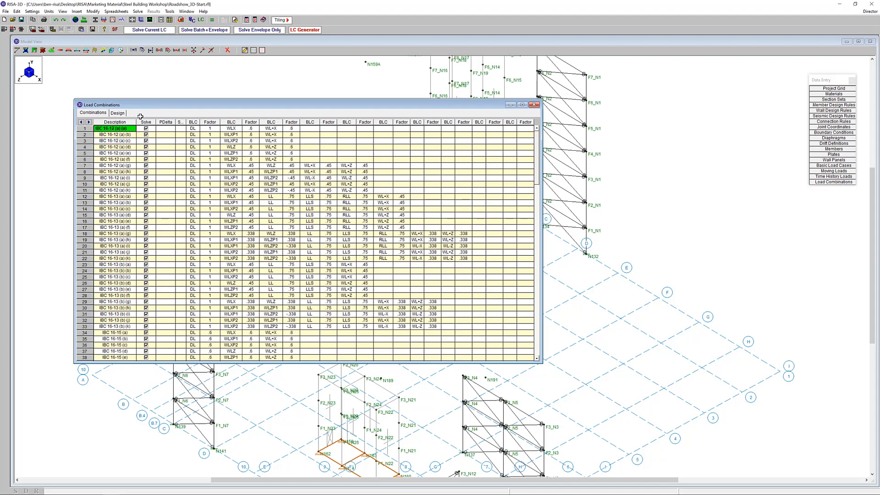
{"action": "left_click", "coordinate": [167, 122]}
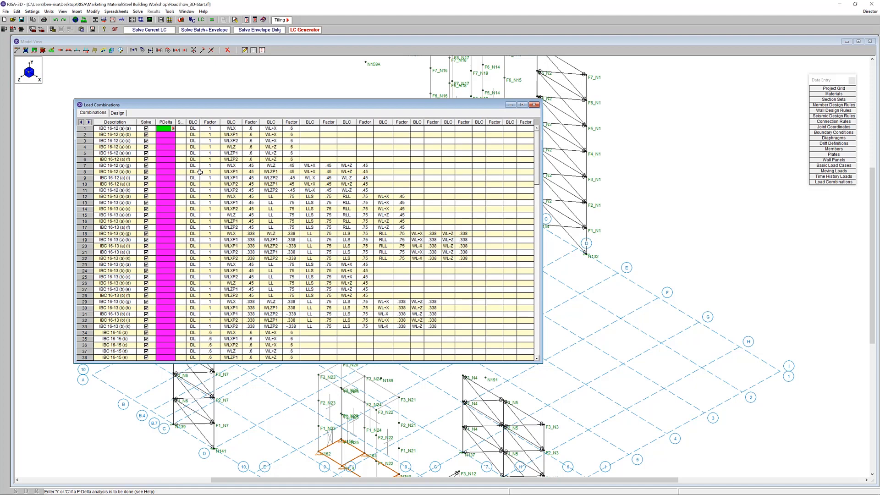
{"action": "right_click", "coordinate": [172, 128]}
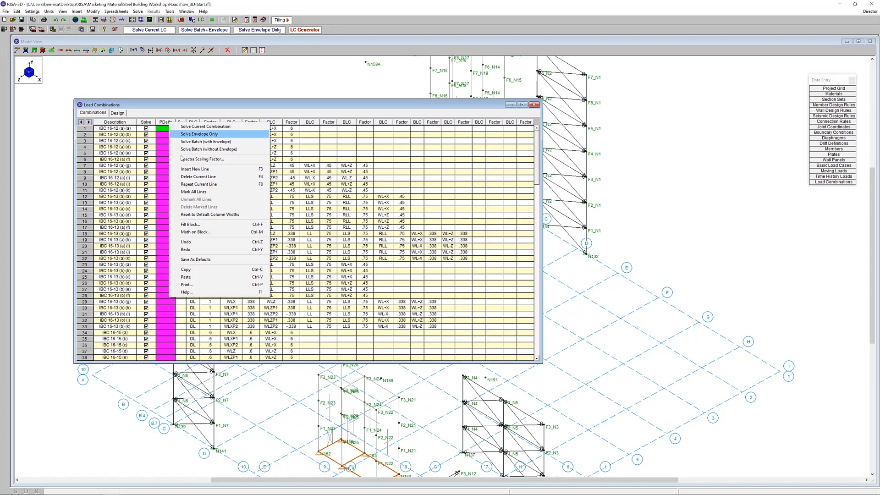
{"action": "left_click", "coordinate": [215, 223]}
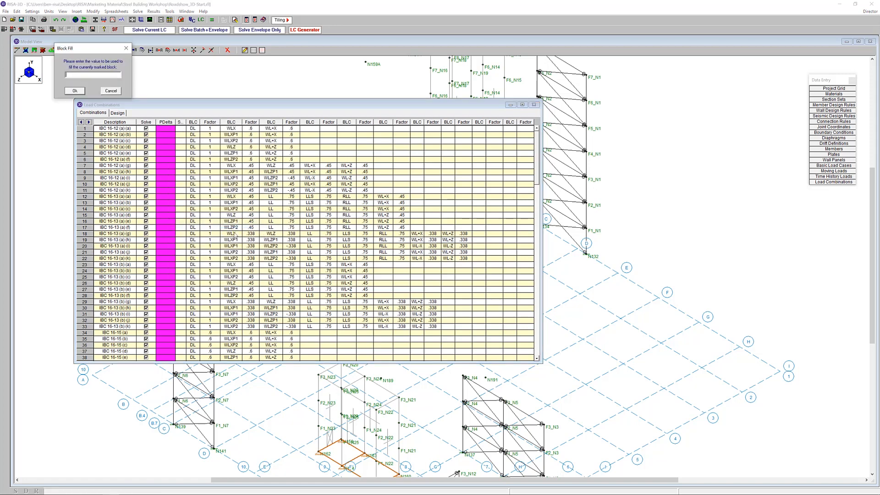
{"action": "key", "text": "Return"}
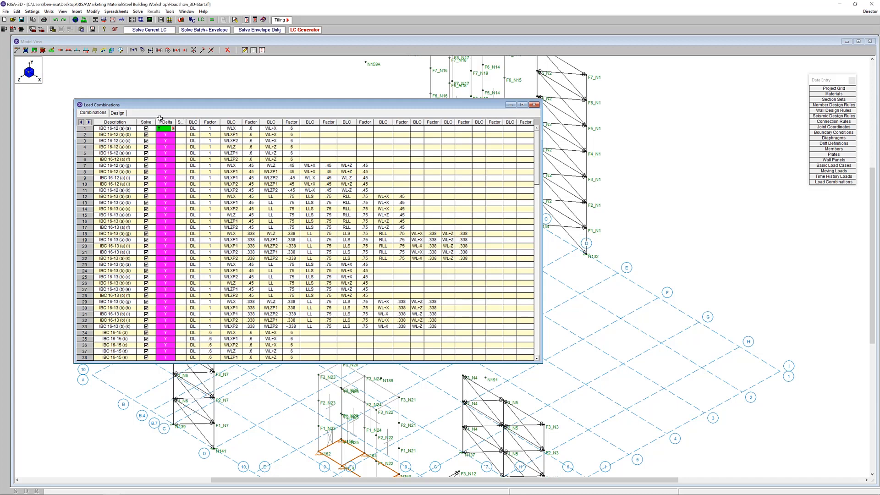
{"action": "left_click", "coordinate": [193, 215]}
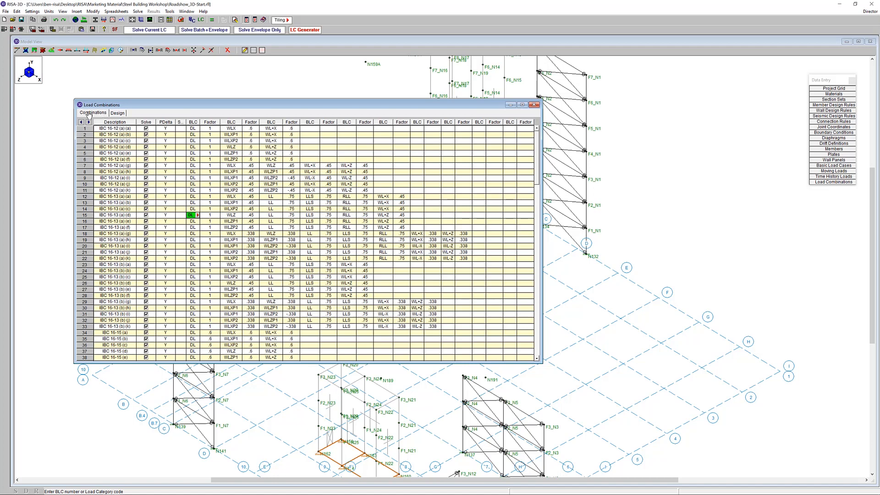
In the load combination design settings, exclude all IBC combinations, rows 1 to 80, from Concrete design
{"action": "left_click", "coordinate": [117, 114]}
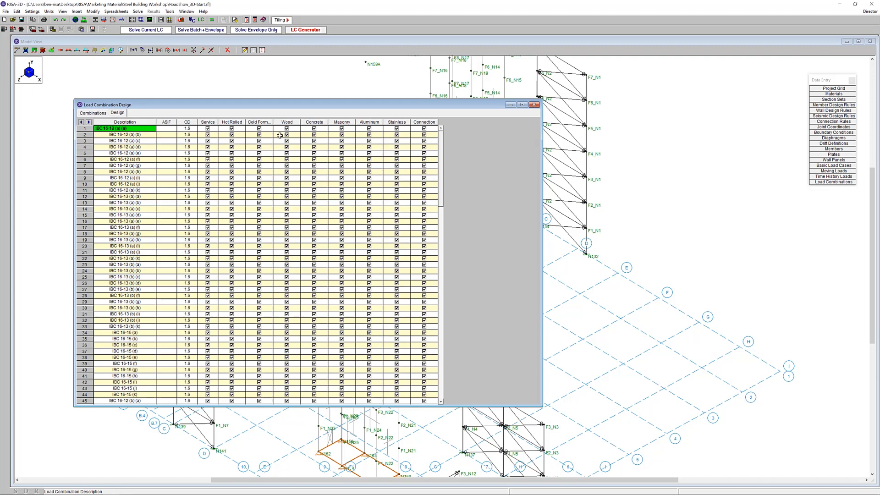
{"action": "left_click", "coordinate": [93, 114]}
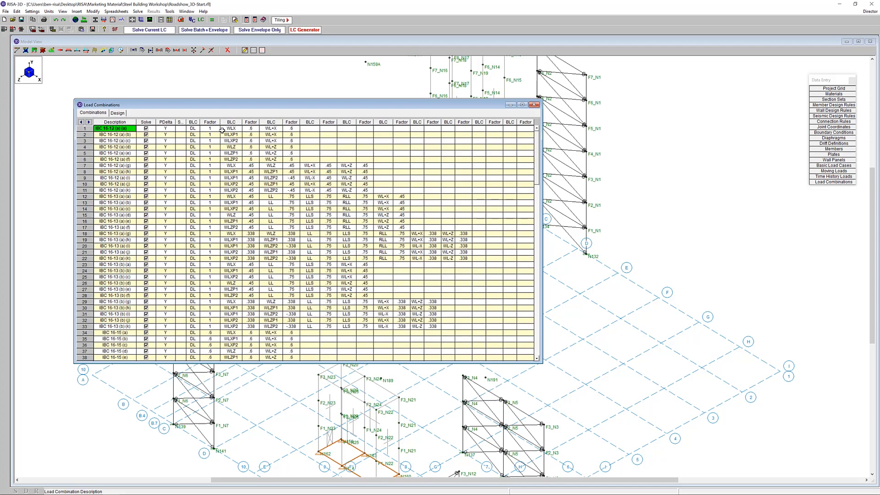
{"action": "left_click", "coordinate": [117, 113]}
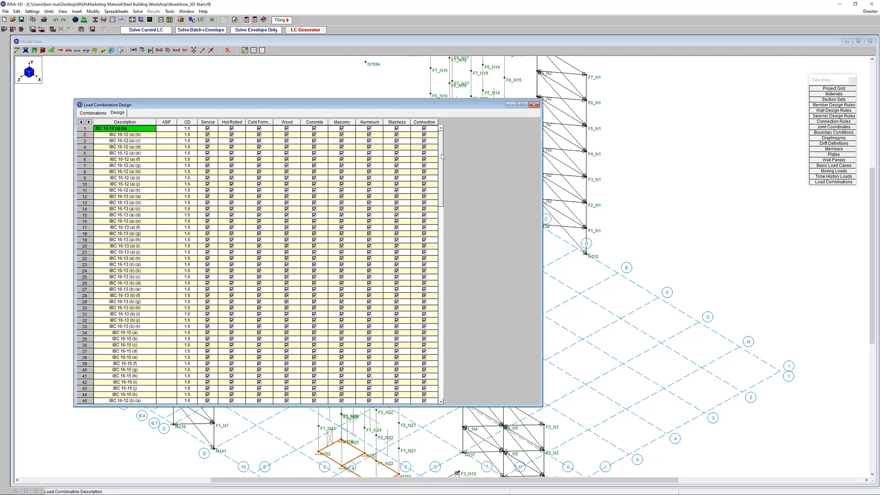
{"action": "left_click_drag", "start_coordinate": [323, 129], "coordinate": [315, 382]}
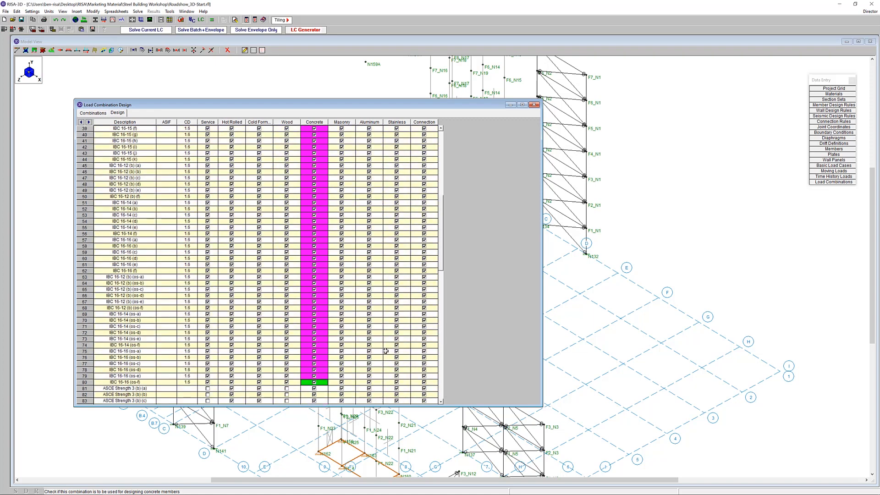
{"action": "right_click", "coordinate": [318, 271]}
{"action": "left_click", "coordinate": [346, 374]}
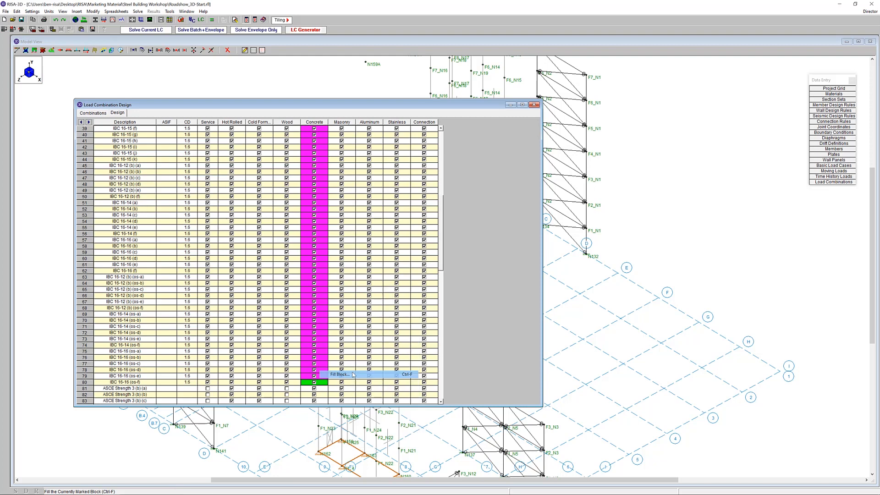
{"action": "key", "text": "Return"}
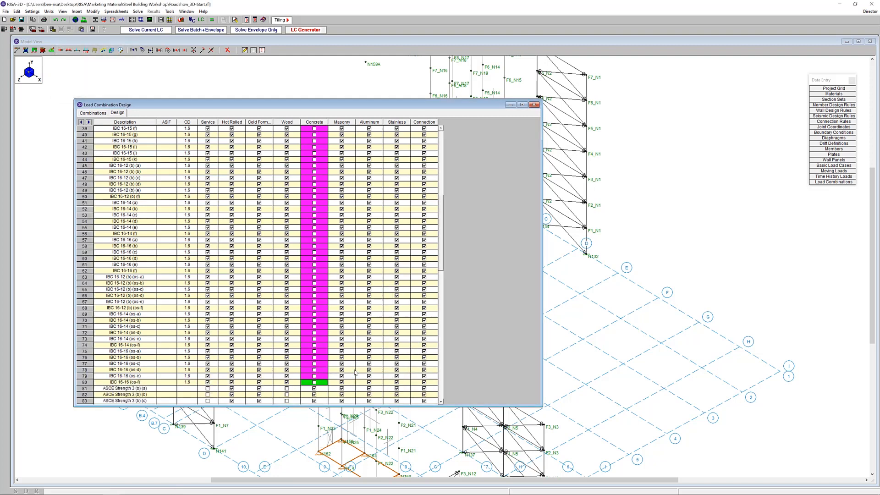
Exclude all ASCE Strength combinations, rows 81 to 159, from Hot Rolled design
{"action": "key", "text": "Down"}
{"action": "key", "text": "Down"}
{"action": "key", "text": "Down"}
{"action": "key", "text": "Down"}
{"action": "key", "text": "Down"}
{"action": "key", "text": "Down"}
{"action": "key", "text": "Down"}
{"action": "key", "text": "Down"}
{"action": "key", "text": "Down"}
{"action": "key", "text": "Down"}
{"action": "key", "text": "Down"}
{"action": "key", "text": "Down"}
{"action": "key", "text": "Down"}
{"action": "key", "text": "Down"}
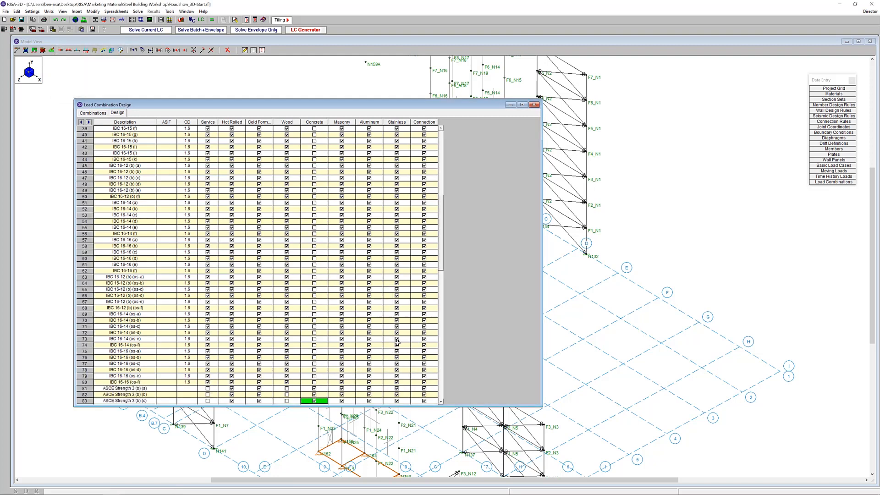
{"action": "key", "text": "Down"}
{"action": "key", "text": "Down"}
{"action": "key", "text": "Down"}
{"action": "key", "text": "Down"}
{"action": "key", "text": "Down"}
{"action": "key", "text": "Down"}
{"action": "key", "text": "Down"}
{"action": "key", "text": "Down"}
{"action": "key", "text": "Down"}
{"action": "key", "text": "Down"}
{"action": "key", "text": "Down"}
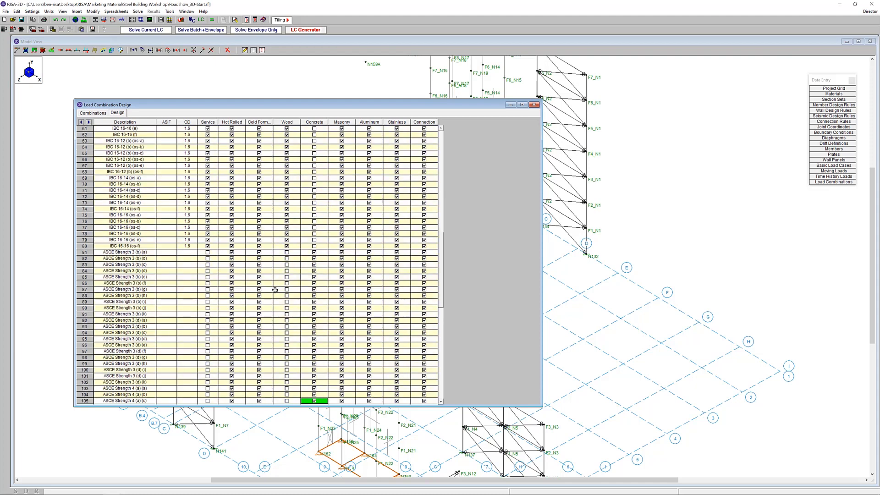
{"action": "left_click_drag", "start_coordinate": [243, 252], "coordinate": [243, 436]}
{"action": "right_click", "coordinate": [242, 390]}
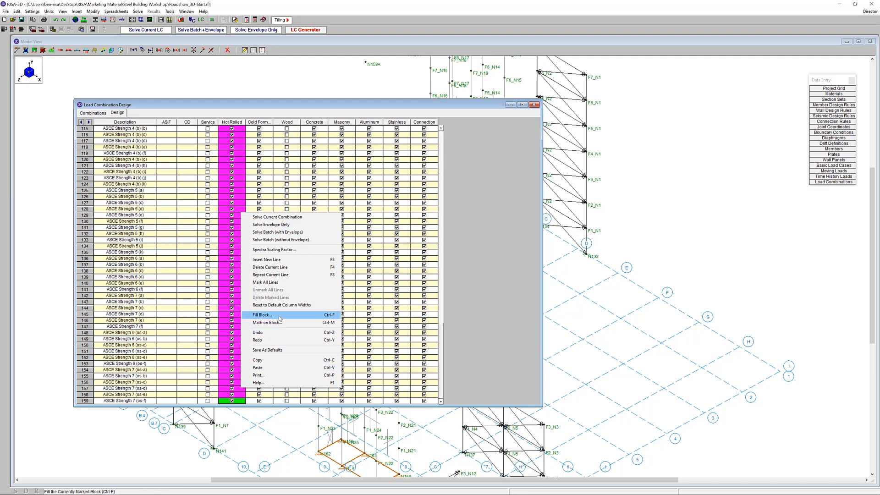
{"action": "left_click", "coordinate": [280, 315]}
{"action": "key", "text": "Return"}
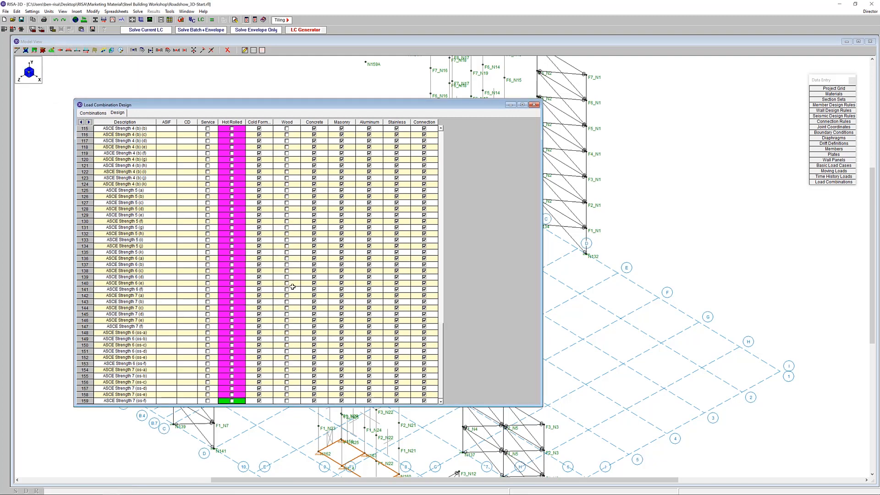
Exclude the ASCE Strength combinations, rows 81 to 159, from Connection design
{"action": "key", "text": "Up"}
{"action": "key", "text": "Up"}
{"action": "key", "text": "Up"}
{"action": "key", "text": "Up"}
{"action": "key", "text": "Up"}
{"action": "key", "text": "Up"}
{"action": "key", "text": "Up"}
{"action": "key", "text": "Up"}
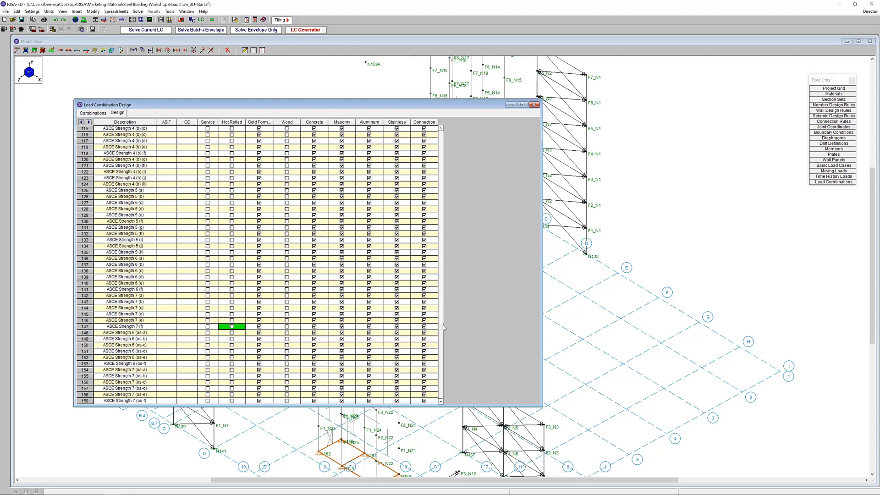
{"action": "scroll", "coordinate": [447, 321], "scroll_direction": "up", "scroll_amount": 10}
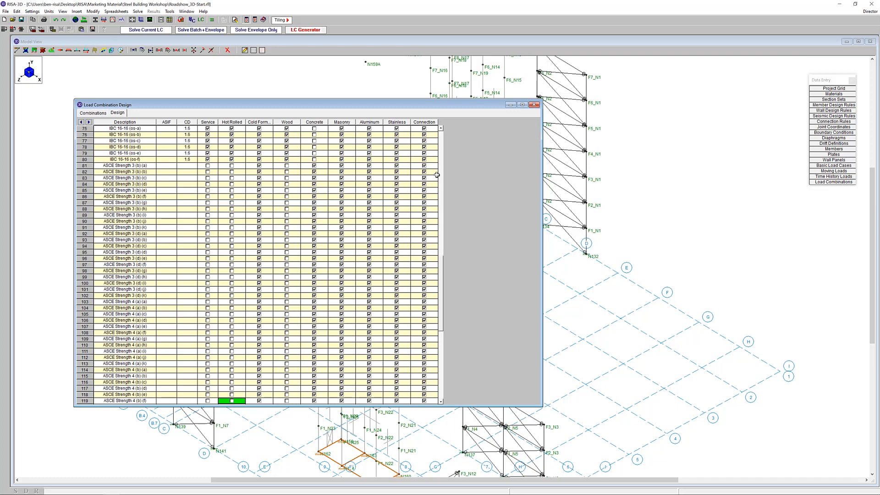
{"action": "left_click_drag", "start_coordinate": [430, 166], "coordinate": [428, 448]}
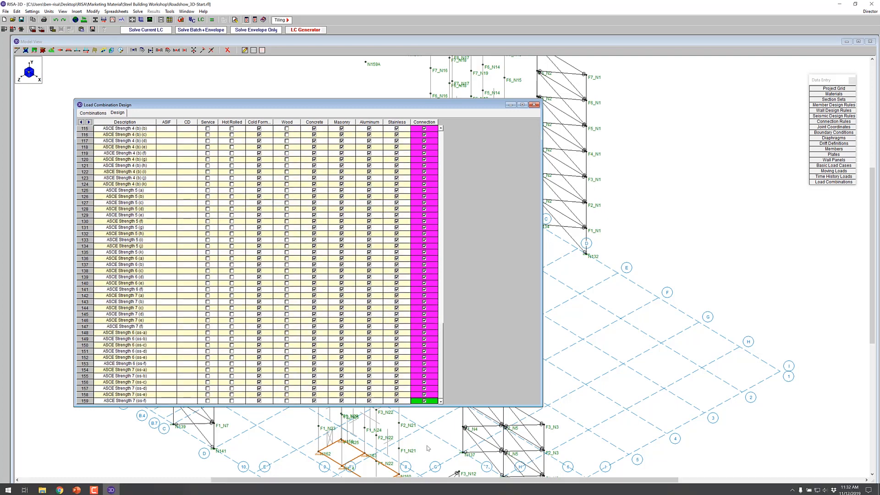
{"action": "right_click", "coordinate": [426, 294]}
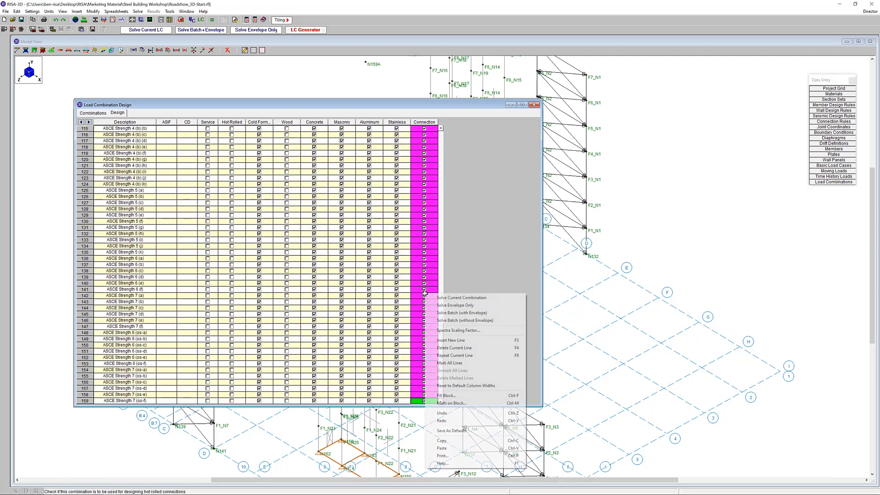
{"action": "left_click", "coordinate": [460, 404]}
{"action": "key", "text": "Return"}
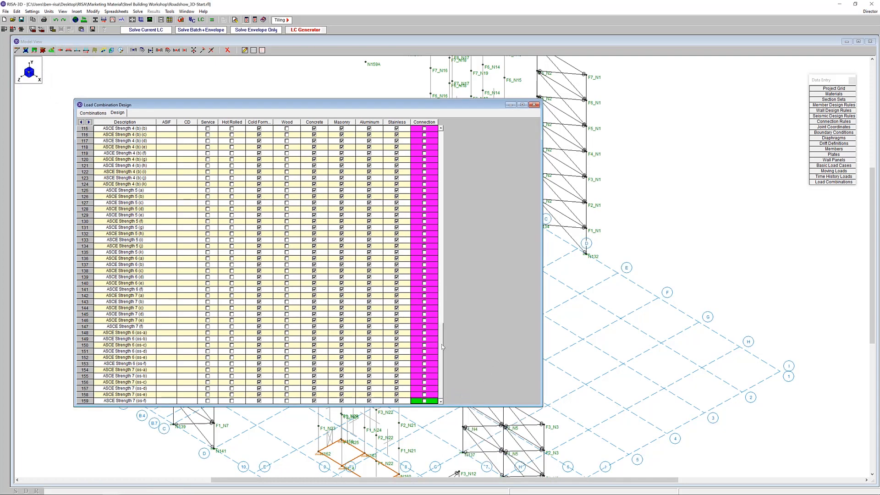
Return to the load combinations list and clear the Solve mark from all combinations, rows 1 to 159
{"action": "key", "text": "ctrl+Home"}
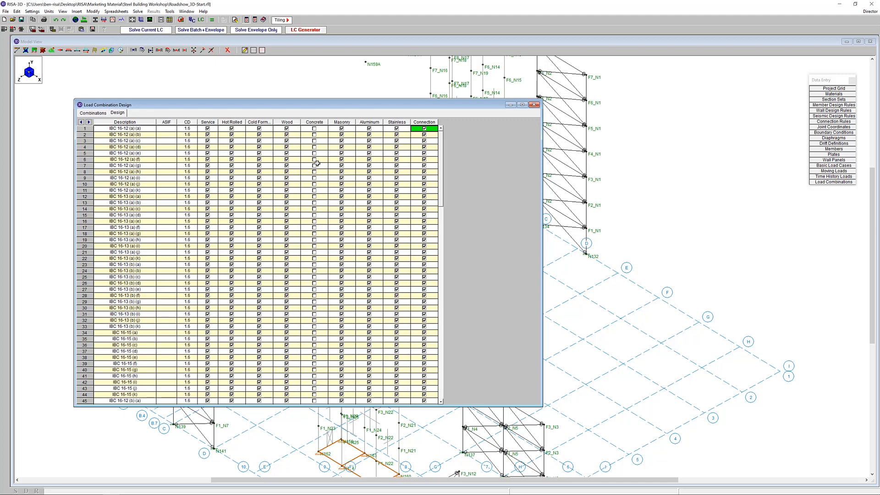
{"action": "left_click", "coordinate": [93, 113]}
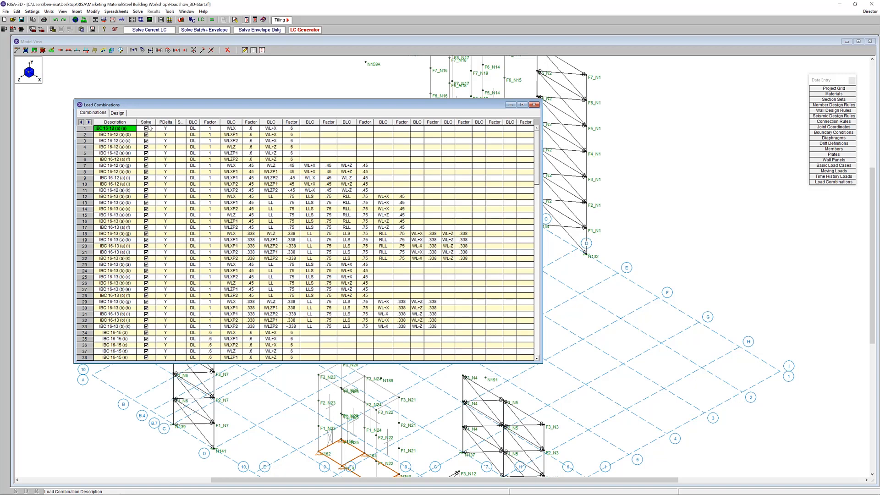
{"action": "left_click", "coordinate": [149, 122]}
{"action": "left_click_drag", "start_coordinate": [538, 175], "coordinate": [504, 361]}
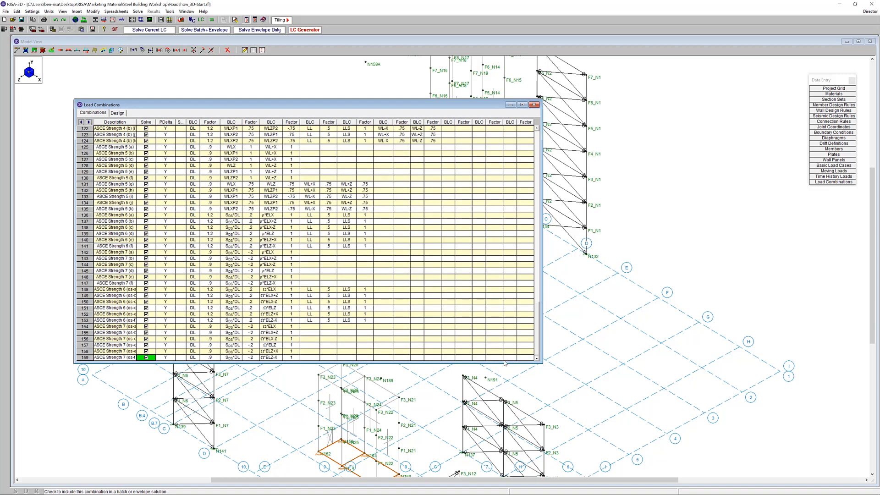
{"action": "key", "text": "ctrl+Home"}
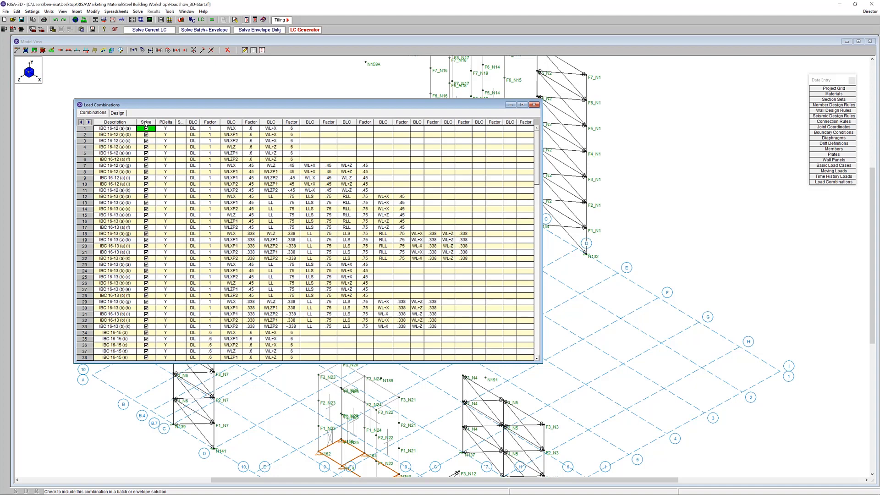
{"action": "left_click", "coordinate": [145, 123]}
{"action": "right_click", "coordinate": [146, 123]}
{"action": "left_click", "coordinate": [188, 224]}
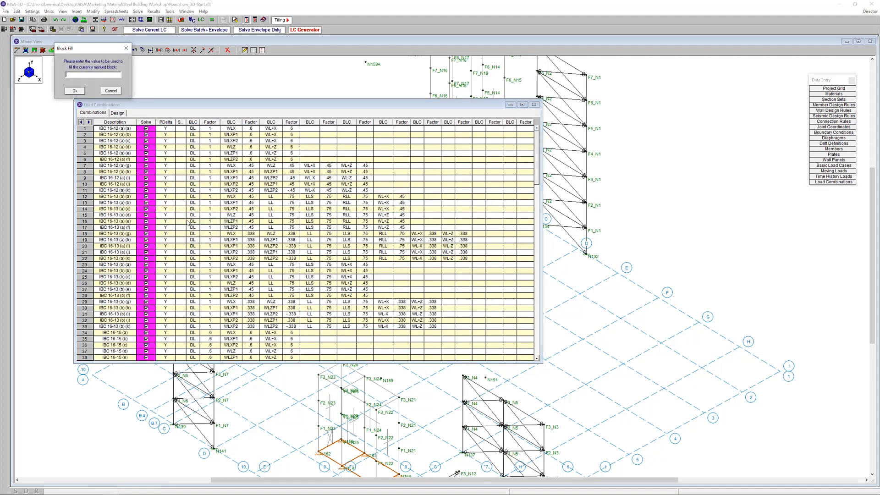
{"action": "key", "text": "Return"}
{"action": "left_click", "coordinate": [199, 203]}
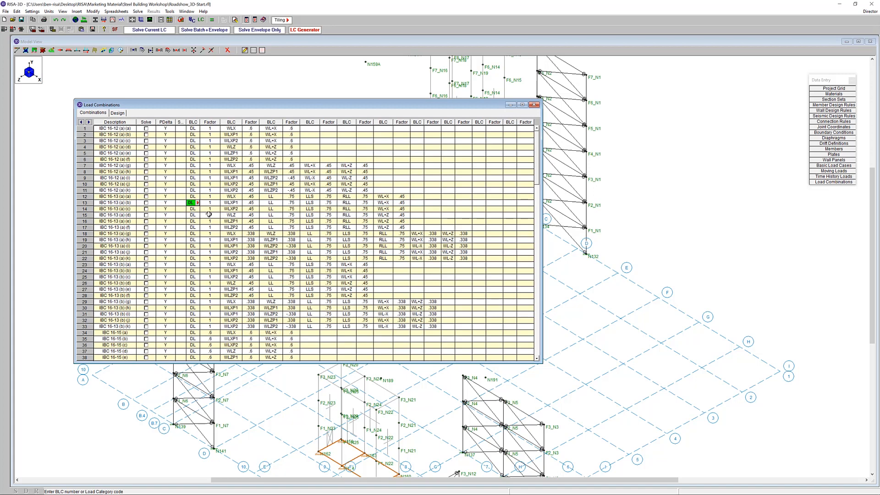
Mark wind combinations IBC 16-12 (a) (a), (d) and (g) and IBC 16-13 (a) (d), rows 1, 4, 7 and 15, for solving
{"action": "left_click", "coordinate": [146, 129]}
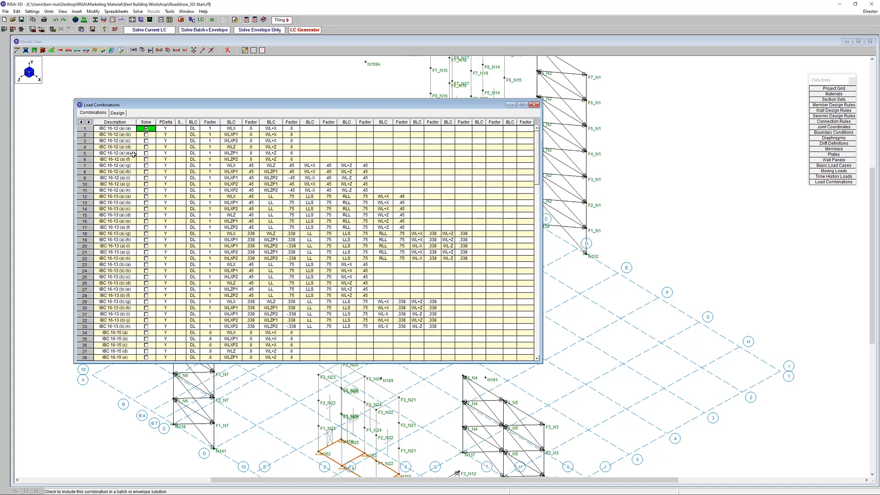
{"action": "left_click", "coordinate": [146, 147]}
{"action": "left_click", "coordinate": [147, 166]}
{"action": "left_click", "coordinate": [146, 215]}
Mark seismic combinations IBC 16-12 (b) (a) and IBC 16-14 (d), rows 45 and 54, for solving
{"action": "key", "text": "Down"}
{"action": "key", "text": "Down"}
{"action": "key", "text": "Down"}
{"action": "key", "text": "Down"}
{"action": "key", "text": "Down"}
{"action": "key", "text": "Down"}
{"action": "key", "text": "Down"}
{"action": "key", "text": "Down"}
{"action": "key", "text": "Down"}
{"action": "key", "text": "Down"}
{"action": "key", "text": "Down"}
{"action": "key", "text": "Down"}
{"action": "key", "text": "Down"}
{"action": "key", "text": "Down"}
{"action": "key", "text": "Down"}
{"action": "key", "text": "Down"}
{"action": "key", "text": "Down"}
{"action": "key", "text": "Down"}
{"action": "key", "text": "Down"}
{"action": "key", "text": "Down"}
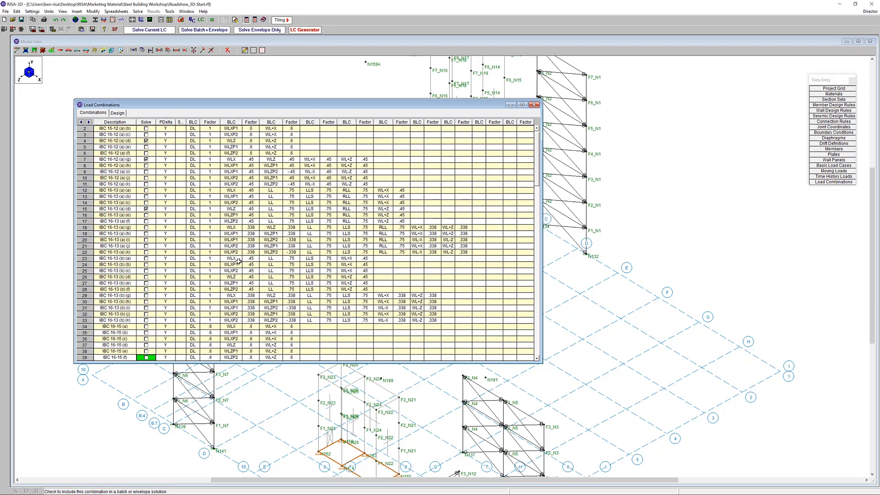
{"action": "key", "text": "Down"}
{"action": "key", "text": "Down"}
{"action": "key", "text": "Down"}
{"action": "key", "text": "Down"}
{"action": "key", "text": "Down"}
{"action": "key", "text": "Down"}
{"action": "key", "text": "Down"}
{"action": "key", "text": "Down"}
{"action": "key", "text": "Down"}
{"action": "key", "text": "Down"}
{"action": "key", "text": "Down"}
{"action": "key", "text": "Down"}
{"action": "key", "text": "Down"}
{"action": "key", "text": "Down"}
{"action": "key", "text": "Down"}
{"action": "key", "text": "Down"}
{"action": "key", "text": "Down"}
{"action": "key", "text": "Down"}
{"action": "key", "text": "Down"}
{"action": "key", "text": "Down"}
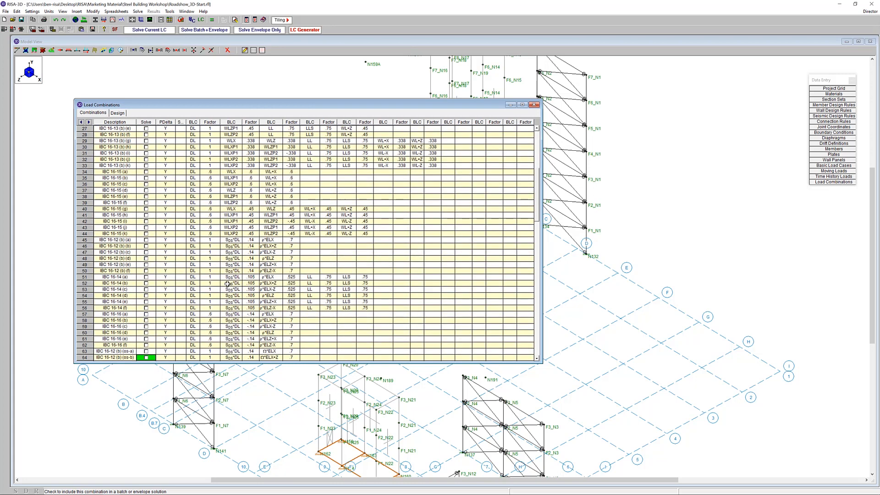
{"action": "key", "text": "Down"}
{"action": "key", "text": "Down"}
{"action": "key", "text": "Down"}
{"action": "key", "text": "Down"}
{"action": "key", "text": "Down"}
{"action": "key", "text": "Down"}
{"action": "key", "text": "Down"}
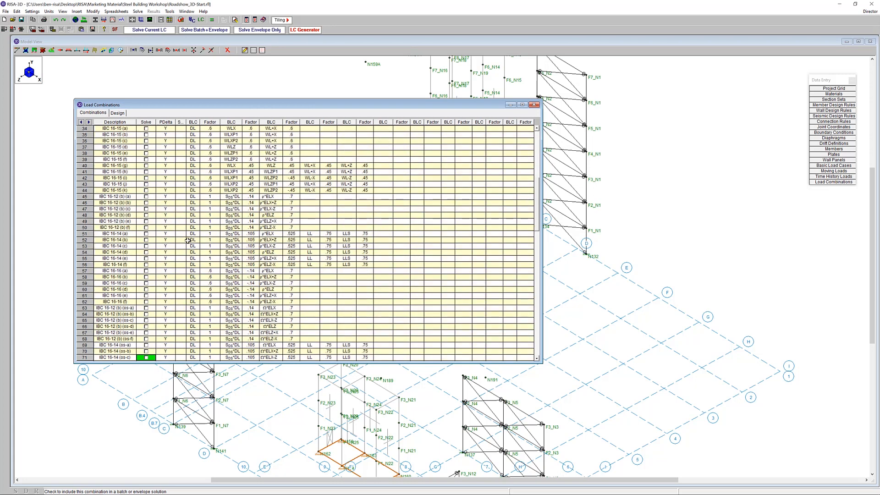
{"action": "left_click", "coordinate": [147, 197]}
{"action": "left_click", "coordinate": [147, 252]}
Mark the ASCE Strength 3 wind combinations in rows 88 and 98 for solving
{"action": "scroll", "coordinate": [274, 254], "scroll_direction": "down", "scroll_amount": 5}
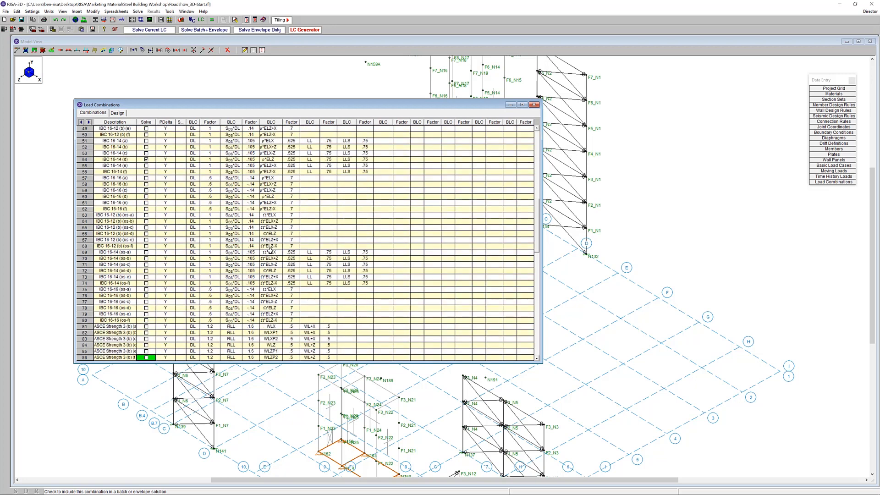
{"action": "scroll", "coordinate": [274, 239], "scroll_direction": "down", "scroll_amount": 5}
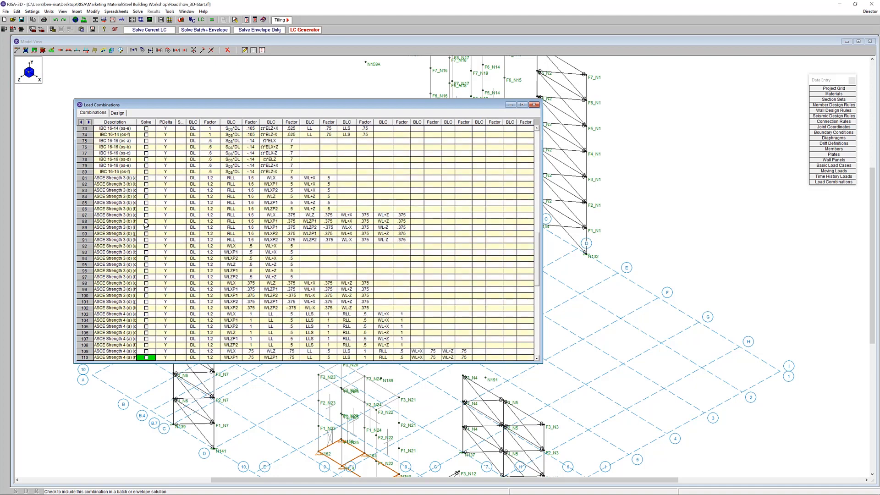
{"action": "left_click", "coordinate": [146, 221]}
{"action": "left_click", "coordinate": [146, 283]}
Mark ASCE Strength 6 seismic combinations in rows 148 and 137 for solving and close the load combinations spreadsheet
{"action": "key", "text": "Down"}
{"action": "key", "text": "Down"}
{"action": "key", "text": "Down"}
{"action": "key", "text": "Down"}
{"action": "key", "text": "Down"}
{"action": "key", "text": "Down"}
{"action": "key", "text": "Down"}
{"action": "key", "text": "Down"}
{"action": "key", "text": "Down"}
{"action": "key", "text": "Down"}
{"action": "key", "text": "Down"}
{"action": "key", "text": "Down"}
{"action": "key", "text": "Down"}
{"action": "key", "text": "Down"}
{"action": "key", "text": "Down"}
{"action": "key", "text": "Down"}
{"action": "key", "text": "Down"}
{"action": "key", "text": "Down"}
{"action": "key", "text": "Down"}
{"action": "key", "text": "Down"}
{"action": "key", "text": "Down"}
{"action": "key", "text": "Down"}
{"action": "key", "text": "Down"}
{"action": "key", "text": "Down"}
{"action": "key", "text": "Down"}
{"action": "key", "text": "Down"}
{"action": "key", "text": "Down"}
{"action": "key", "text": "Down"}
{"action": "key", "text": "Down"}
{"action": "key", "text": "Down"}
{"action": "key", "text": "Down"}
{"action": "key", "text": "Down"}
{"action": "key", "text": "Down"}
{"action": "key", "text": "Down"}
{"action": "key", "text": "Down"}
{"action": "key", "text": "Down"}
{"action": "key", "text": "Down"}
{"action": "key", "text": "Down"}
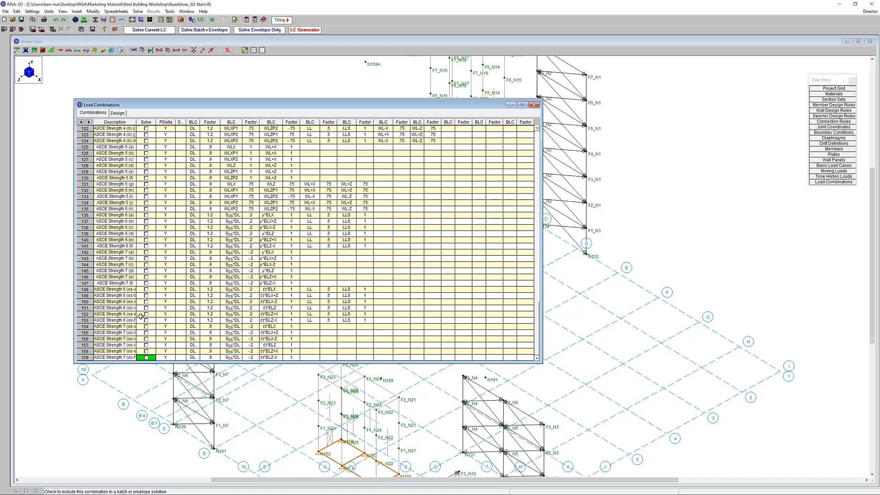
{"action": "left_click", "coordinate": [146, 289]}
{"action": "left_click", "coordinate": [147, 221]}
{"action": "left_click", "coordinate": [534, 105]}
Solve the model as a batch solution of the marked combinations, including an envelope with the batch
{"action": "left_click", "coordinate": [212, 20]}
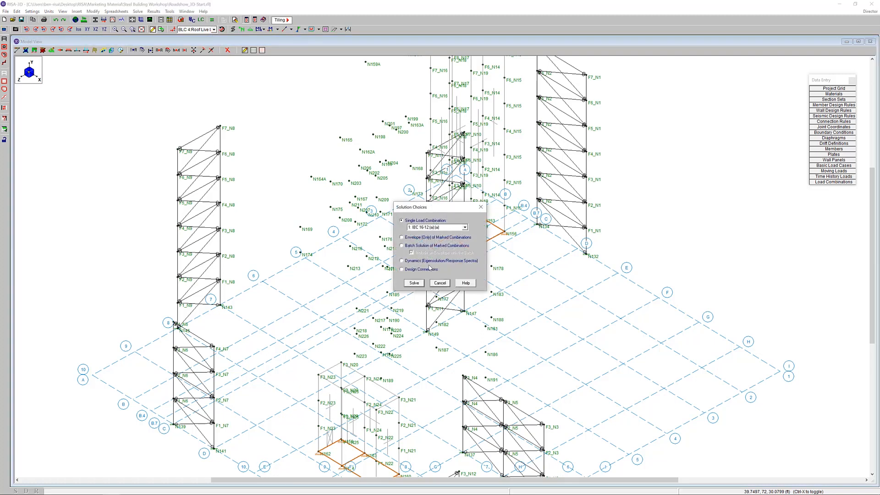
{"action": "left_click", "coordinate": [447, 245]}
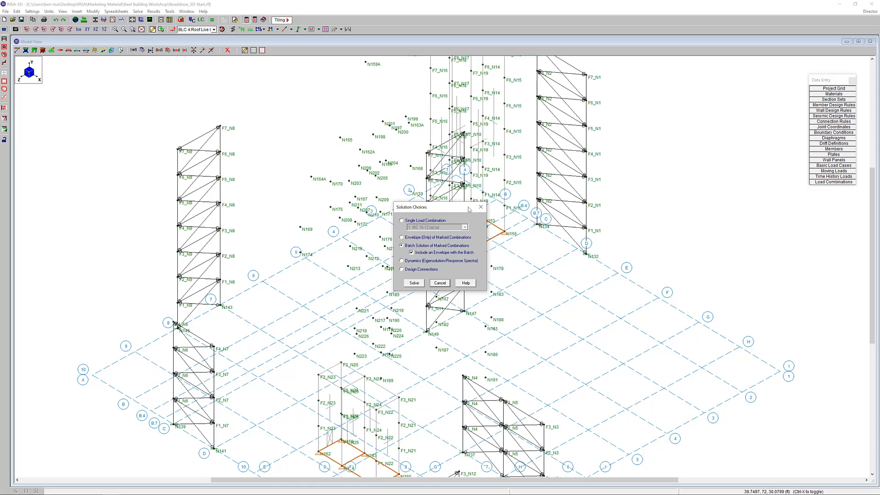
{"action": "left_click", "coordinate": [415, 284]}
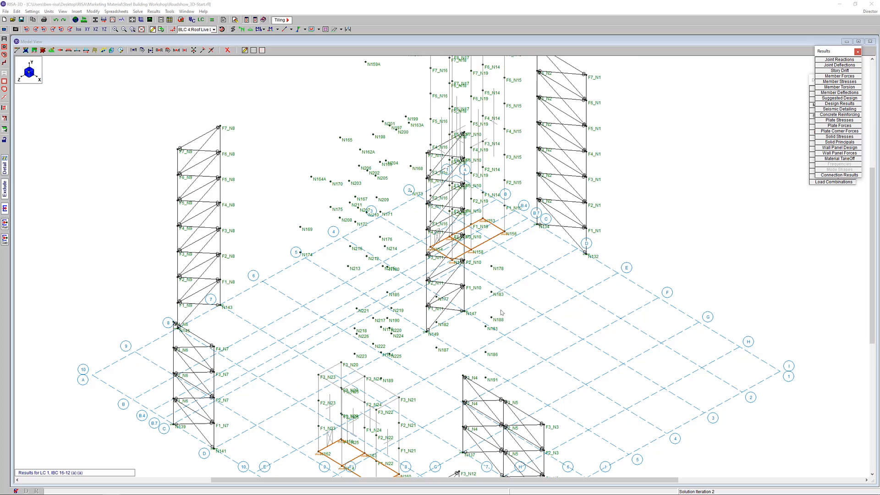
Display the loads of load combination LC 1: IBC 16-12 (a) (a) on the whole model
{"action": "left_click", "coordinate": [214, 29]}
{"action": "left_click", "coordinate": [220, 31]}
{"action": "left_click", "coordinate": [221, 30]}
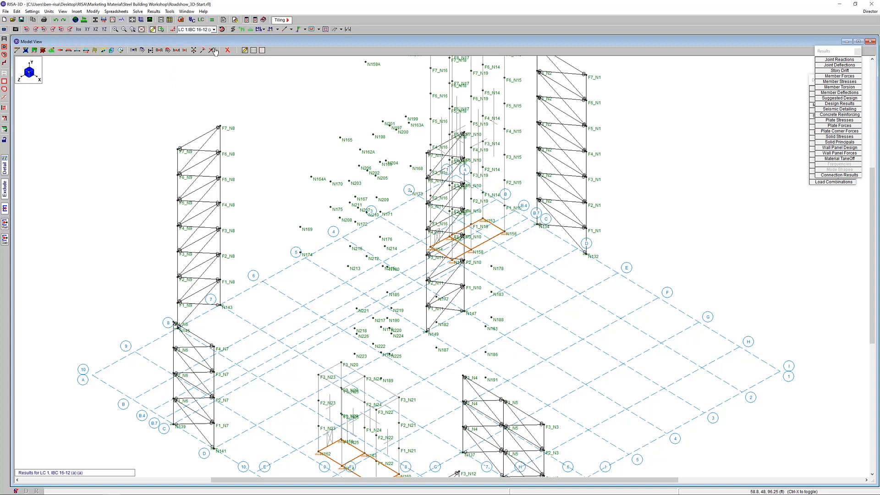
{"action": "left_click", "coordinate": [214, 30]}
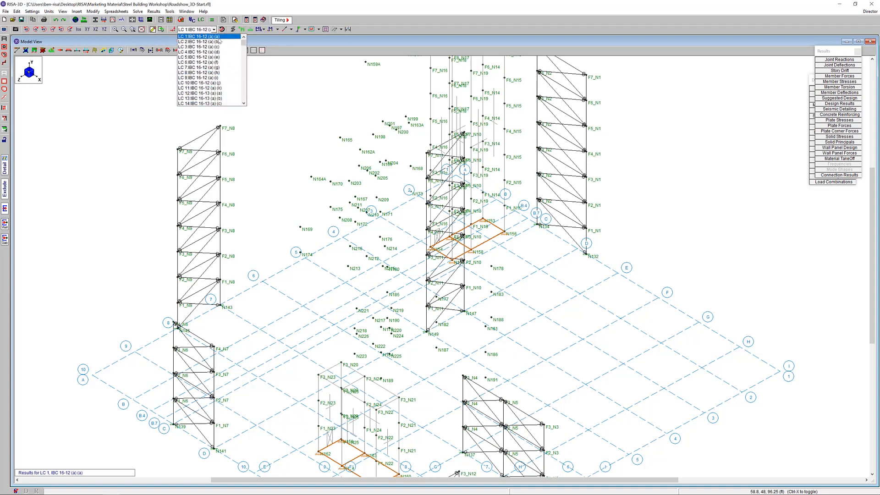
{"action": "left_click", "coordinate": [219, 38]}
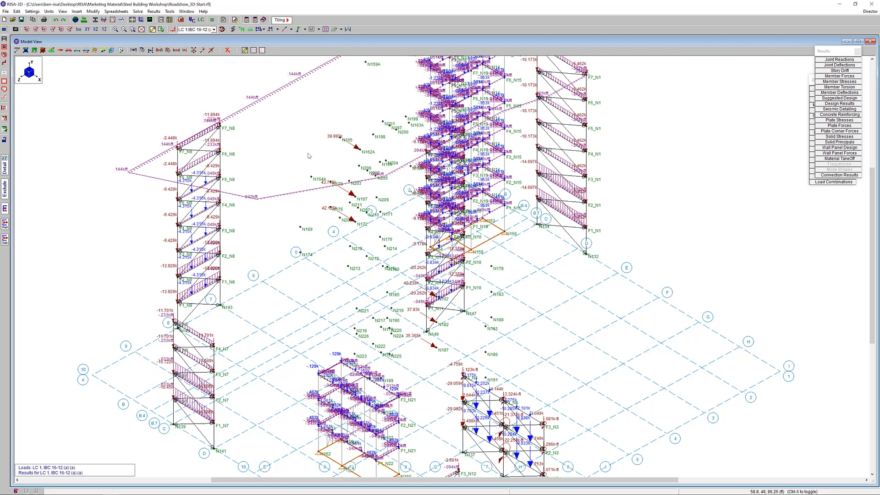
{"action": "scroll", "coordinate": [379, 212], "scroll_direction": "down", "scroll_amount": 3}
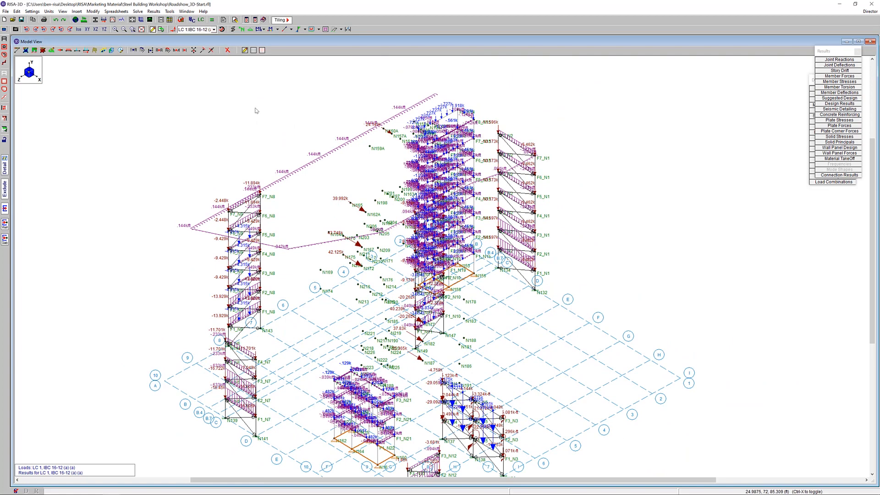
Check the definition of combination IBC 16-12 (a) (a) in the load combinations spreadsheet and close it again
{"action": "left_click", "coordinate": [206, 30]}
{"action": "left_click", "coordinate": [205, 30]}
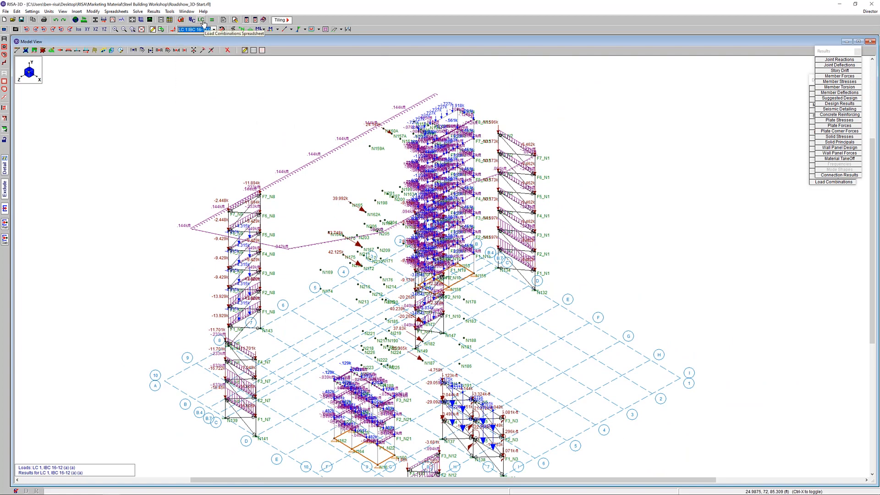
{"action": "left_click", "coordinate": [201, 20]}
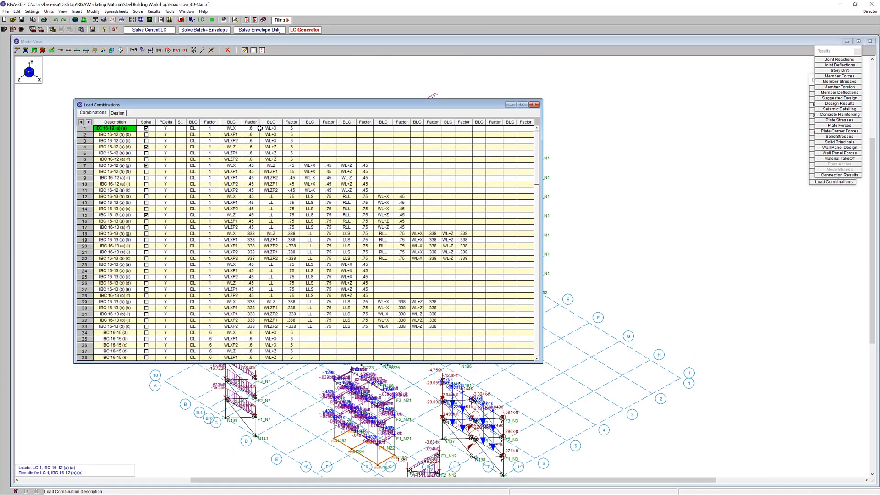
{"action": "left_click", "coordinate": [534, 105]}
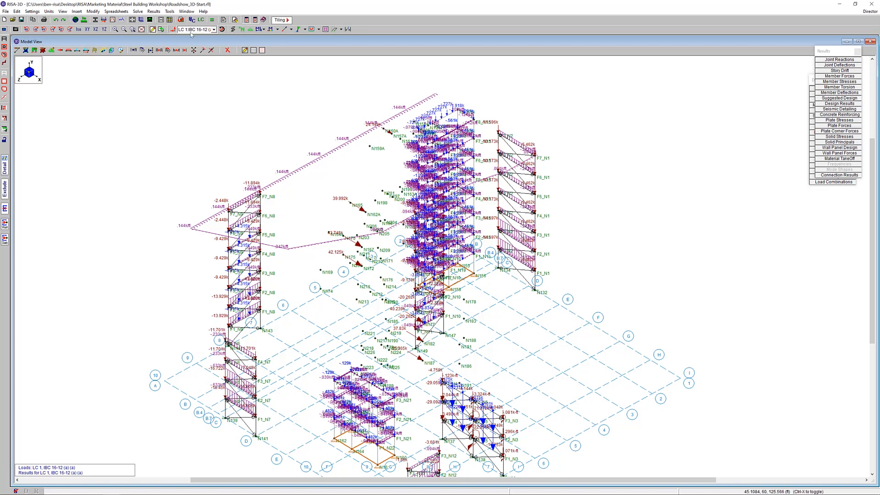
Hide the applied loads, display the diaphragms and view the model in XY elevation
{"action": "left_click", "coordinate": [173, 29]}
{"action": "left_click", "coordinate": [326, 31]}
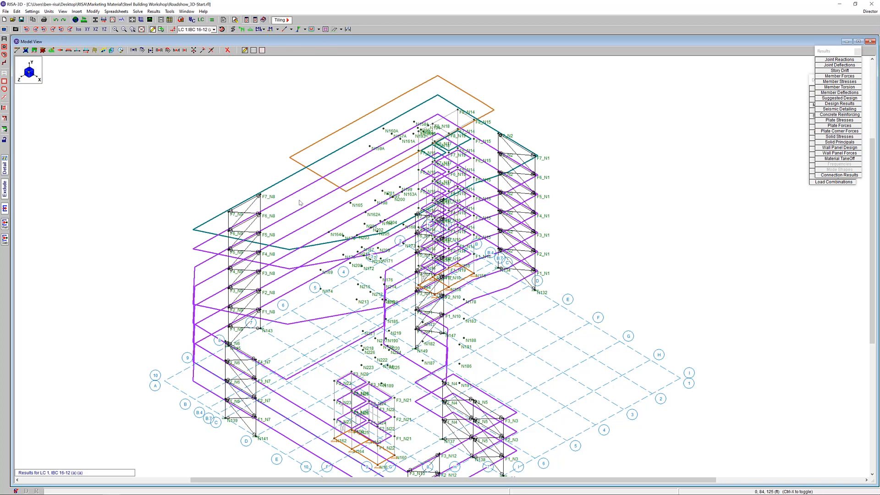
{"action": "left_click", "coordinate": [87, 30]}
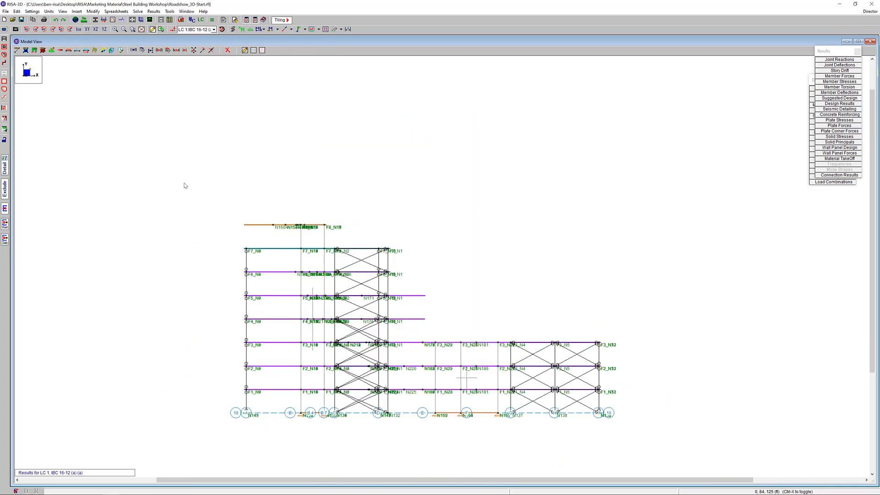
Reduce the selection to the uppermost floor's joints and diaphragm plus the wall panels of the shaft supporting it
{"action": "left_click", "coordinate": [4, 74]}
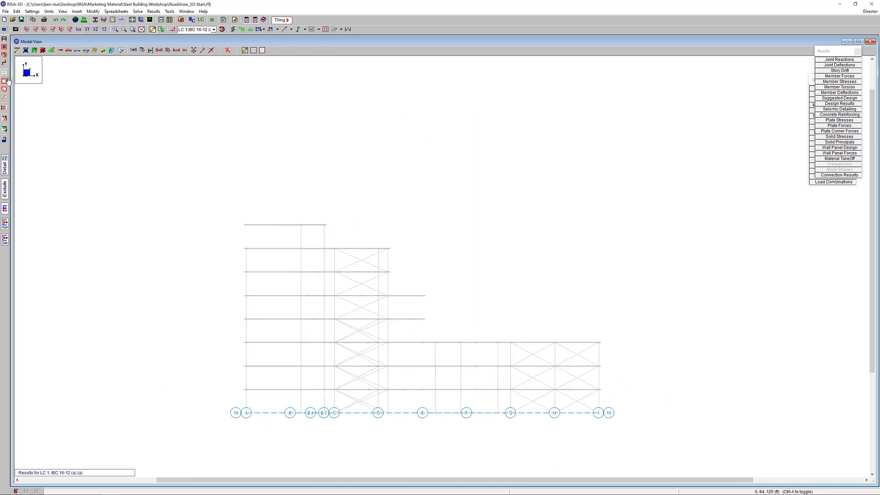
{"action": "left_click", "coordinate": [5, 54]}
{"action": "left_click_drag", "start_coordinate": [213, 208], "coordinate": [327, 233]}
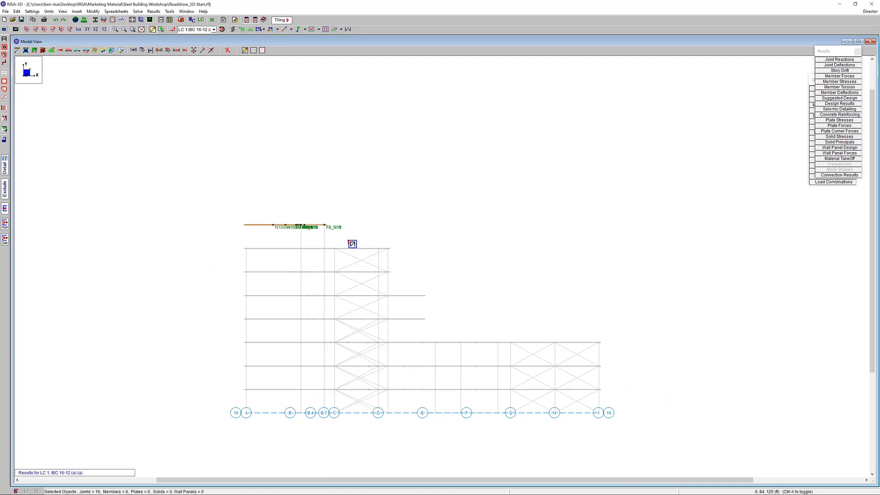
{"action": "left_click", "coordinate": [5, 63]}
{"action": "left_click_drag", "start_coordinate": [341, 239], "coordinate": [257, 236]}
{"action": "middle_click_drag", "start_coordinate": [364, 235], "coordinate": [275, 239], "text": "ctrl"}
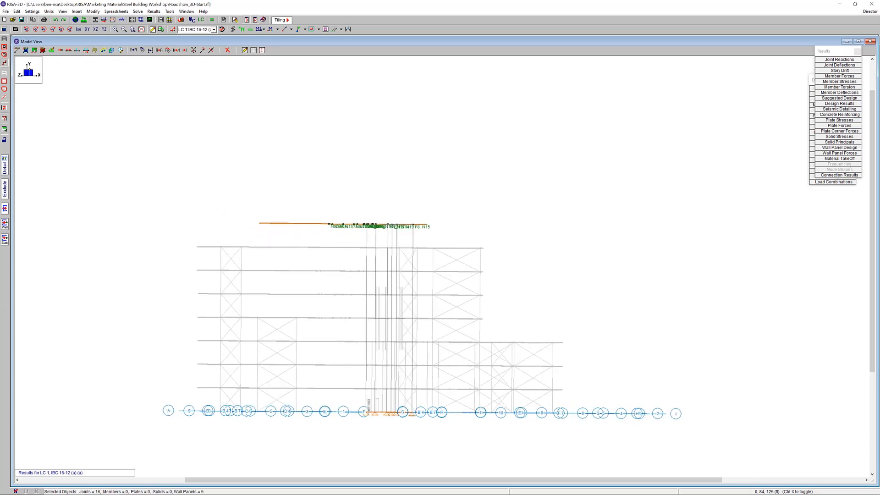
Lock the unselected part of the model and show the isolated shaft and uppermost diaphragm in isometric view
{"action": "left_click", "coordinate": [5, 140]}
{"action": "left_click", "coordinate": [79, 30]}
{"action": "scroll", "coordinate": [389, 243], "scroll_direction": "down", "scroll_amount": 2}
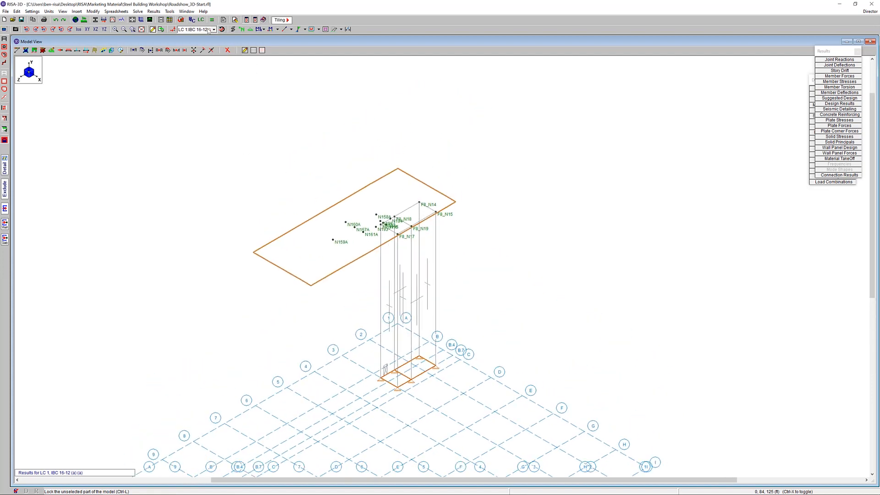
Turn the load display back on and switch it from load combinations to the DL - Dead Load category
{"action": "left_click", "coordinate": [172, 29]}
{"action": "scroll", "coordinate": [369, 163], "scroll_direction": "up", "scroll_amount": 3}
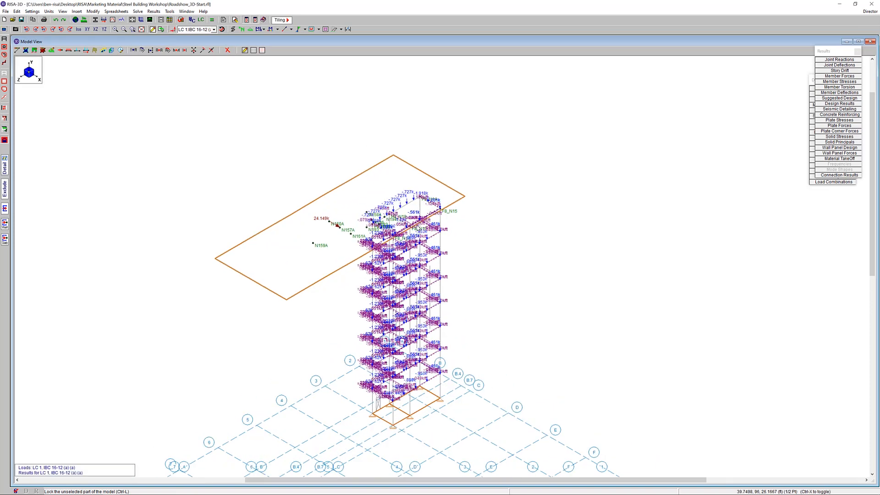
{"action": "left_click", "coordinate": [214, 30]}
{"action": "scroll", "coordinate": [222, 86], "scroll_direction": "down", "scroll_amount": 8}
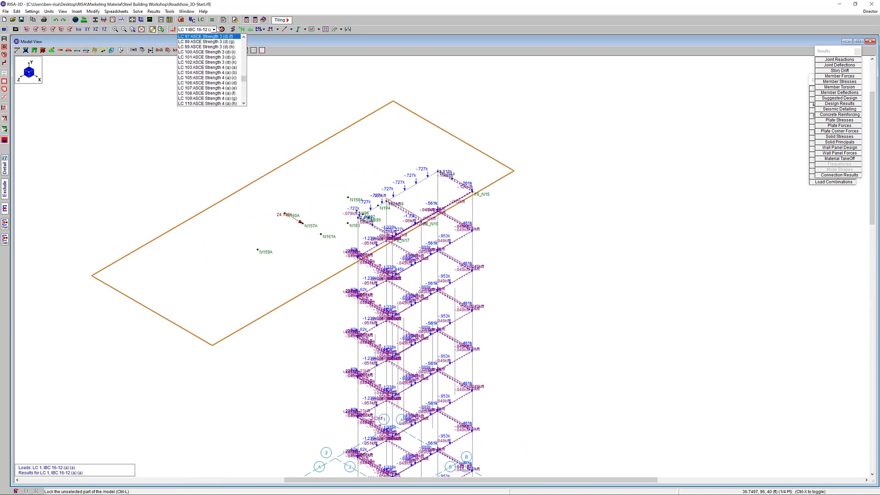
{"action": "left_click", "coordinate": [221, 30]}
{"action": "left_click", "coordinate": [222, 29]}
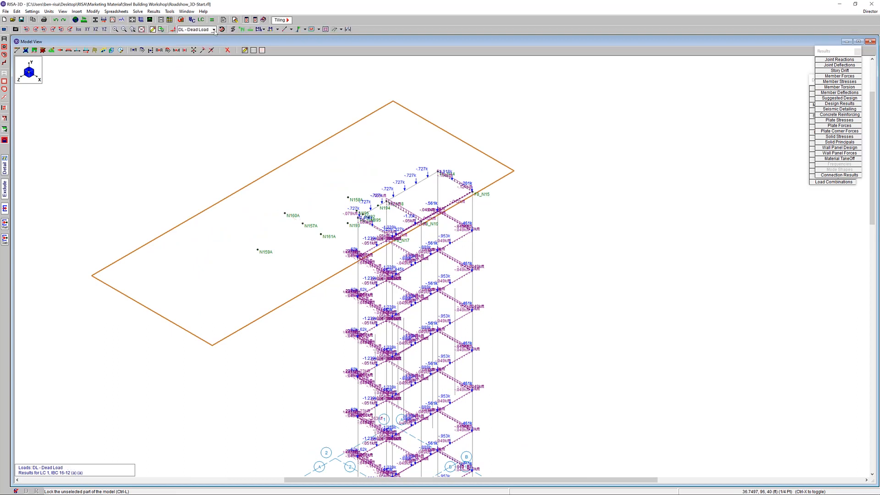
Display the WLX - Wind Load X category on the isolated part of the model
{"action": "left_click", "coordinate": [214, 30]}
{"action": "scroll", "coordinate": [224, 73], "scroll_direction": "down", "scroll_amount": 6}
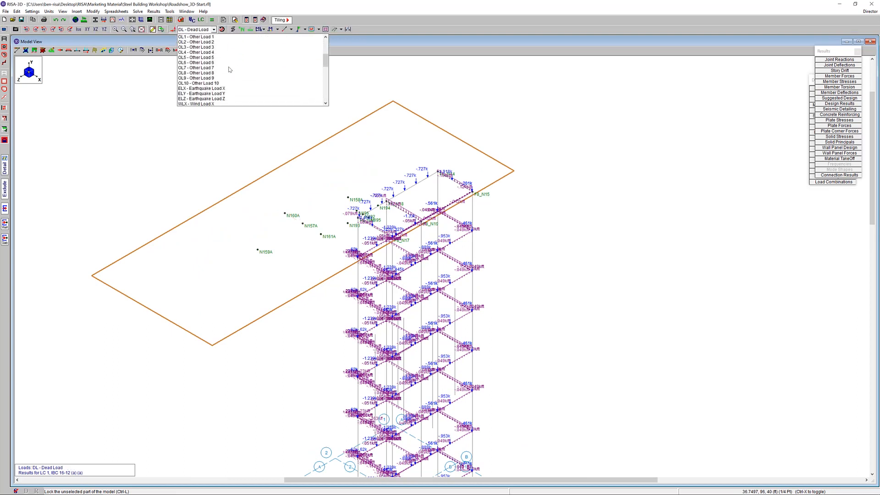
{"action": "left_click", "coordinate": [219, 88]}
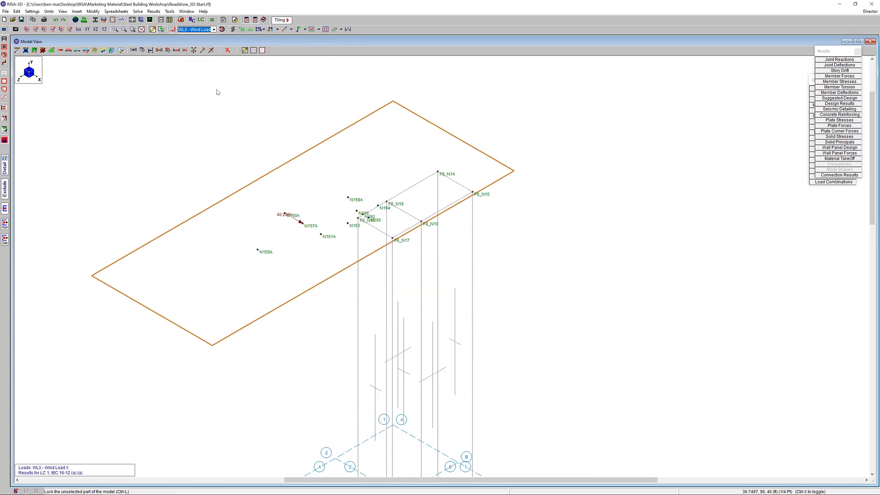
Switch the load display from categories to basic load cases and show BLC 32, BLC 8 Transient Area Loads
{"action": "left_click", "coordinate": [214, 29]}
{"action": "scroll", "coordinate": [245, 60], "scroll_direction": "down", "scroll_amount": 5}
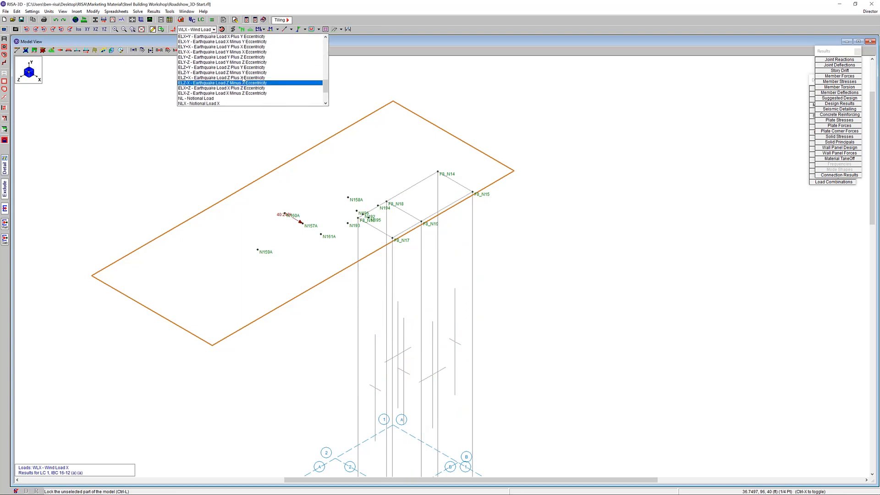
{"action": "scroll", "coordinate": [238, 89], "scroll_direction": "up", "scroll_amount": 6}
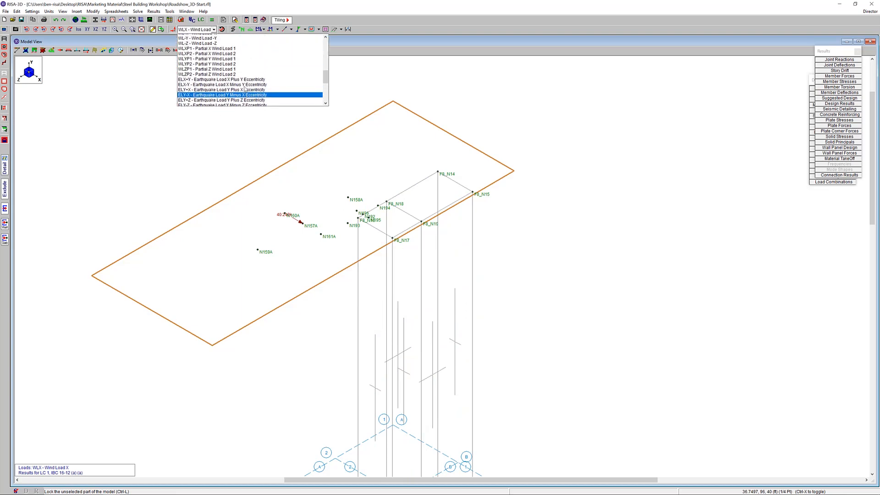
{"action": "scroll", "coordinate": [238, 88], "scroll_direction": "up", "scroll_amount": 2}
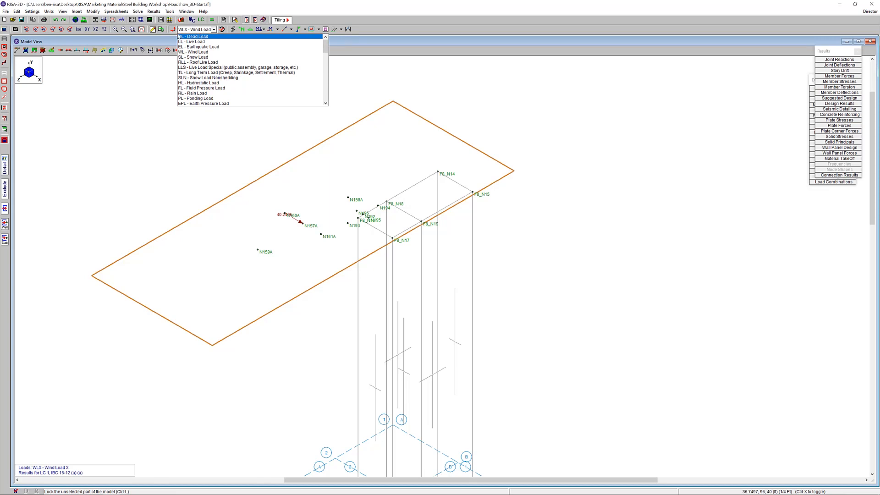
{"action": "left_click", "coordinate": [222, 29]}
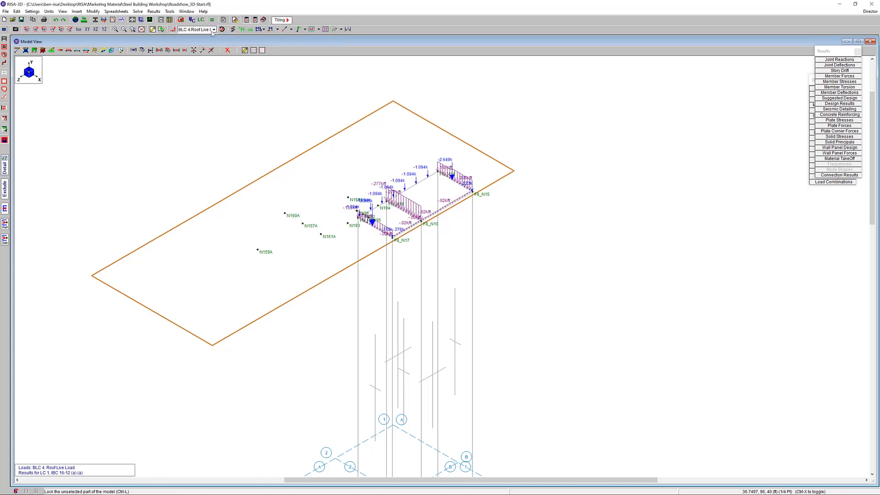
{"action": "left_click", "coordinate": [213, 30]}
{"action": "left_click_drag", "start_coordinate": [265, 53], "coordinate": [264, 79]}
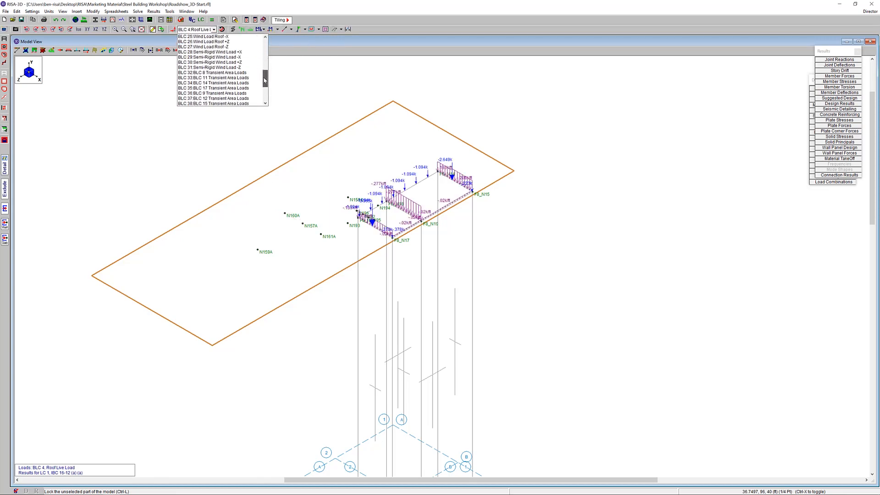
{"action": "left_click", "coordinate": [212, 72]}
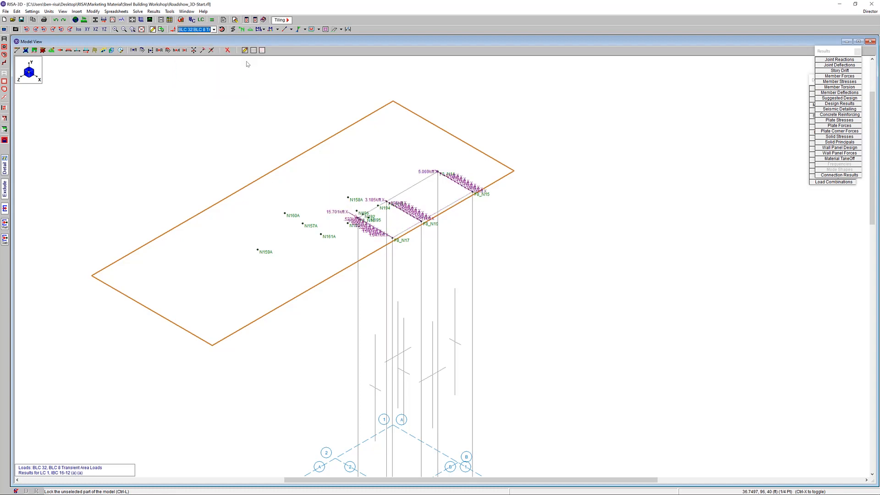
Check the basic load case list and display BLC 8, Wind Load X, on the isolated model
{"action": "left_click", "coordinate": [213, 29]}
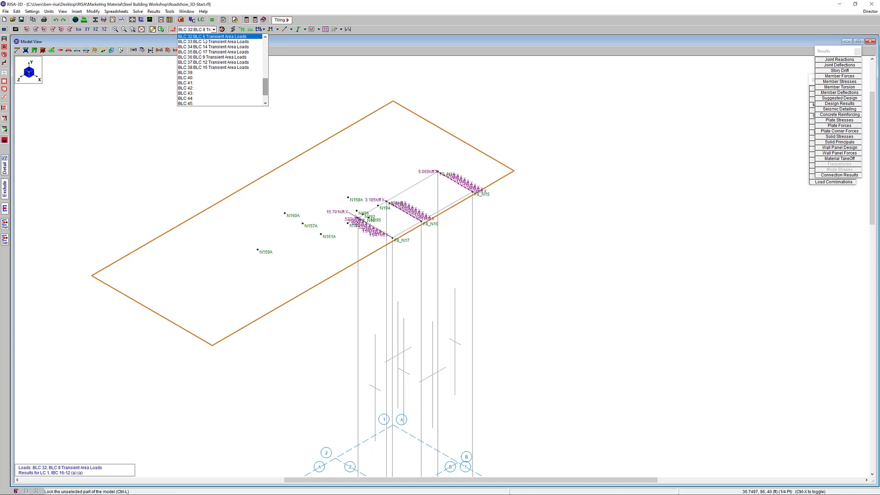
{"action": "scroll", "coordinate": [224, 68], "scroll_direction": "up", "scroll_amount": 7}
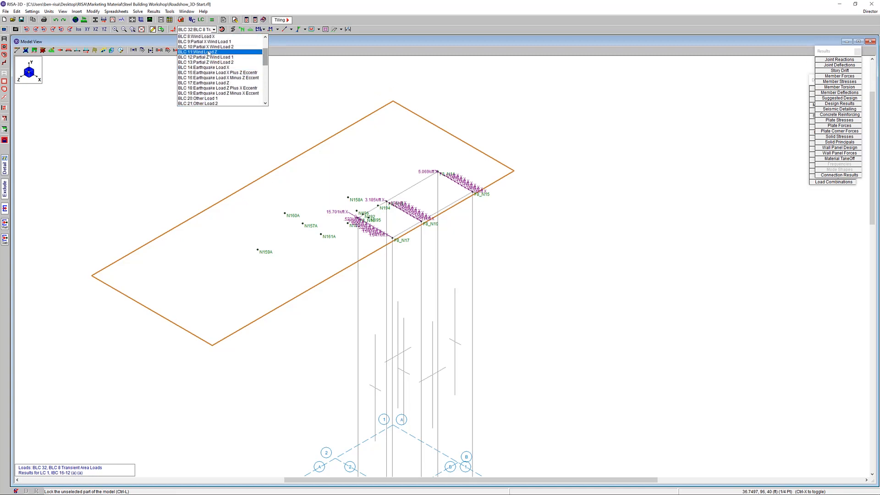
{"action": "scroll", "coordinate": [214, 46], "scroll_direction": "up", "scroll_amount": 2}
{"action": "scroll", "coordinate": [213, 44], "scroll_direction": "down", "scroll_amount": 6}
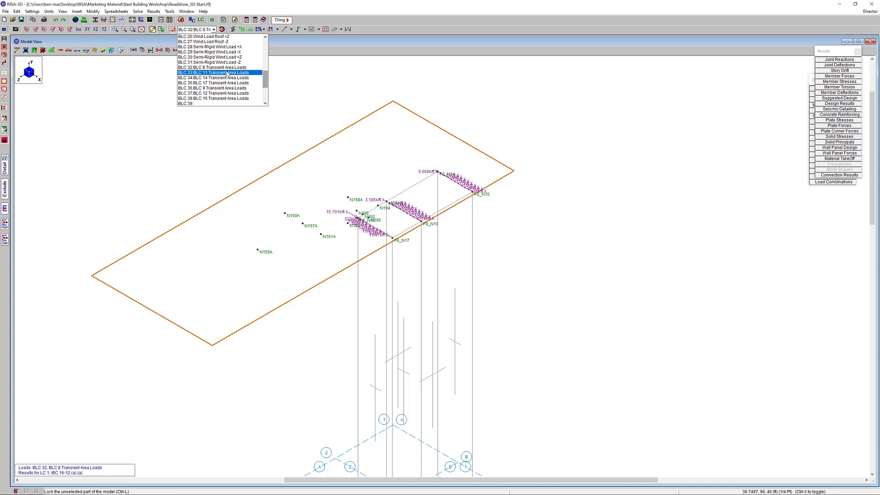
{"action": "scroll", "coordinate": [227, 73], "scroll_direction": "up", "scroll_amount": 6}
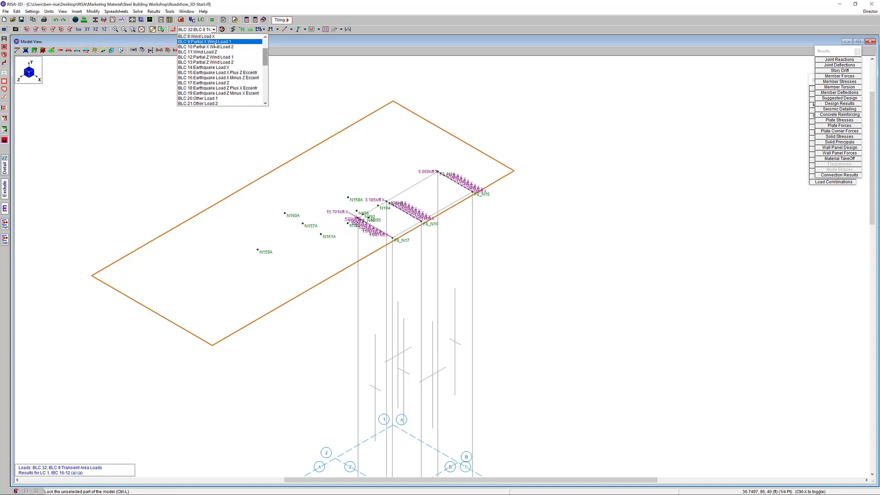
{"action": "left_click", "coordinate": [217, 41]}
Return the load display to BLC 32, BLC 8 Transient Area Loads, for comparison with the wind case
{"action": "left_click", "coordinate": [214, 29]}
{"action": "scroll", "coordinate": [217, 74], "scroll_direction": "down", "scroll_amount": 7}
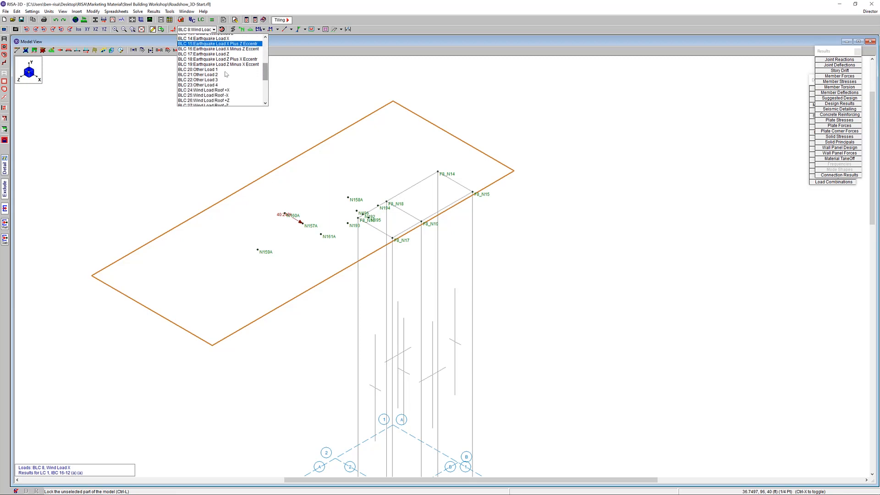
{"action": "left_click", "coordinate": [216, 83]}
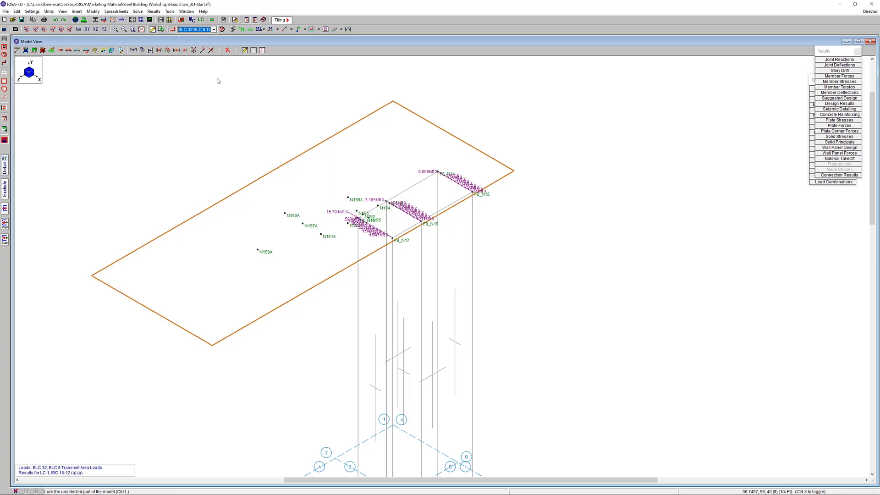
Turn off the load display and unlock the hidden parts so the full model is shown
{"action": "left_click", "coordinate": [173, 30]}
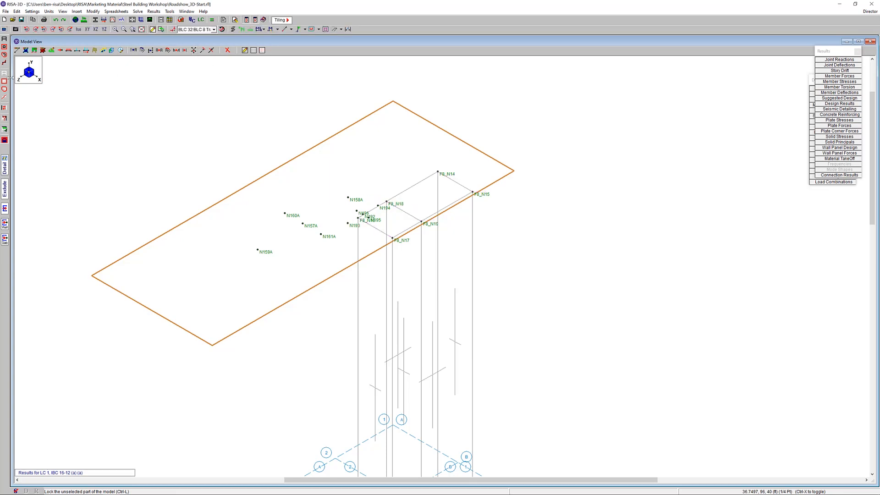
{"action": "left_click", "coordinate": [4, 140]}
{"action": "scroll", "coordinate": [372, 160], "scroll_direction": "down", "scroll_amount": 1}
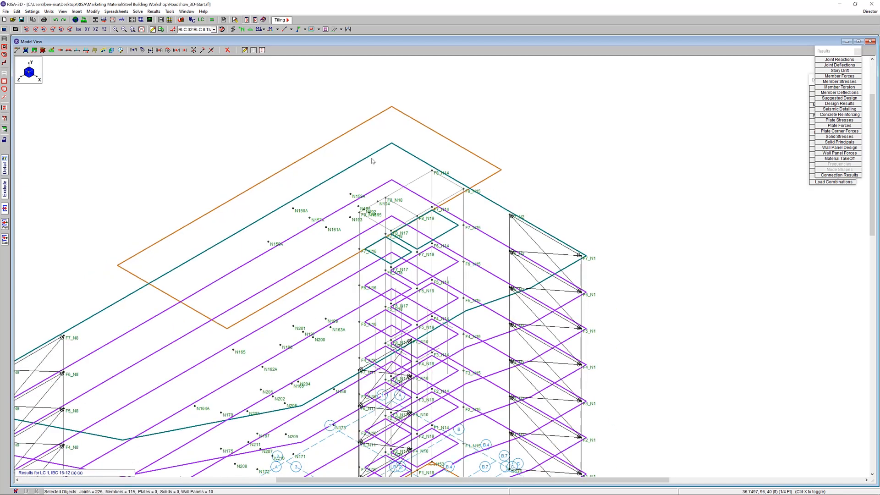
{"action": "scroll", "coordinate": [372, 160], "scroll_direction": "down", "scroll_amount": 2}
Hide the diaphragms and the joint labels in the model view
{"action": "left_click", "coordinate": [326, 29]}
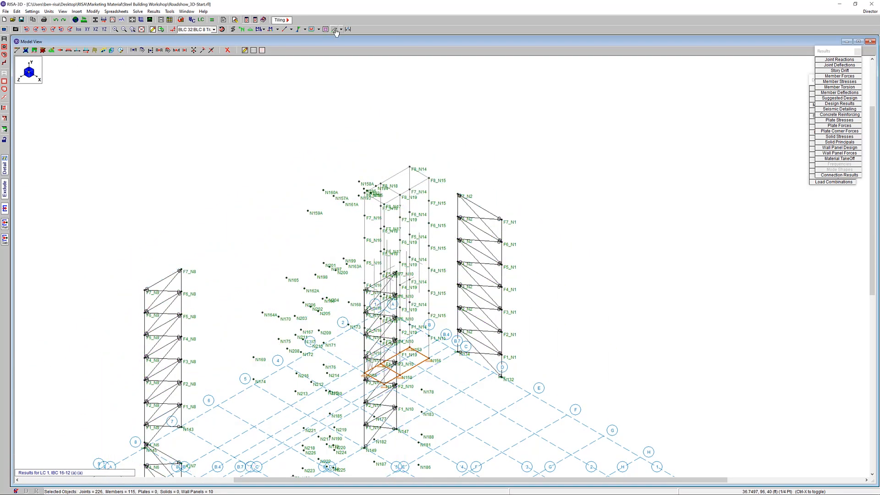
{"action": "left_click", "coordinate": [341, 30]}
{"action": "left_click", "coordinate": [242, 29]}
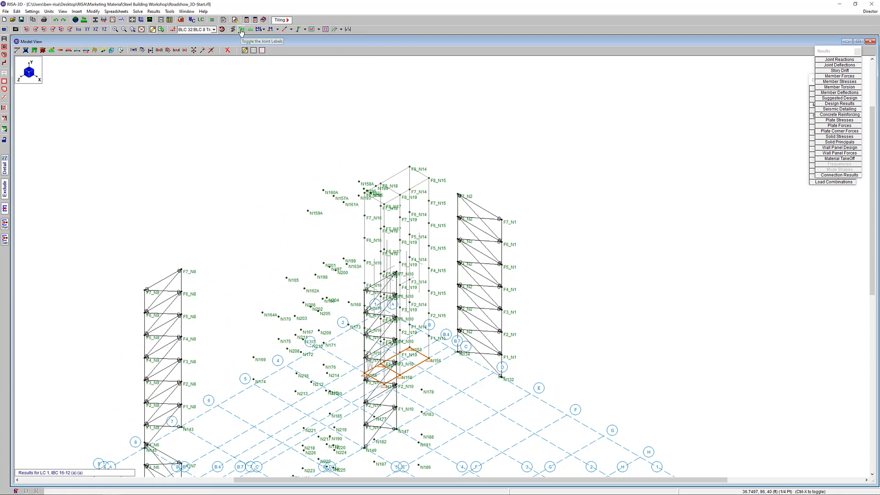
Display the deflected shape of the full lateral system with the undeflected shadow
{"action": "left_click", "coordinate": [341, 29]}
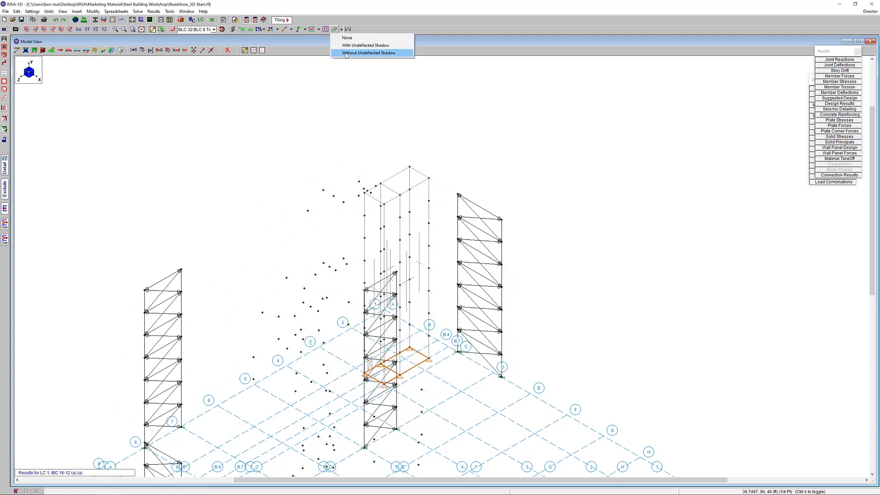
{"action": "left_click", "coordinate": [353, 45]}
{"action": "scroll", "coordinate": [428, 238], "scroll_direction": "down", "scroll_amount": 4}
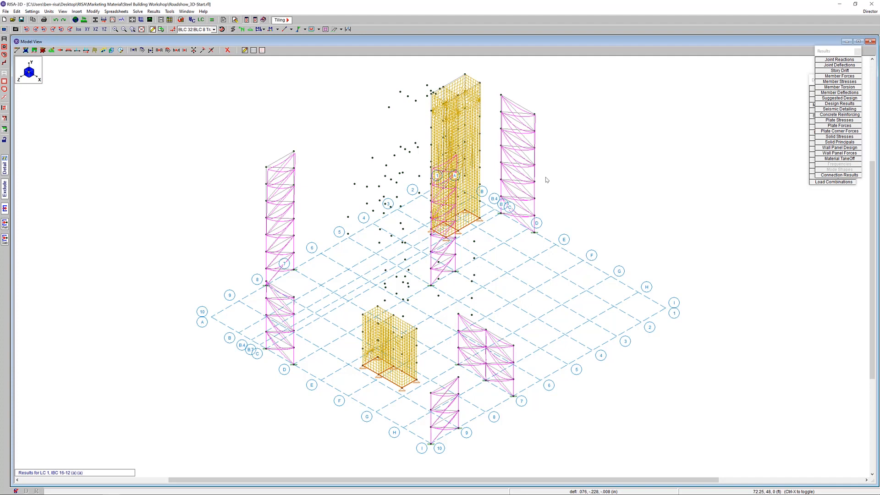
Open the joint deflection results and place the envelope displacements spreadsheet beside the model
{"action": "left_click_drag", "start_coordinate": [835, 51], "coordinate": [814, 199]}
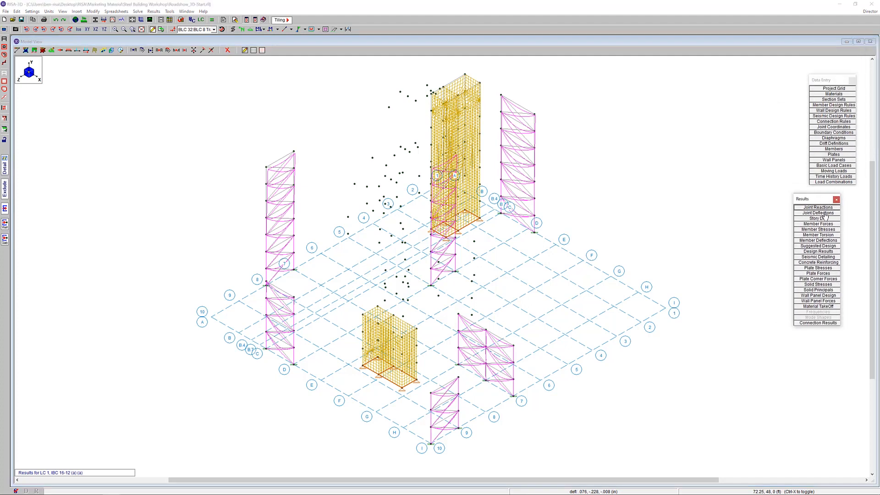
{"action": "left_click", "coordinate": [823, 213]}
{"action": "left_click_drag", "start_coordinate": [283, 167], "coordinate": [588, 99]}
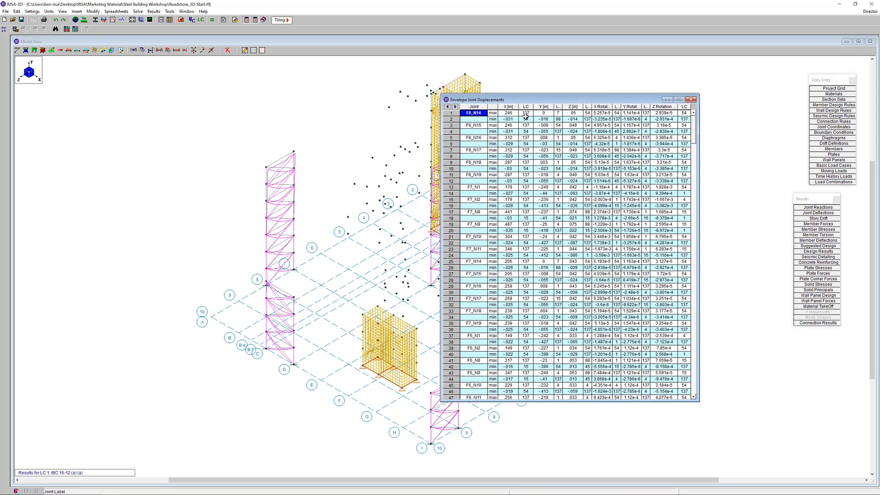
Sort the envelope joint displacements by X displacement from largest to smallest
{"action": "left_click", "coordinate": [514, 108]}
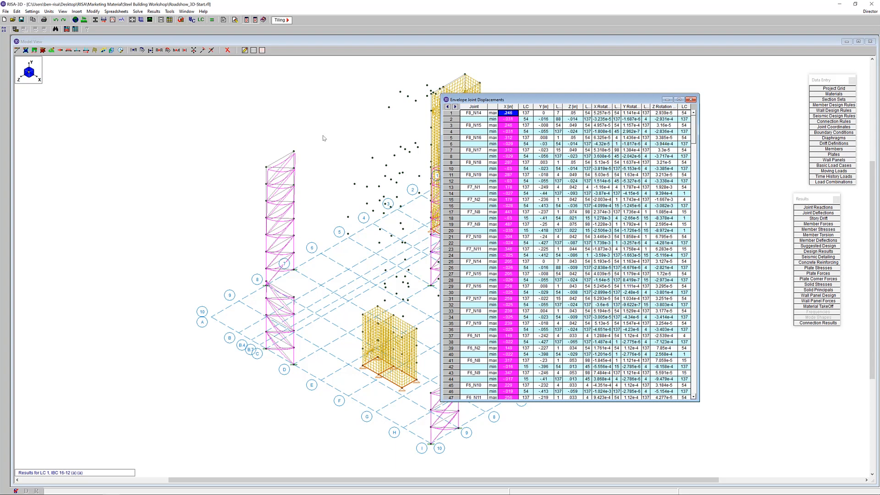
{"action": "right_click", "coordinate": [512, 112]}
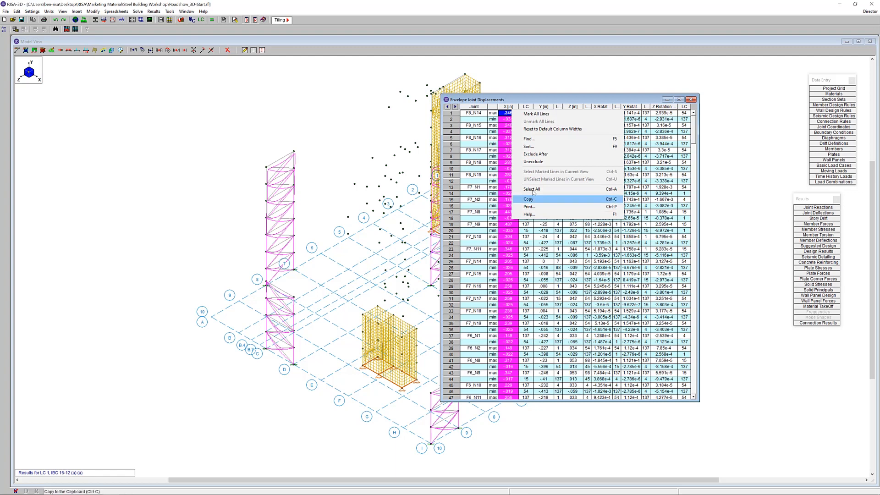
{"action": "left_click", "coordinate": [548, 147]}
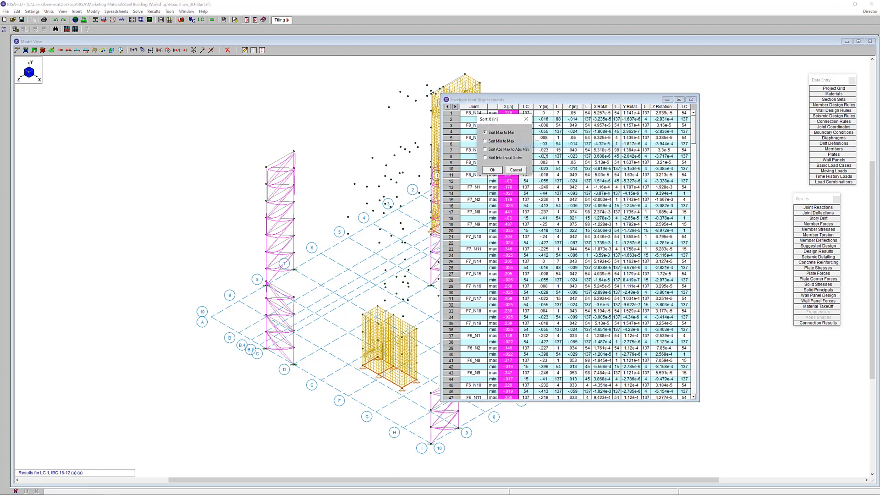
{"action": "left_click", "coordinate": [495, 169]}
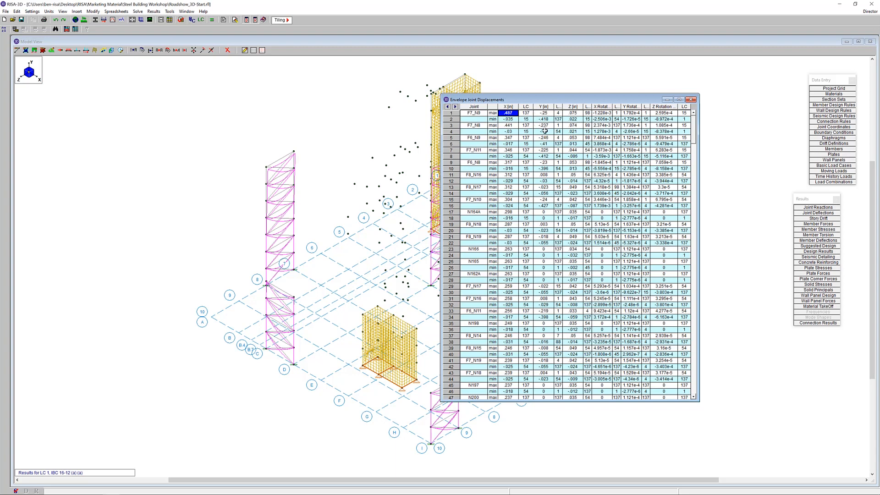
Sort the envelope joint displacements by Z displacement from absolute maximum to absolute minimum
{"action": "left_click", "coordinate": [548, 109]}
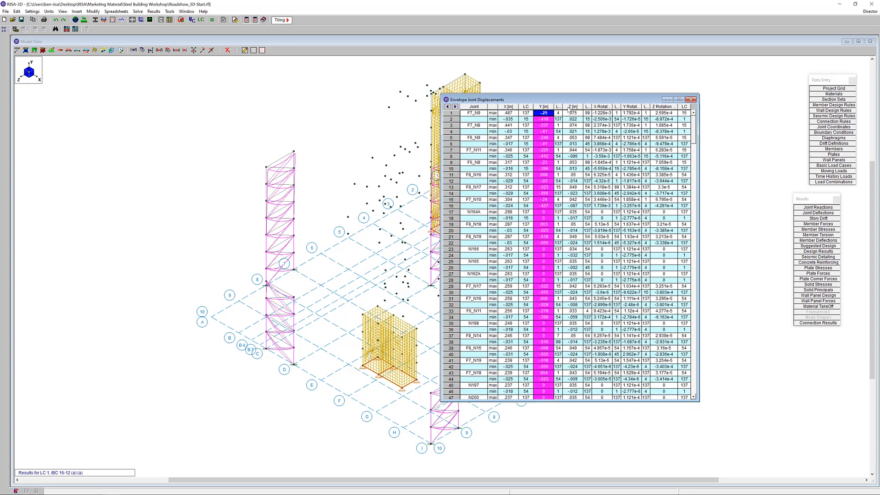
{"action": "right_click", "coordinate": [569, 109]}
{"action": "left_click", "coordinate": [583, 146]}
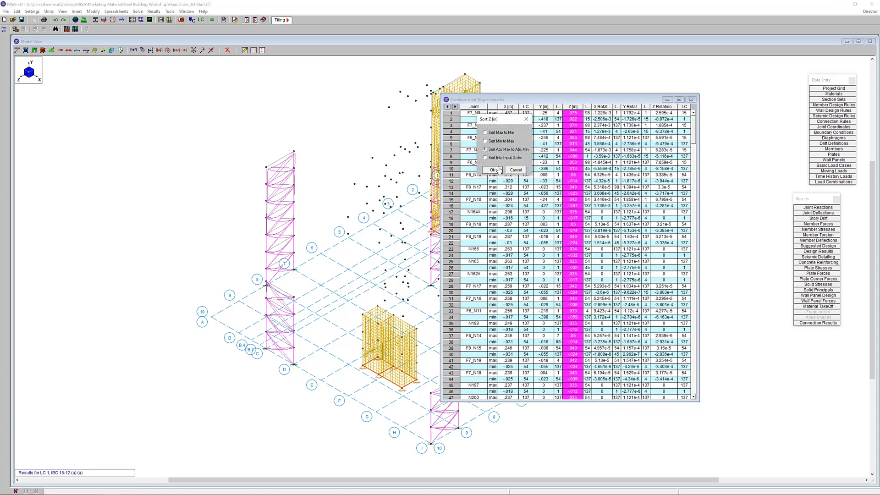
{"action": "left_click", "coordinate": [493, 170]}
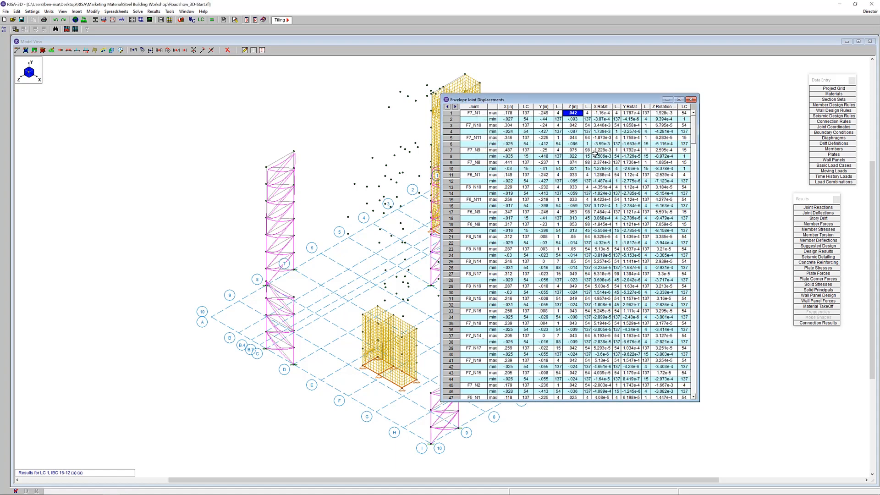
Close the joint displacements spreadsheet and set the deflected shape display to None
{"action": "right_click", "coordinate": [583, 109]}
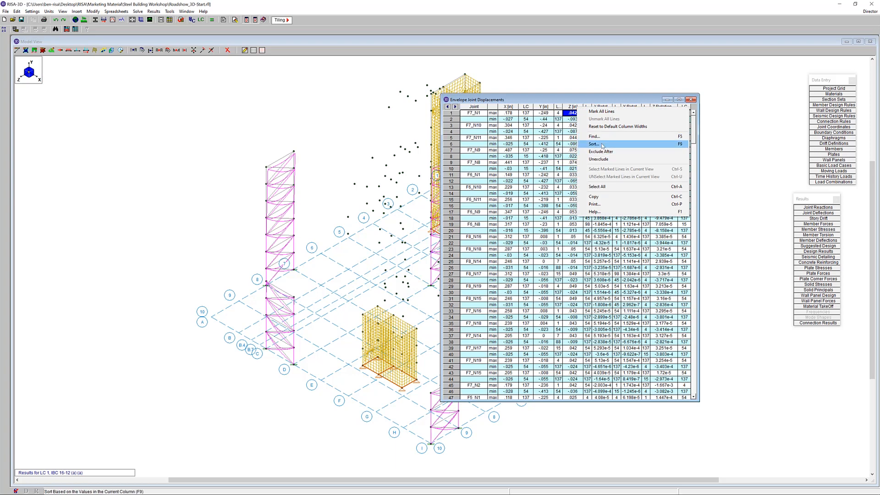
{"action": "left_click", "coordinate": [600, 101]}
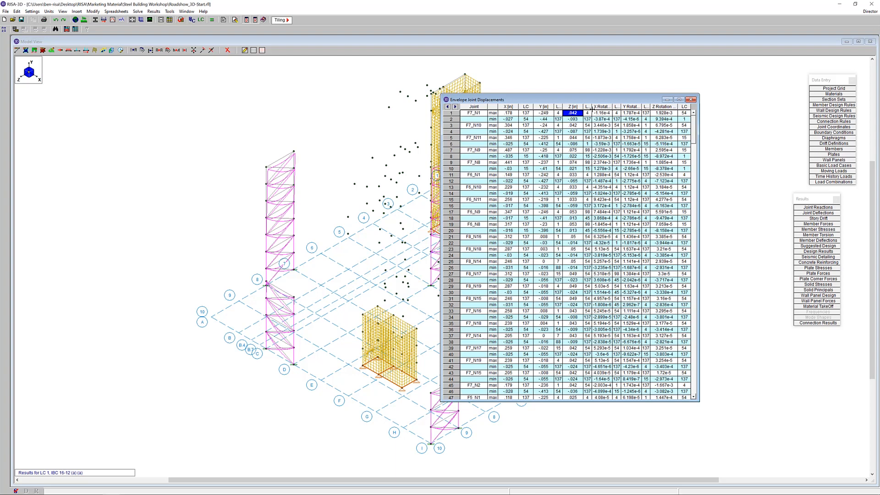
{"action": "left_click", "coordinate": [691, 99]}
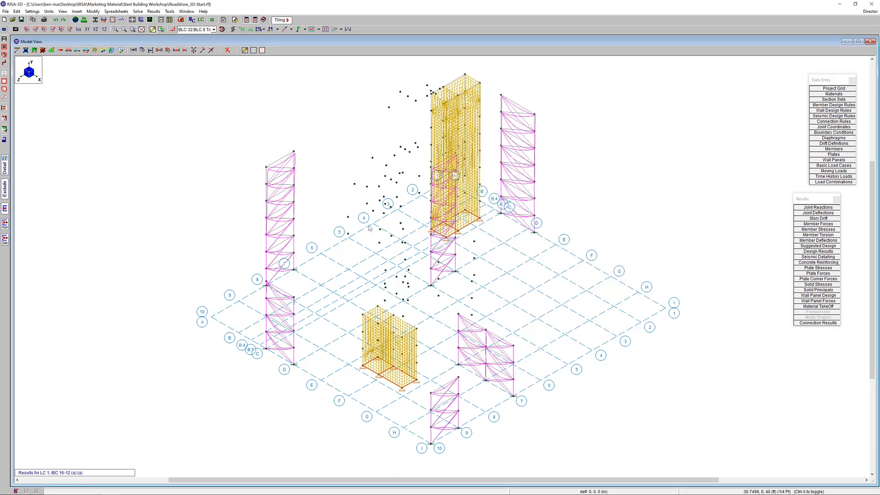
{"action": "left_click", "coordinate": [341, 30]}
{"action": "left_click", "coordinate": [347, 38]}
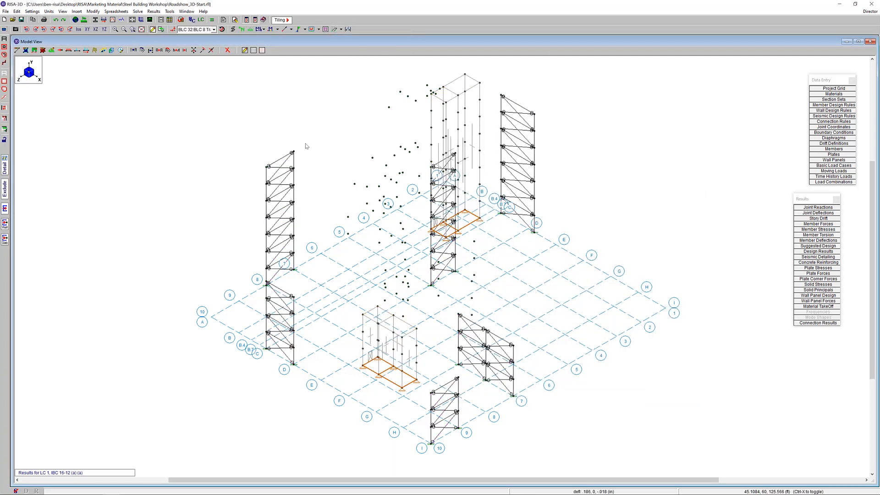
Turn off the display of joints, member labels and member end releases in the model view
{"action": "left_click", "coordinate": [232, 29]}
{"action": "left_click", "coordinate": [262, 30]}
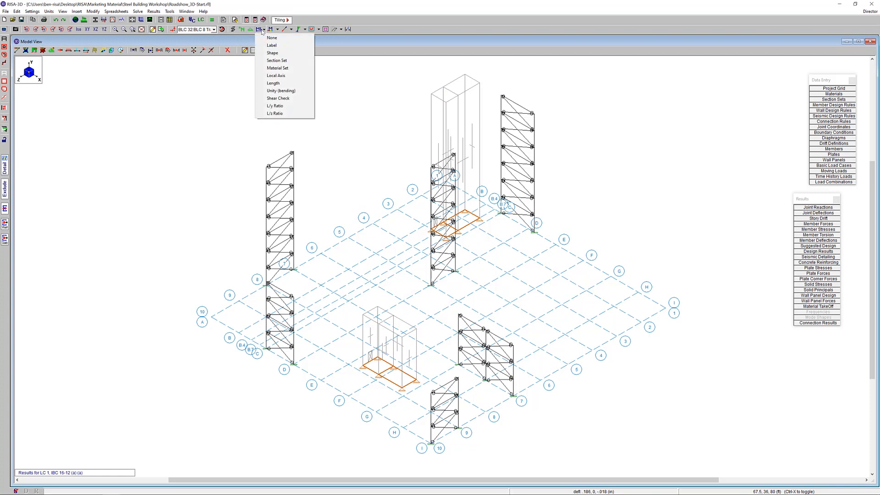
{"action": "left_click", "coordinate": [272, 38]}
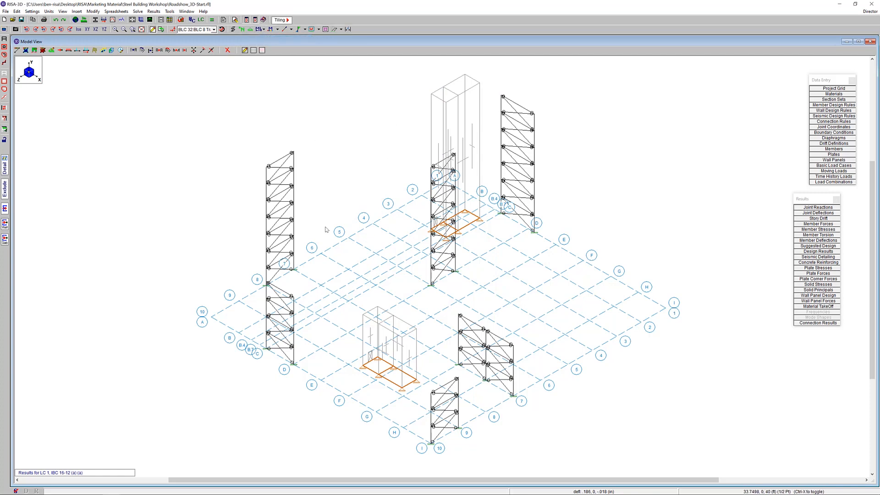
{"action": "left_click", "coordinate": [292, 29]}
{"action": "left_click", "coordinate": [297, 38]}
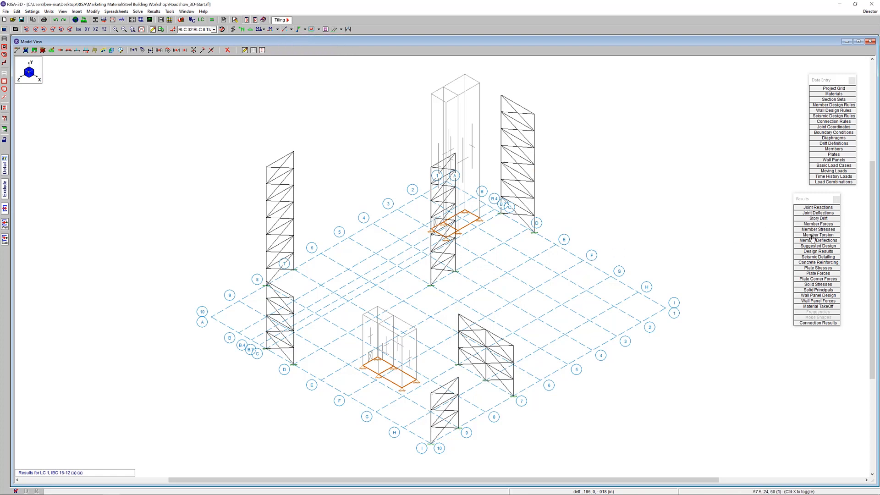
Open the design results with the hot rolled steel ASD code checks and reposition the spreadsheet over the model
{"action": "left_click", "coordinate": [819, 252]}
{"action": "left_click_drag", "start_coordinate": [317, 174], "coordinate": [408, 115]}
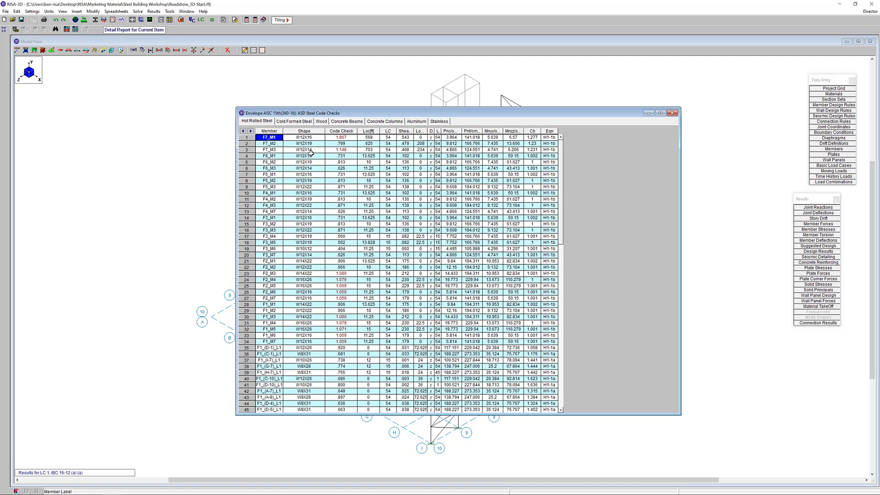
Sort the hot rolled steel code checks from absolute maximum to absolute minimum and move the spreadsheet to uncover the model
{"action": "left_click", "coordinate": [341, 131]}
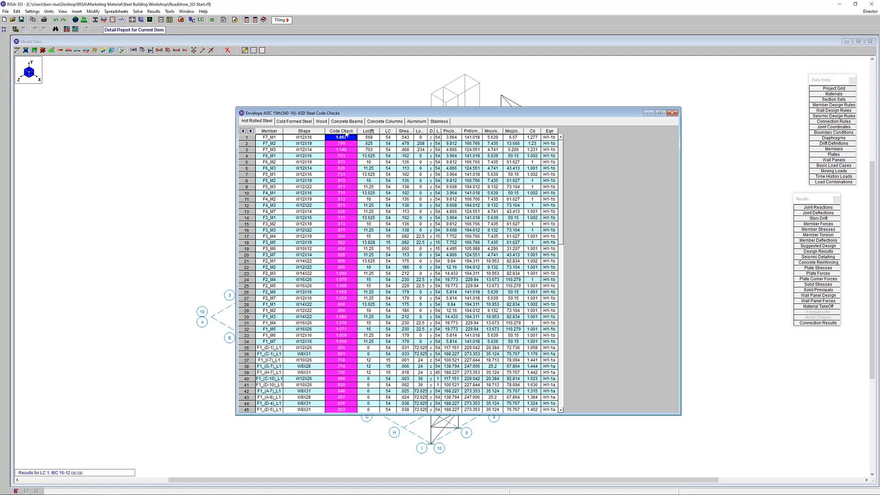
{"action": "right_click", "coordinate": [347, 134]}
{"action": "left_click", "coordinate": [371, 179]}
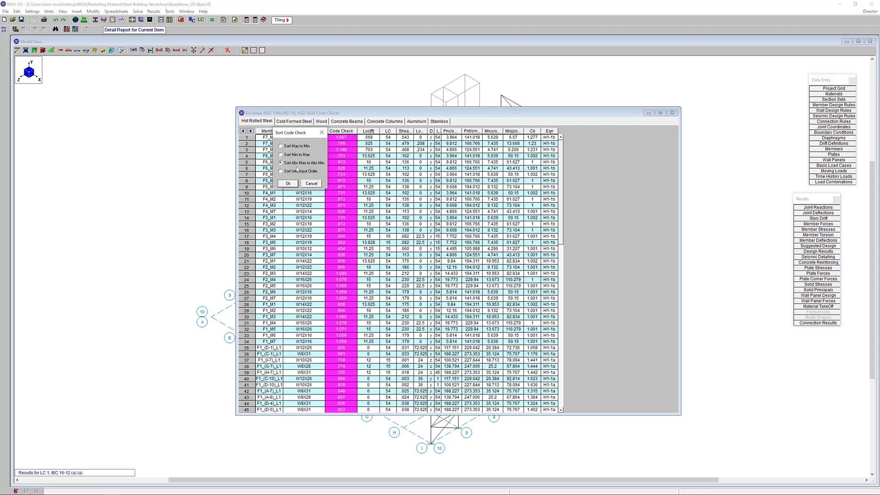
{"action": "left_click", "coordinate": [293, 185]}
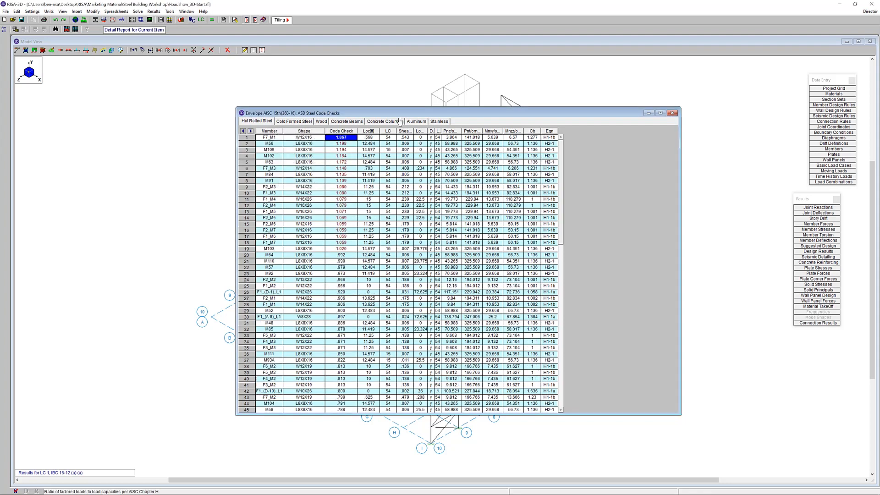
{"action": "left_click_drag", "start_coordinate": [412, 115], "coordinate": [507, 147]}
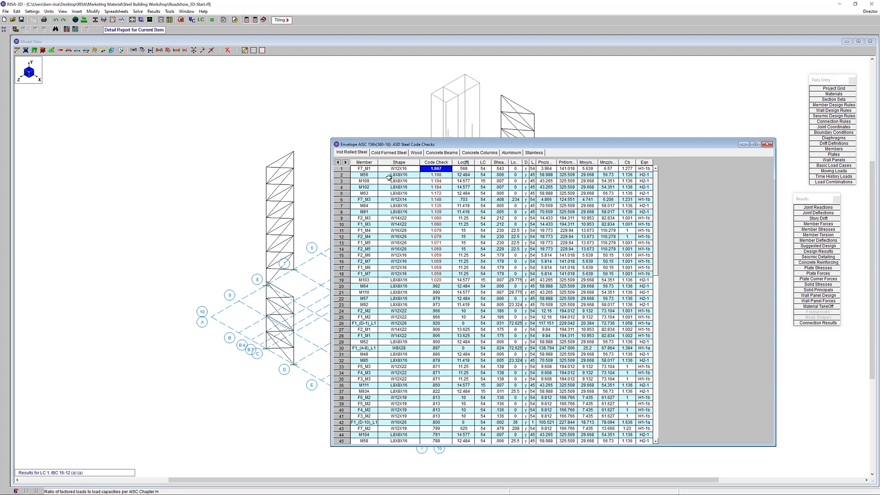
Open the detail report for brace M56 from the code check results, then reposition and enlarge the report window
{"action": "left_click", "coordinate": [343, 176]}
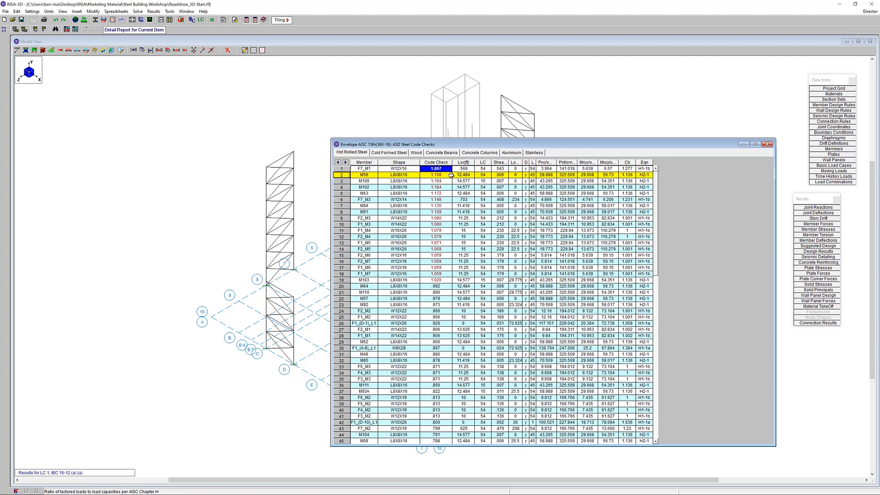
{"action": "key", "text": "Left"}
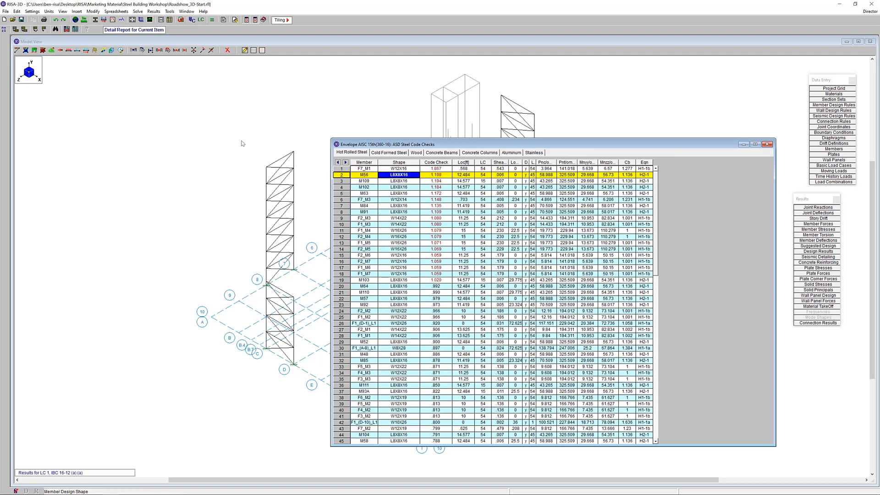
{"action": "left_click", "coordinate": [136, 32]}
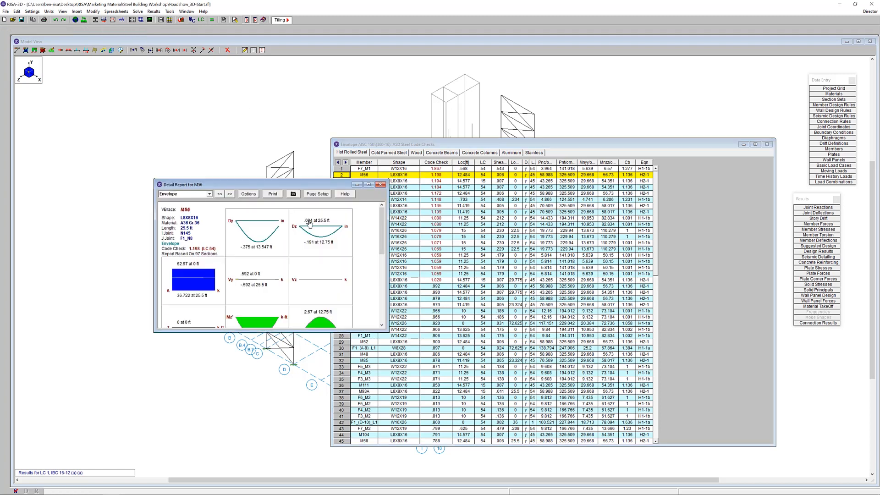
{"action": "left_click_drag", "start_coordinate": [290, 182], "coordinate": [196, 103]}
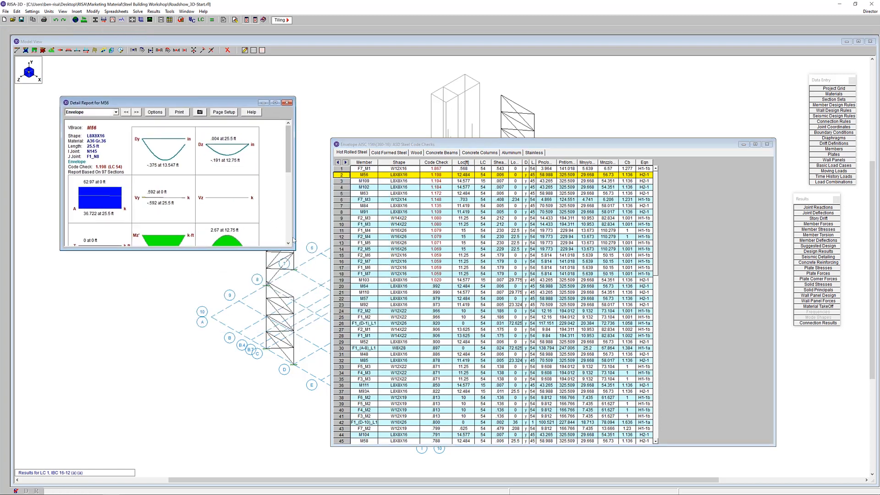
{"action": "left_click_drag", "start_coordinate": [296, 251], "coordinate": [347, 352]}
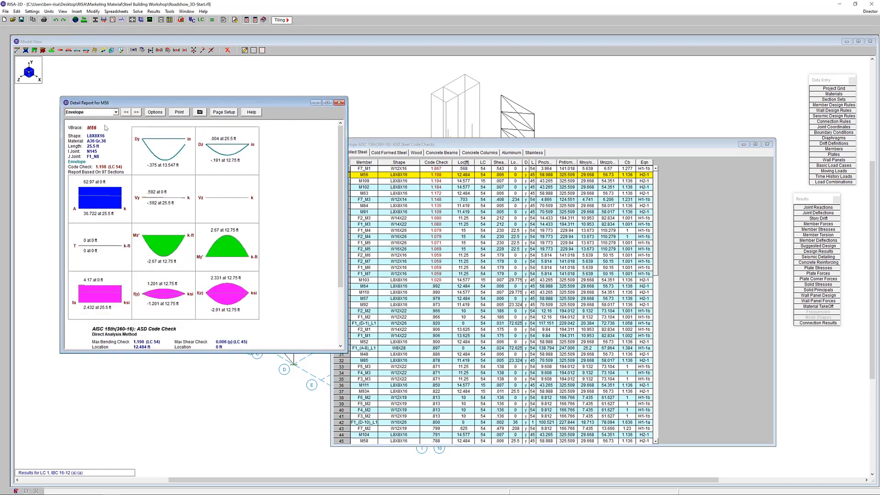
Review the load combination choices and ASD code check details in M56's report, then close the report and the code check spreadsheet
{"action": "left_click", "coordinate": [99, 113]}
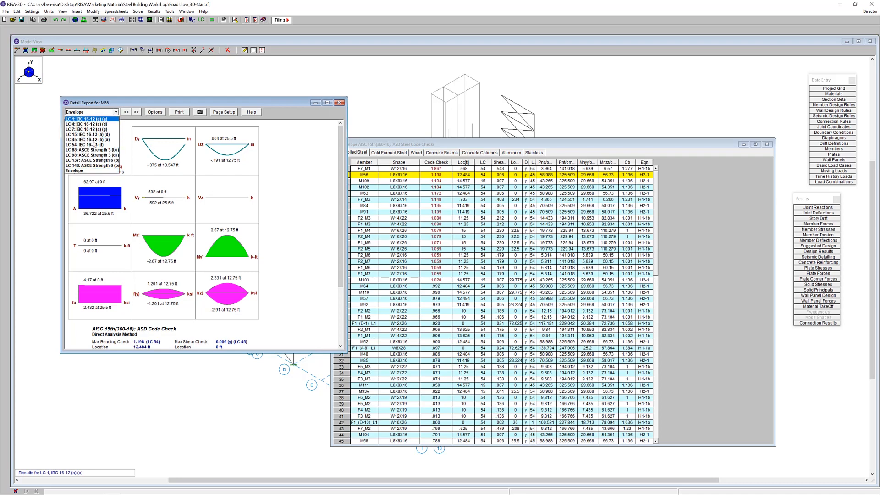
{"action": "left_click", "coordinate": [95, 114]}
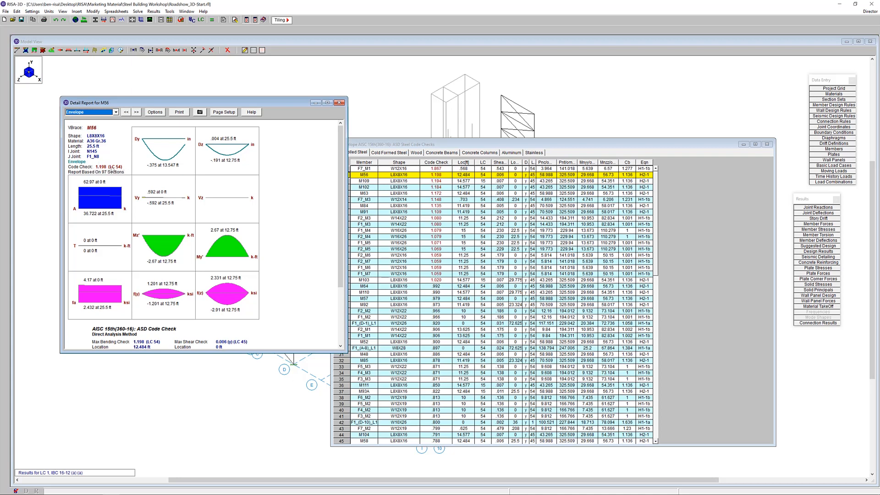
{"action": "scroll", "coordinate": [345, 165], "scroll_direction": "down", "scroll_amount": 1}
{"action": "scroll", "coordinate": [345, 166], "scroll_direction": "down", "scroll_amount": 4}
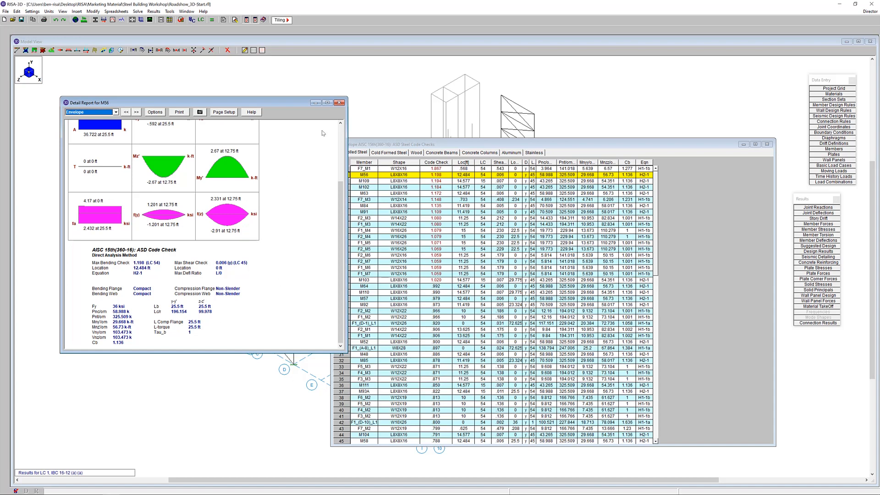
{"action": "left_click", "coordinate": [340, 103]}
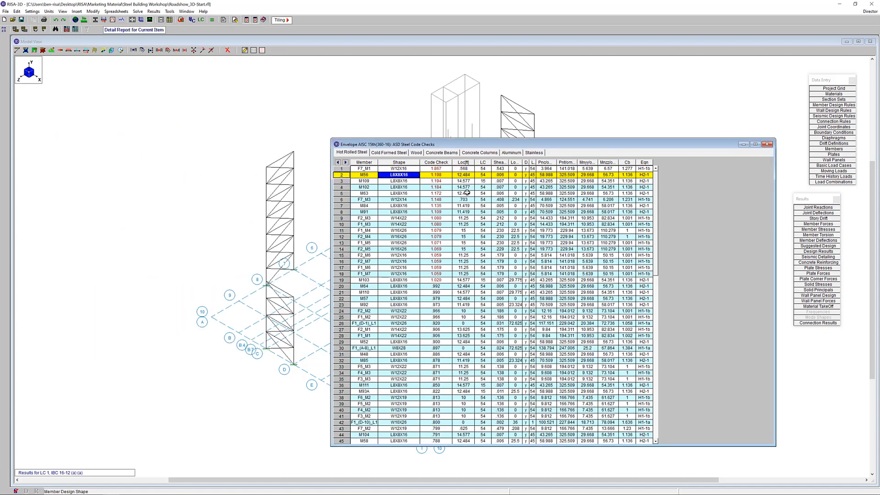
{"action": "left_click_drag", "start_coordinate": [444, 145], "coordinate": [284, 131]}
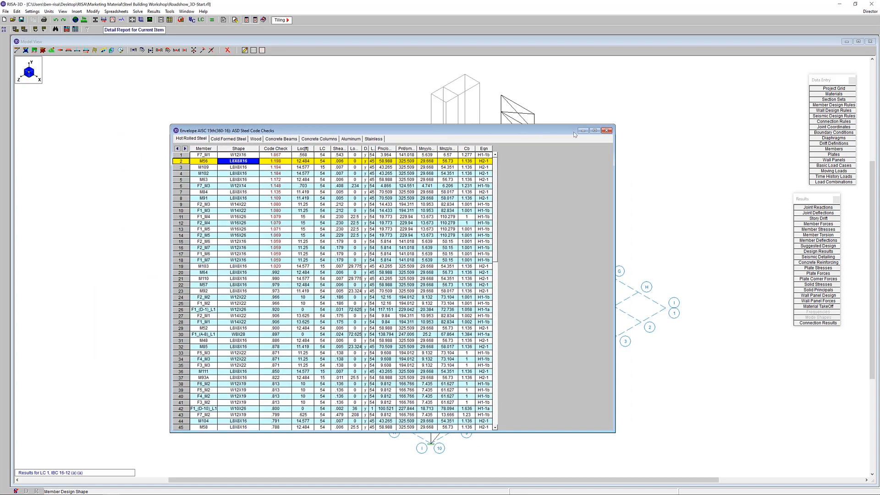
{"action": "left_click", "coordinate": [608, 130]}
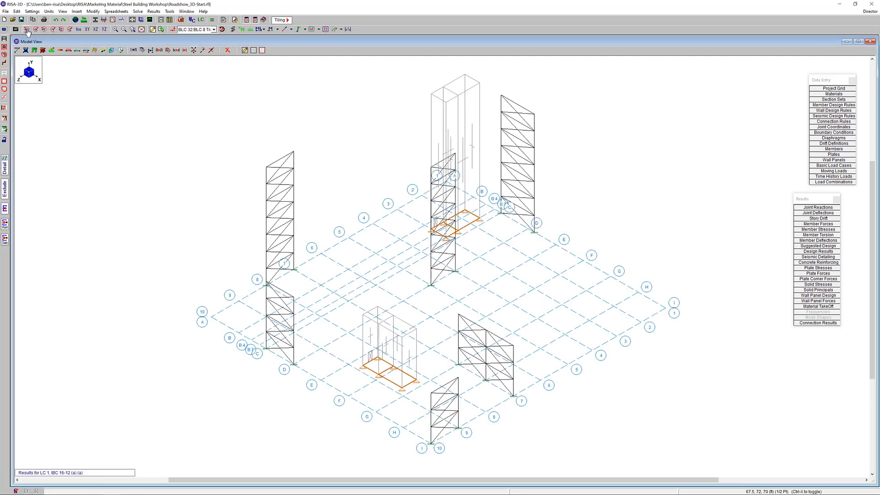
Set the model display to draw members color coded by unity check
{"action": "left_click", "coordinate": [4, 29]}
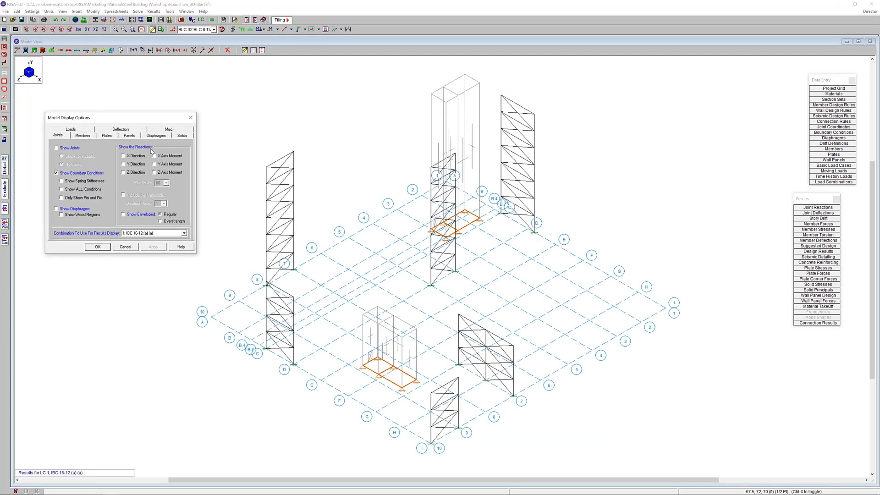
{"action": "left_click", "coordinate": [83, 135]}
{"action": "left_click", "coordinate": [103, 157]}
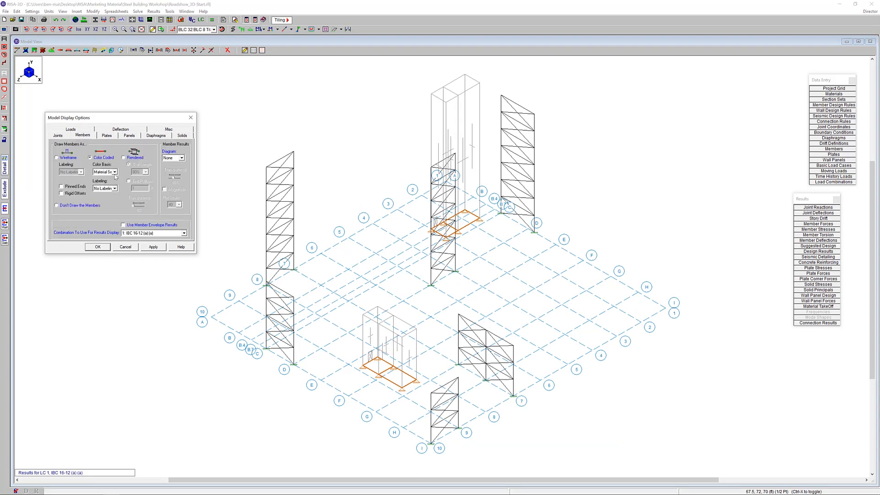
{"action": "left_click", "coordinate": [115, 172]}
{"action": "left_click", "coordinate": [106, 187]}
{"action": "left_click", "coordinate": [152, 248]}
Label the members with their unity check values and move the Data Entry toolbar clear of the color legend
{"action": "left_click", "coordinate": [115, 188]}
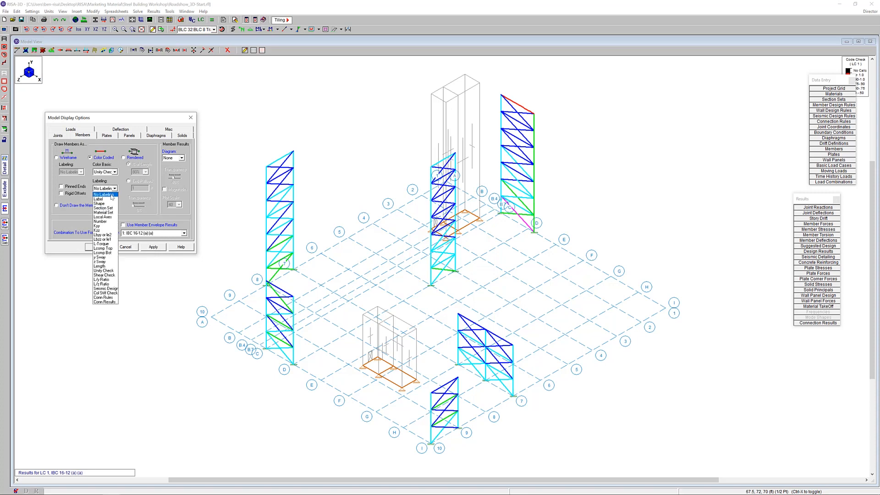
{"action": "left_click", "coordinate": [105, 271]}
{"action": "left_click", "coordinate": [153, 247]}
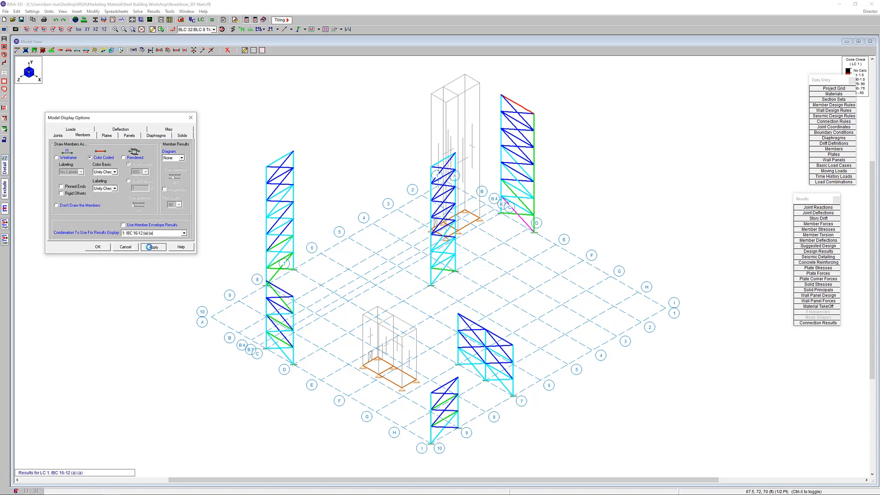
{"action": "left_click", "coordinate": [97, 247]}
{"action": "left_click_drag", "start_coordinate": [823, 81], "coordinate": [745, 199]}
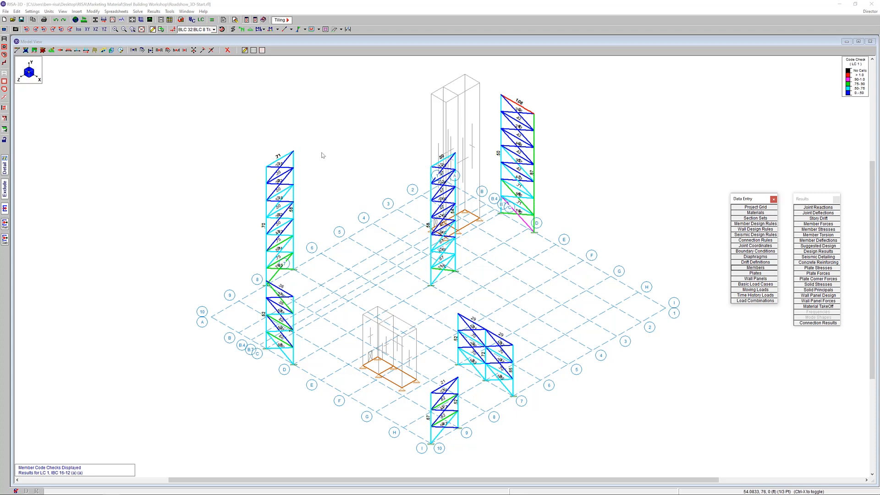
Display the members' code checks using member envelope results and bring the braced frames into closer view
{"action": "left_click", "coordinate": [25, 51]}
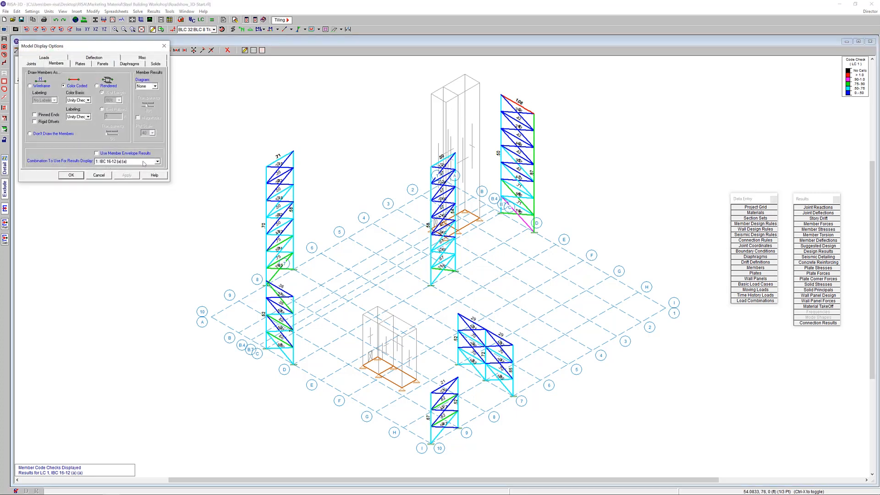
{"action": "left_click", "coordinate": [96, 153]}
{"action": "left_click", "coordinate": [128, 176]}
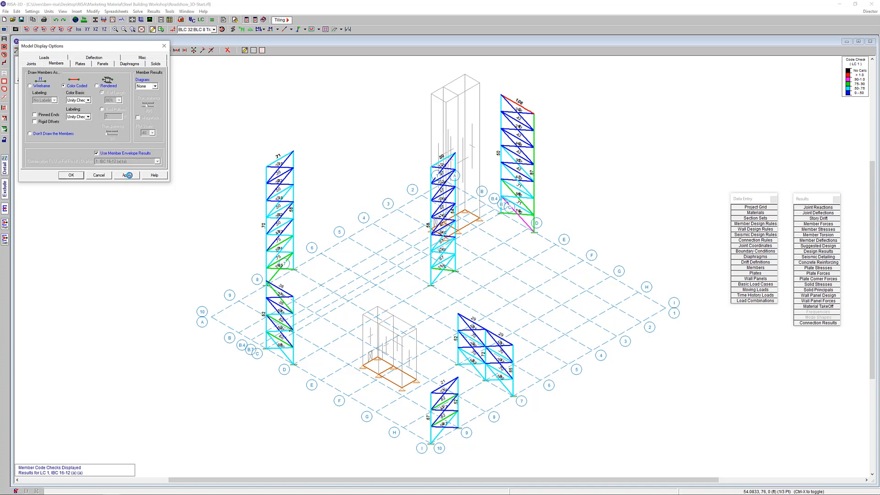
{"action": "left_click", "coordinate": [71, 175]}
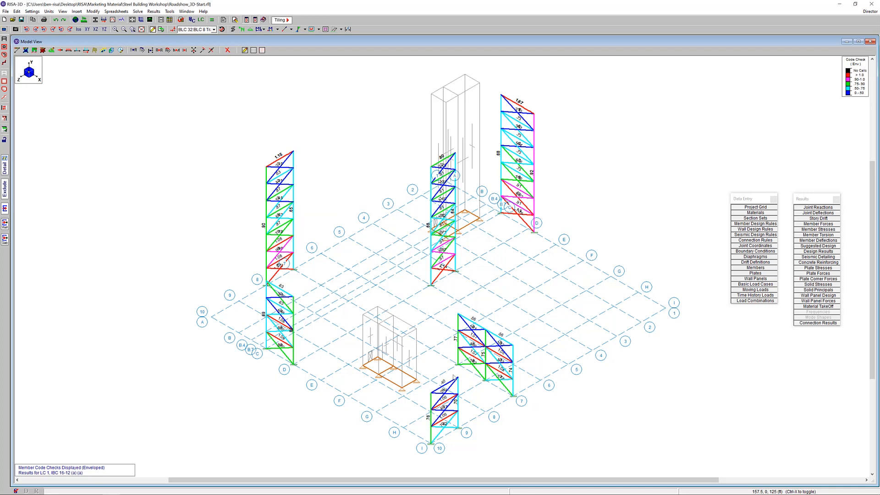
{"action": "scroll", "coordinate": [433, 351], "scroll_direction": "up", "scroll_amount": 1}
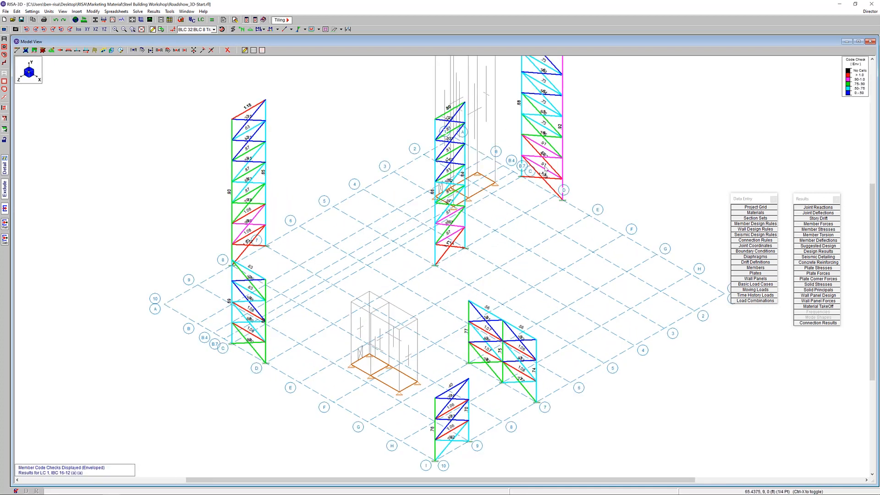
{"action": "middle_click_drag", "start_coordinate": [532, 230], "coordinate": [471, 249]}
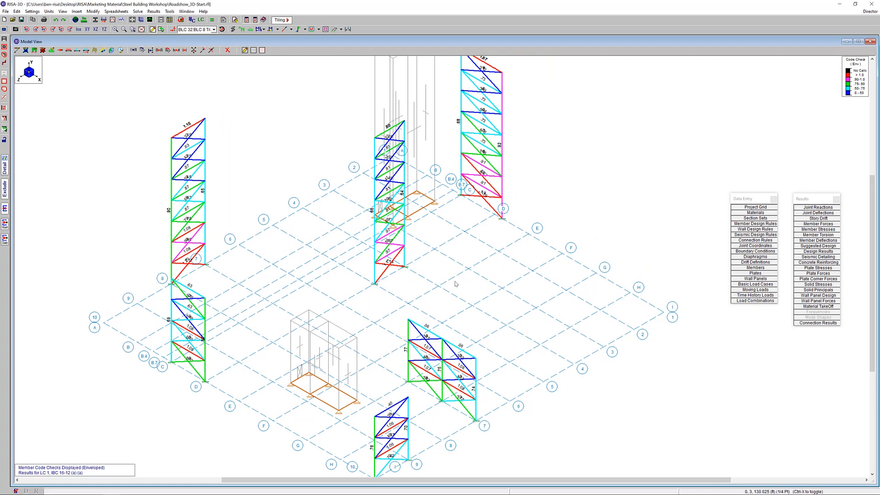
Open the suggested design results for the members and reposition the spreadsheet over the middle of the model
{"action": "left_click", "coordinate": [830, 246]}
{"action": "left_click_drag", "start_coordinate": [222, 46], "coordinate": [424, 212]}
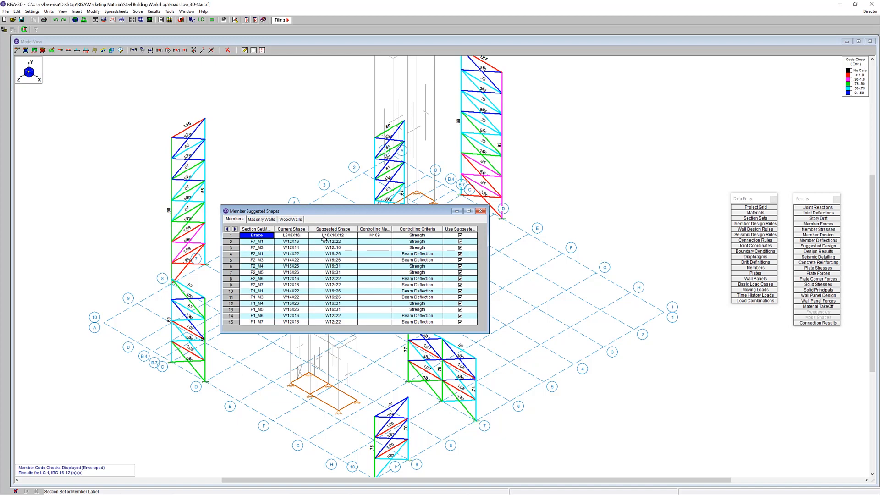
Close the suggested shapes and review the envelope joint reactions sorted by Z reaction
{"action": "left_click", "coordinate": [480, 211]}
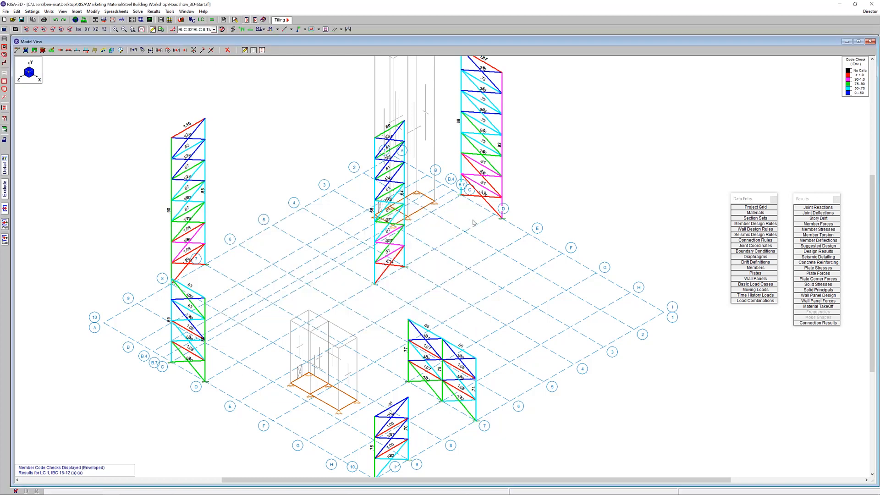
{"action": "left_click", "coordinate": [825, 207]}
{"action": "left_click_drag", "start_coordinate": [183, 51], "coordinate": [602, 159]}
{"action": "left_click", "coordinate": [573, 171]}
{"action": "right_click", "coordinate": [571, 172]}
{"action": "left_click", "coordinate": [602, 216]}
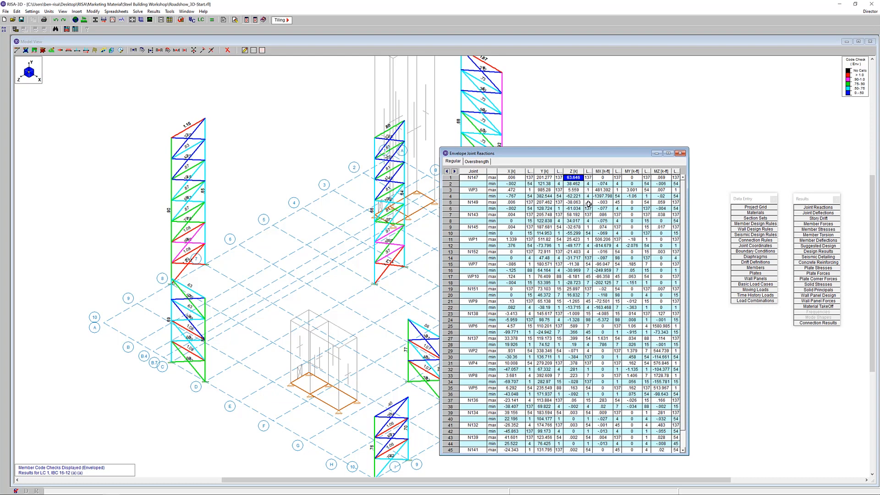
{"action": "left_click", "coordinate": [680, 153]}
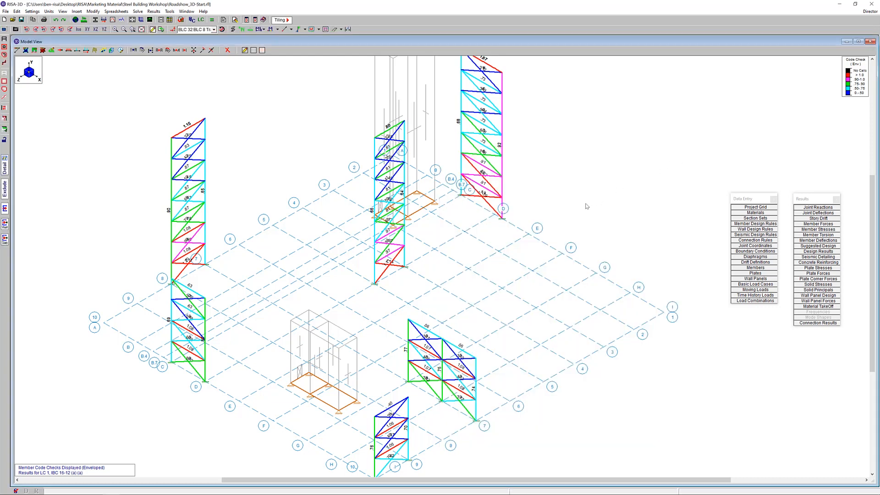
Review the seismic design rules for columns, beams and braces, including the OCBF brace overstrength option
{"action": "scroll", "coordinate": [587, 206], "scroll_direction": "down", "scroll_amount": 2}
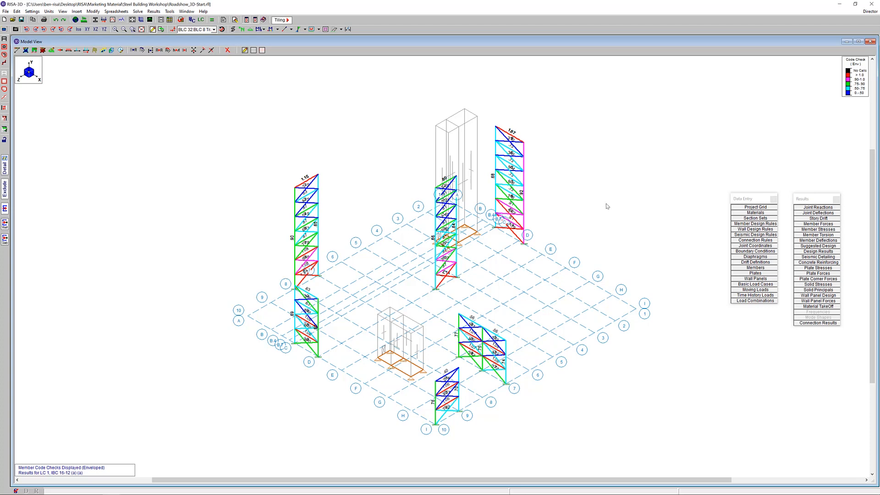
{"action": "left_click", "coordinate": [764, 235]}
{"action": "left_click_drag", "start_coordinate": [127, 63], "coordinate": [203, 169]}
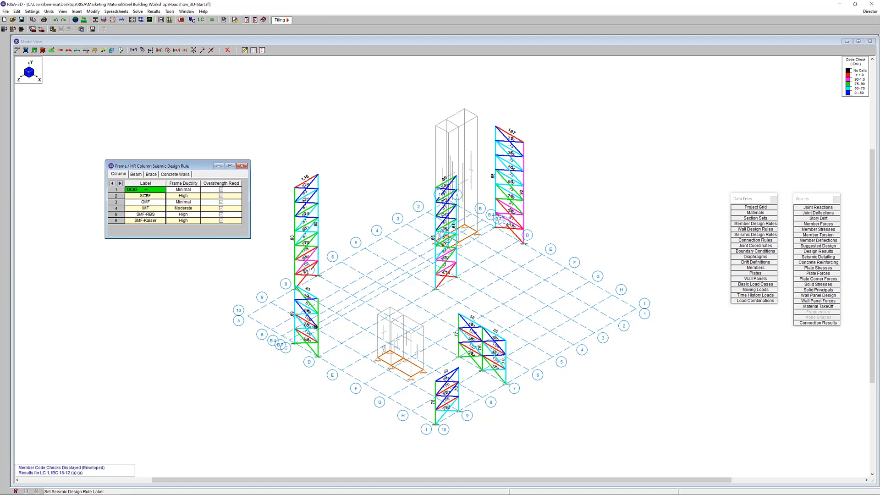
{"action": "left_click", "coordinate": [137, 174]}
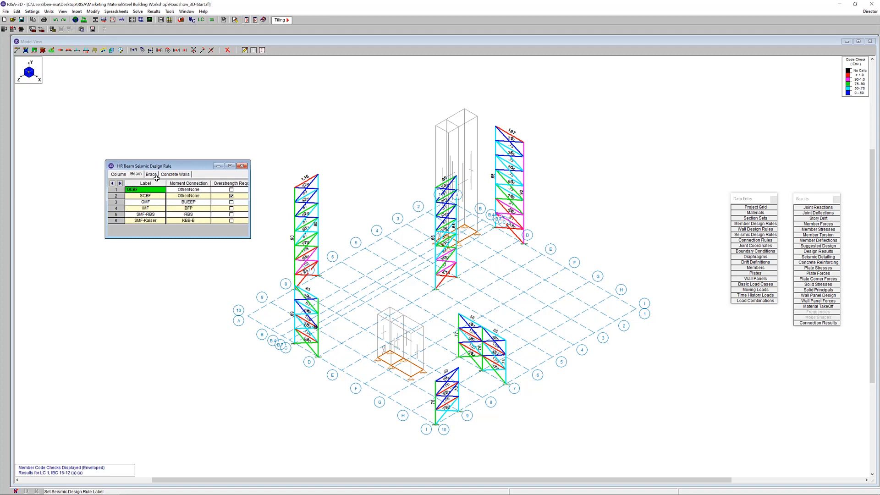
{"action": "left_click", "coordinate": [151, 175]}
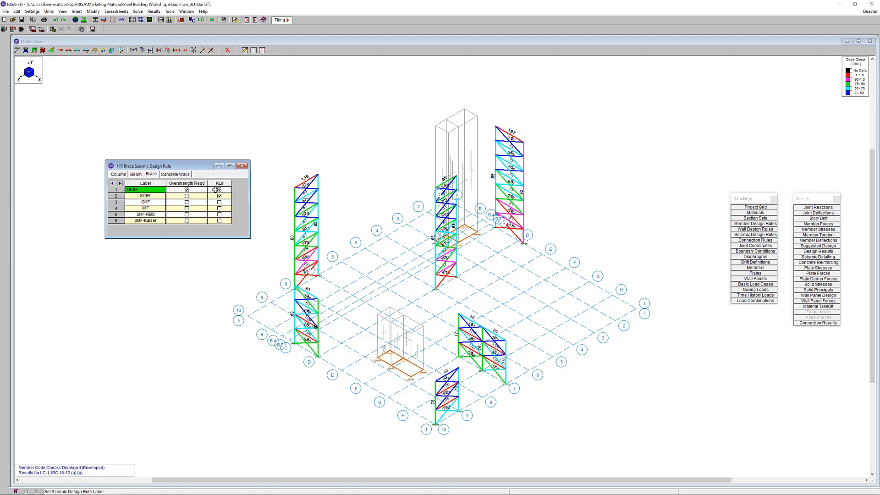
{"action": "left_click", "coordinate": [187, 189]}
{"action": "left_click", "coordinate": [242, 166]}
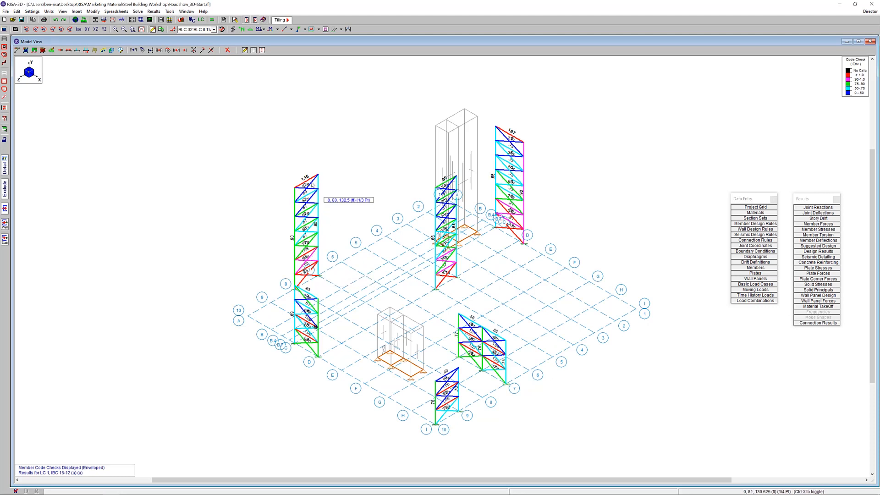
Turn off the members' code check coloring and labels and unselect the whole model
{"action": "left_click", "coordinate": [263, 29]}
{"action": "left_click", "coordinate": [265, 38]}
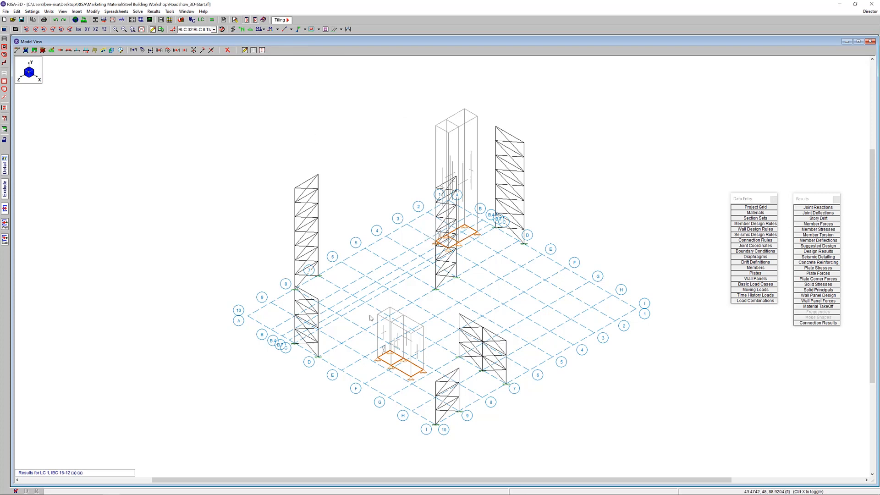
{"action": "left_click", "coordinate": [4, 75]}
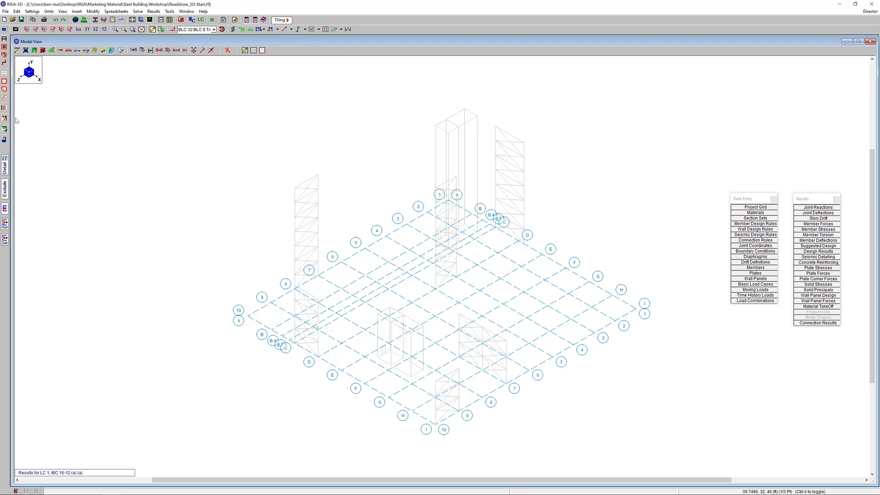
Select only the vertical braces using the member type criterion VBrace
{"action": "left_click", "coordinate": [4, 121]}
{"action": "left_click", "coordinate": [34, 56]}
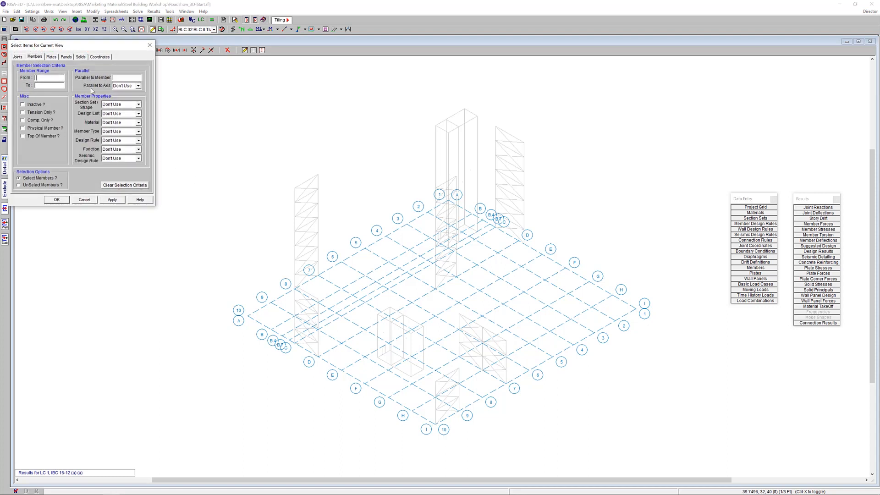
{"action": "left_click", "coordinate": [138, 122]}
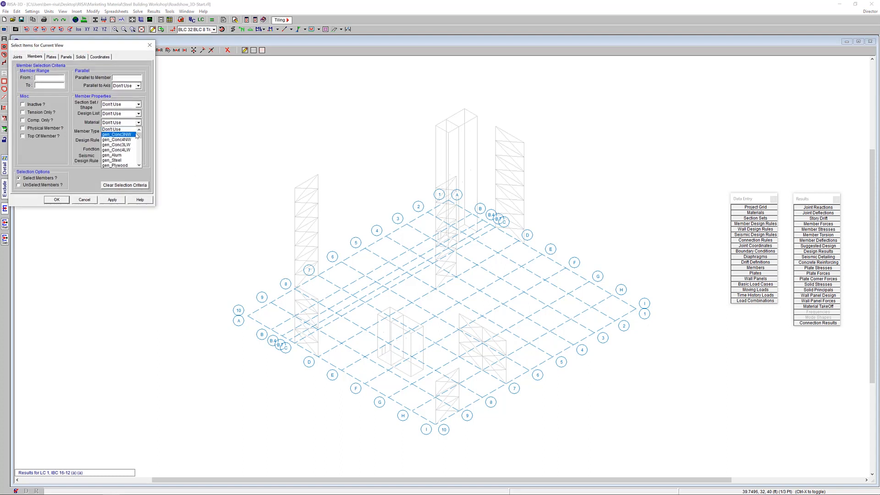
{"action": "left_click", "coordinate": [137, 120]}
{"action": "left_click", "coordinate": [138, 132]}
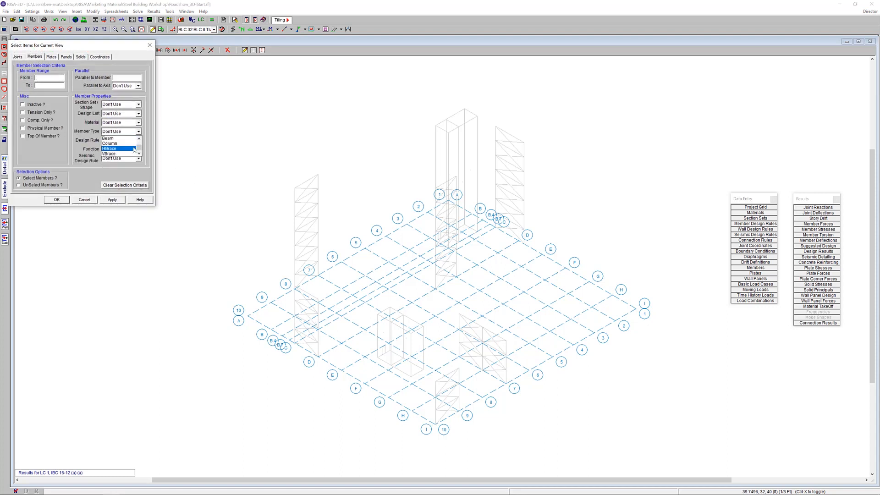
{"action": "left_click", "coordinate": [132, 152]}
{"action": "left_click", "coordinate": [113, 200]}
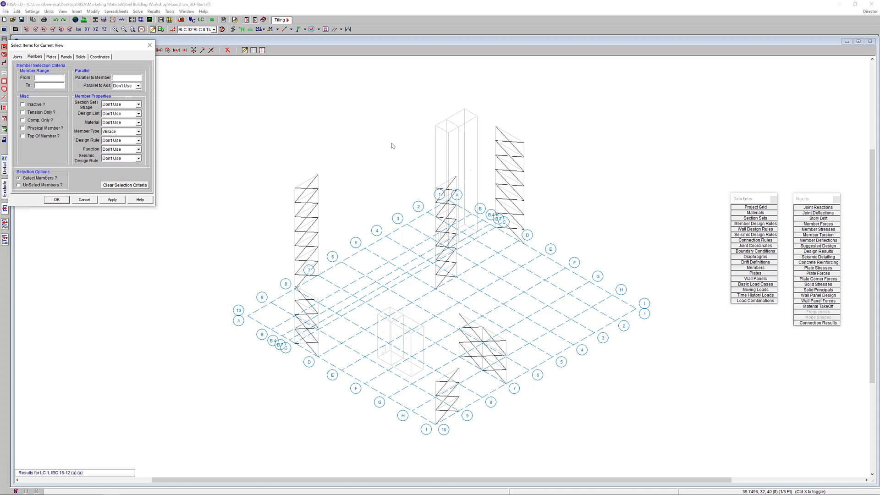
{"action": "left_click", "coordinate": [57, 200]}
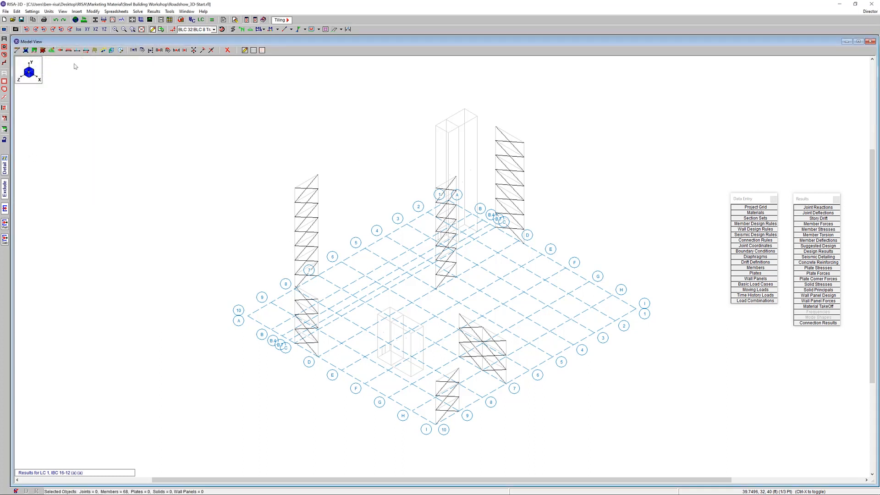
Assign the OCBF seismic design rule to all selected brace members
{"action": "left_click", "coordinate": [17, 51]}
{"action": "left_click", "coordinate": [137, 95]}
{"action": "left_click_drag", "start_coordinate": [120, 54], "coordinate": [143, 117]}
{"action": "left_click", "coordinate": [101, 127]}
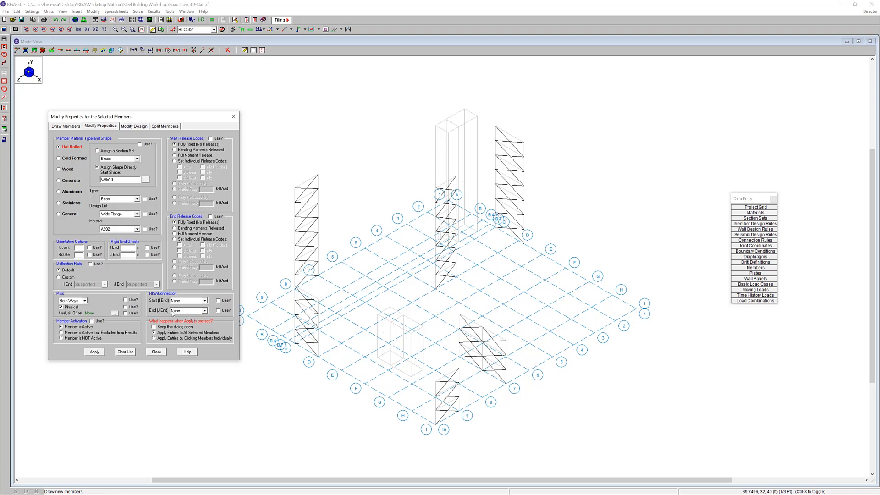
{"action": "left_click", "coordinate": [143, 129]}
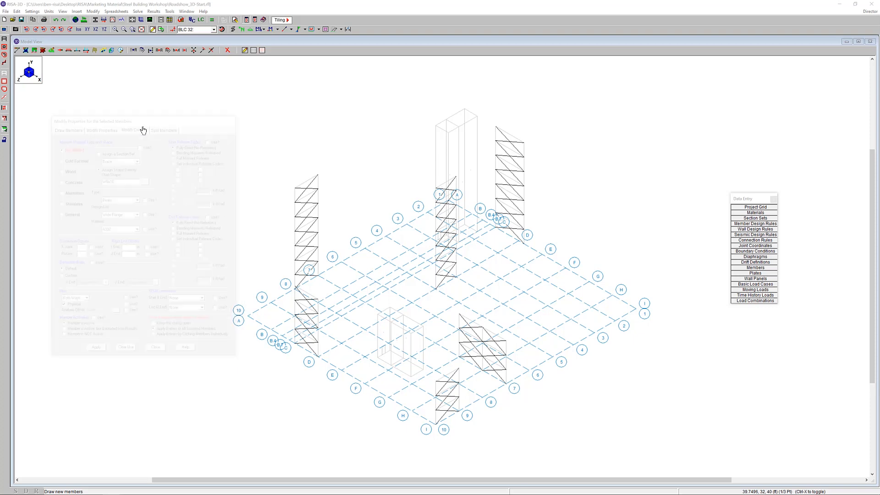
{"action": "left_click", "coordinate": [203, 222]}
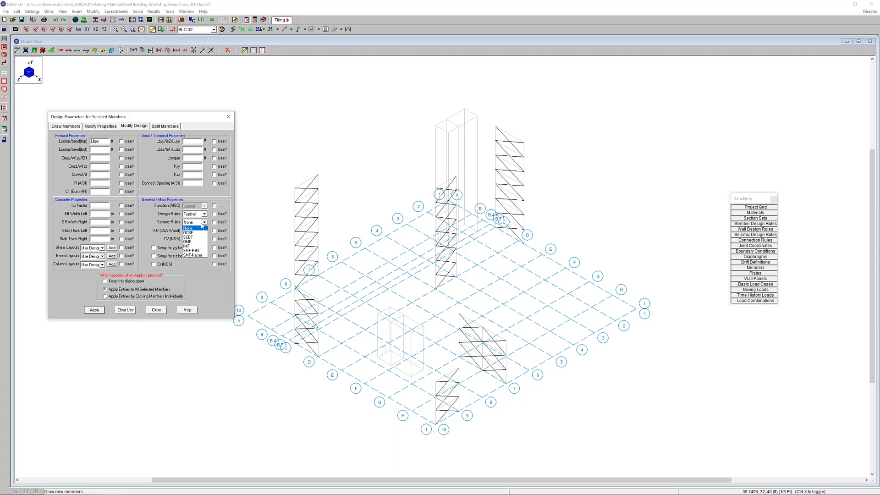
{"action": "left_click", "coordinate": [201, 234]}
{"action": "left_click", "coordinate": [214, 222]}
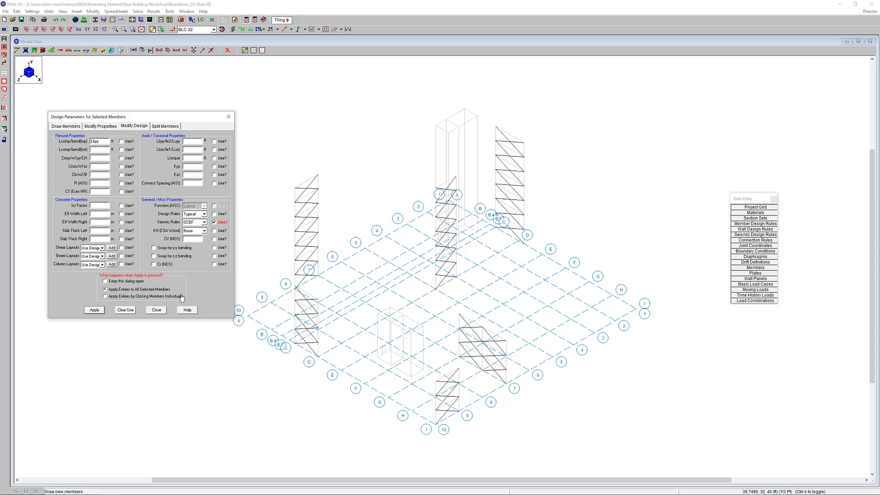
{"action": "left_click", "coordinate": [95, 310]}
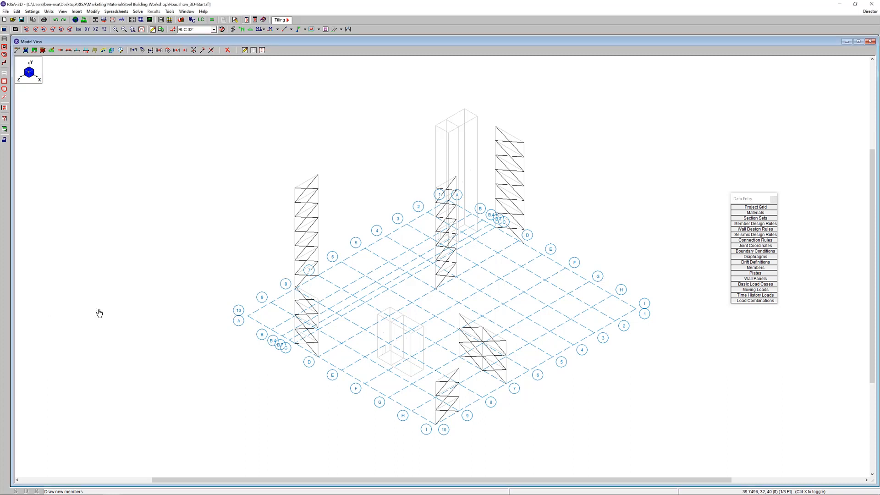
Color code and label the members by seismic rules and check the braces' assignments up close
{"action": "left_click", "coordinate": [292, 29]}
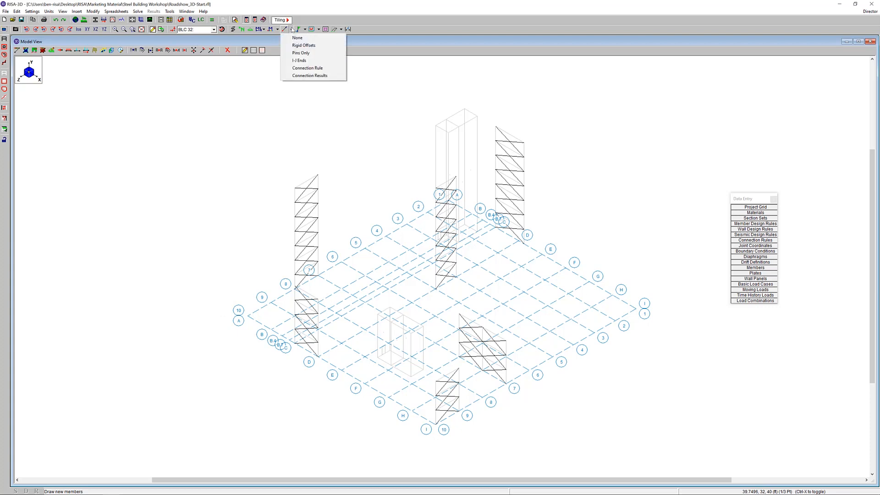
{"action": "left_click", "coordinate": [292, 29]}
{"action": "left_click", "coordinate": [277, 29]}
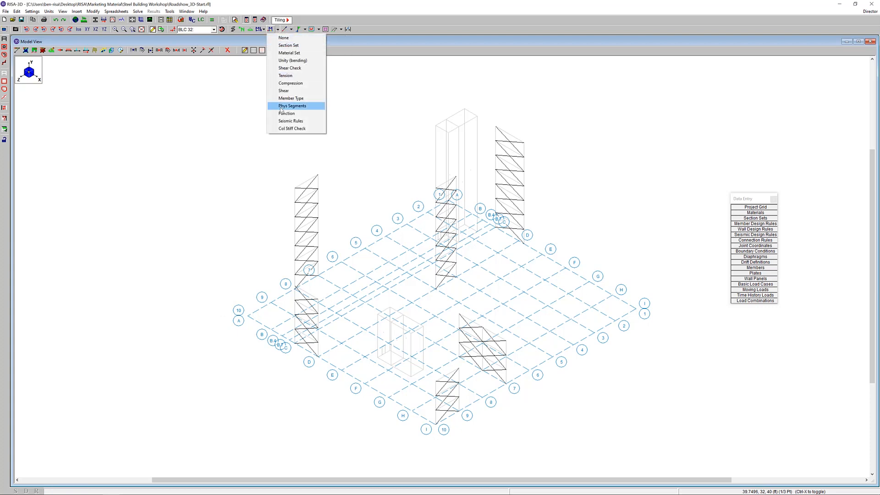
{"action": "left_click", "coordinate": [291, 121]}
{"action": "scroll", "coordinate": [311, 235], "scroll_direction": "up", "scroll_amount": 3}
{"action": "scroll", "coordinate": [311, 234], "scroll_direction": "up", "scroll_amount": 2}
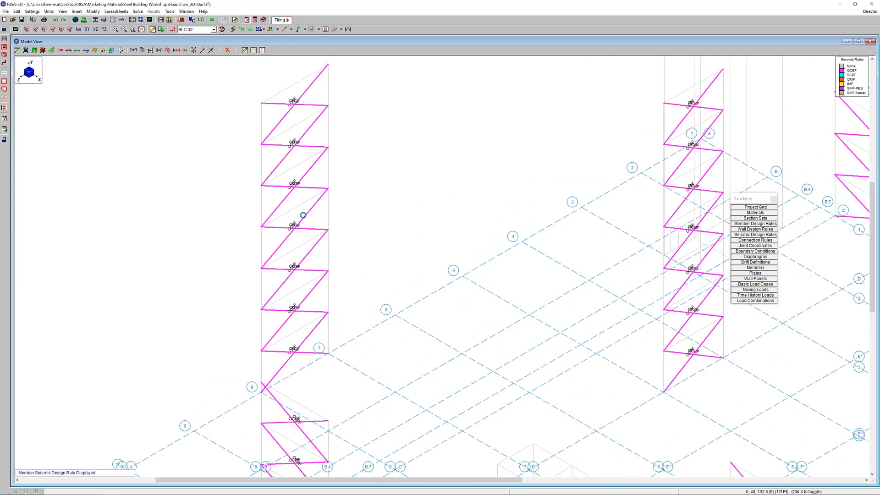
{"action": "scroll", "coordinate": [310, 227], "scroll_direction": "down", "scroll_amount": 4}
{"action": "scroll", "coordinate": [316, 227], "scroll_direction": "down", "scroll_amount": 2}
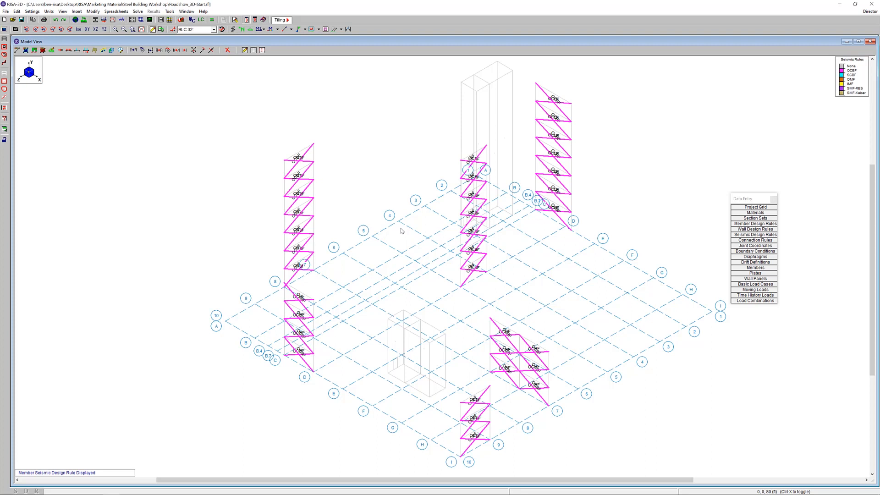
Run a batch solution of the marked load combinations with an envelope included
{"action": "left_click", "coordinate": [212, 20]}
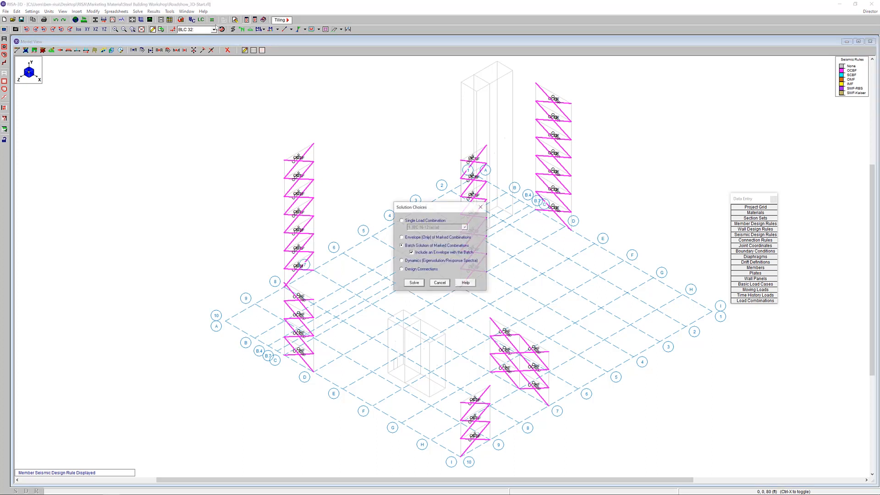
{"action": "left_click", "coordinate": [414, 283]}
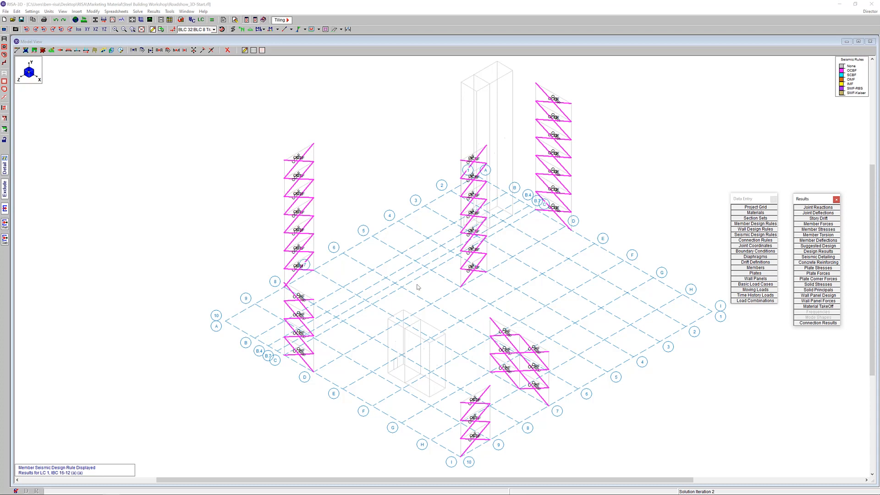
{"action": "left_click", "coordinate": [384, 92]}
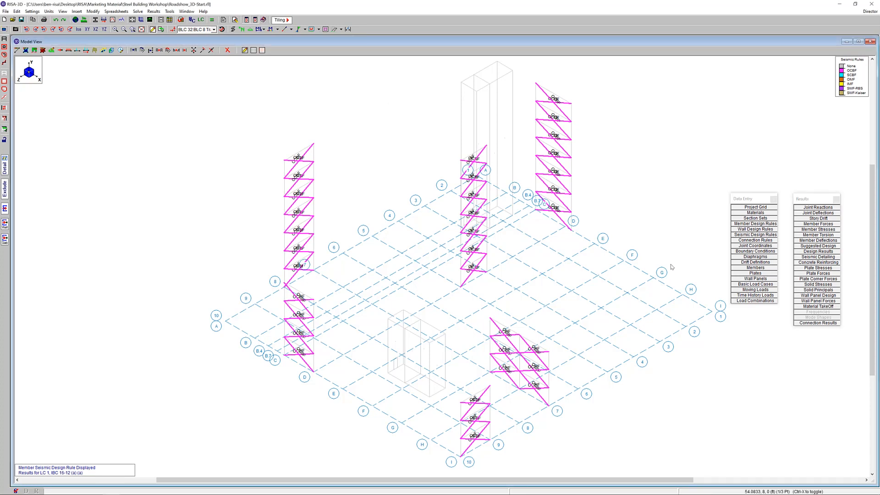
Open the seismic detailing results for the braces and bring up the detail report for brace M48 beside them
{"action": "left_click", "coordinate": [825, 257]}
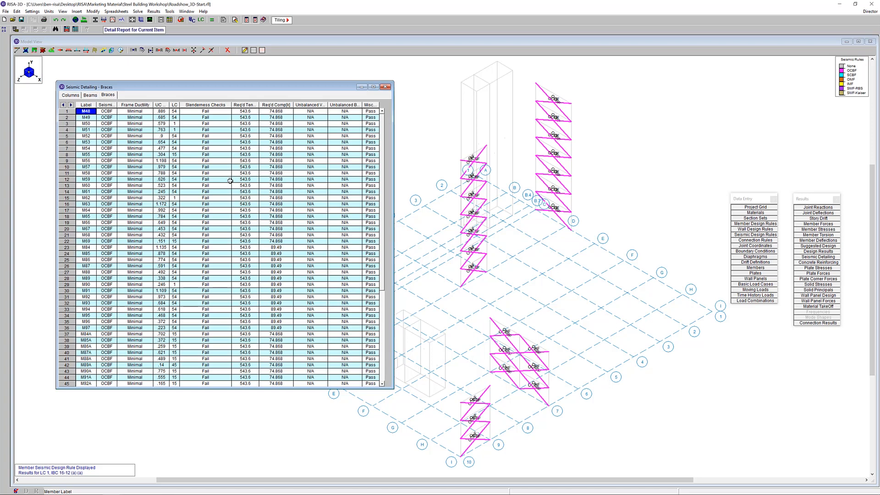
{"action": "left_click", "coordinate": [68, 113]}
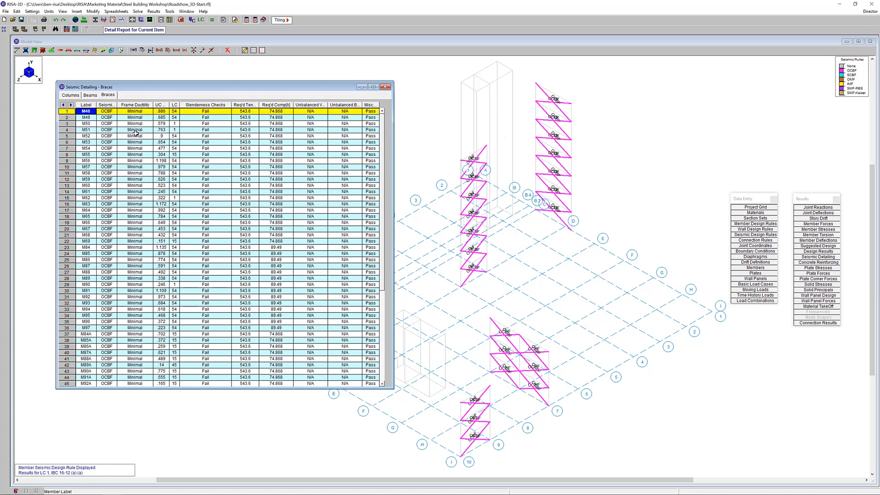
{"action": "left_click", "coordinate": [143, 31]}
{"action": "left_click_drag", "start_coordinate": [244, 168], "coordinate": [491, 132]}
Enlarge M48's detail report, examine its code check and enveloped seismic detailing results, and close both result windows
{"action": "scroll", "coordinate": [619, 171], "scroll_direction": "down", "scroll_amount": 1}
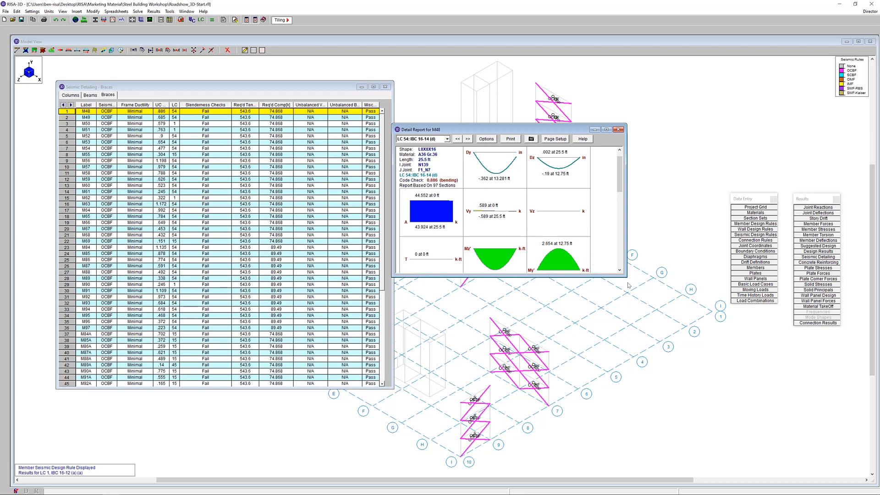
{"action": "left_click_drag", "start_coordinate": [627, 277], "coordinate": [652, 394]}
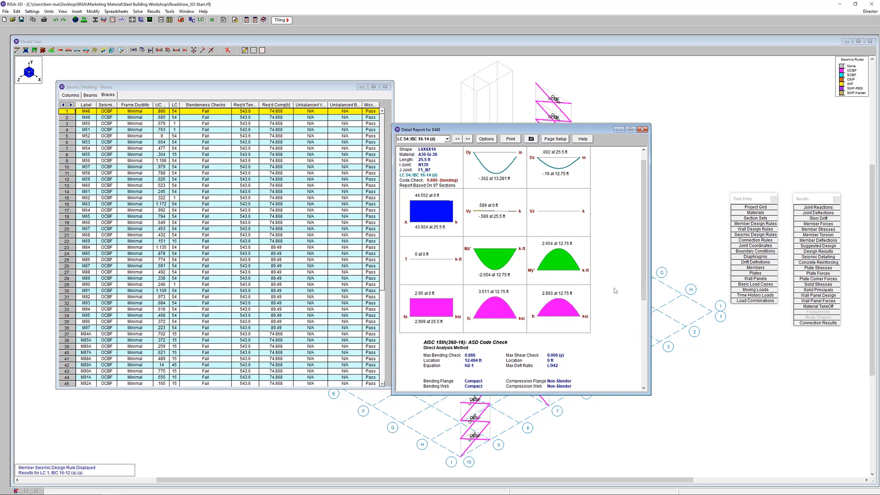
{"action": "left_click_drag", "start_coordinate": [645, 257], "coordinate": [645, 340]}
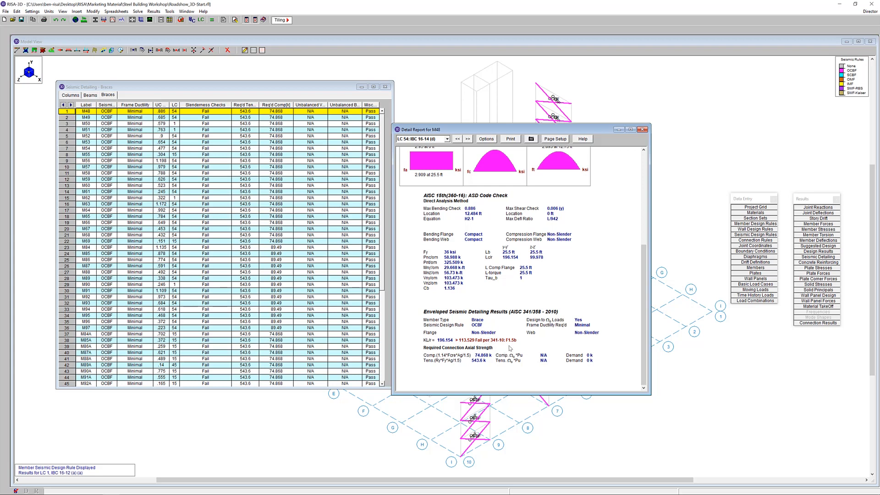
{"action": "left_click", "coordinate": [643, 130]}
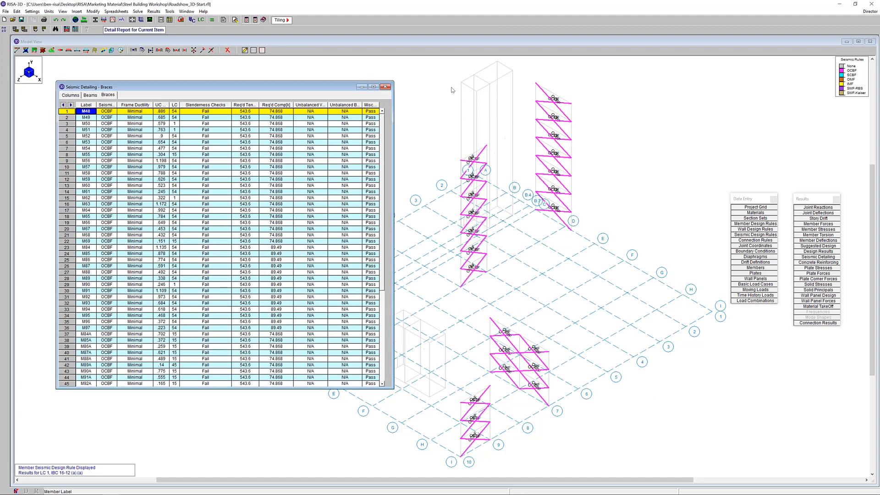
{"action": "left_click", "coordinate": [386, 86]}
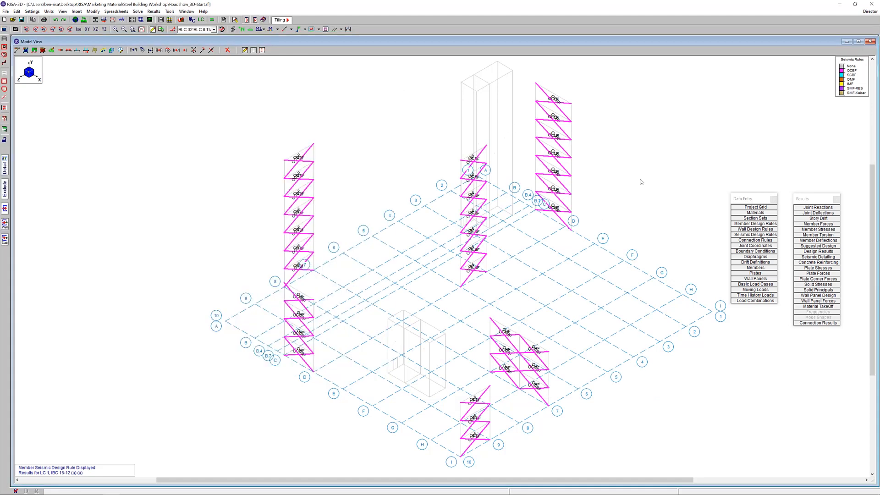
Change the hot rolled Brace section set's shape to the HSS10X10X10_A1085 tube, accepting that the solved results are cleared
{"action": "left_click", "coordinate": [764, 219]}
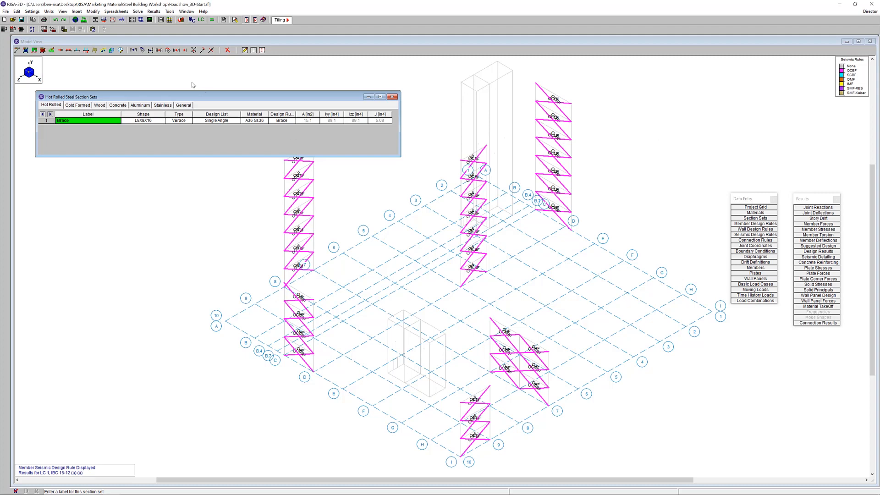
{"action": "left_click", "coordinate": [144, 120]}
{"action": "left_click", "coordinate": [162, 121]}
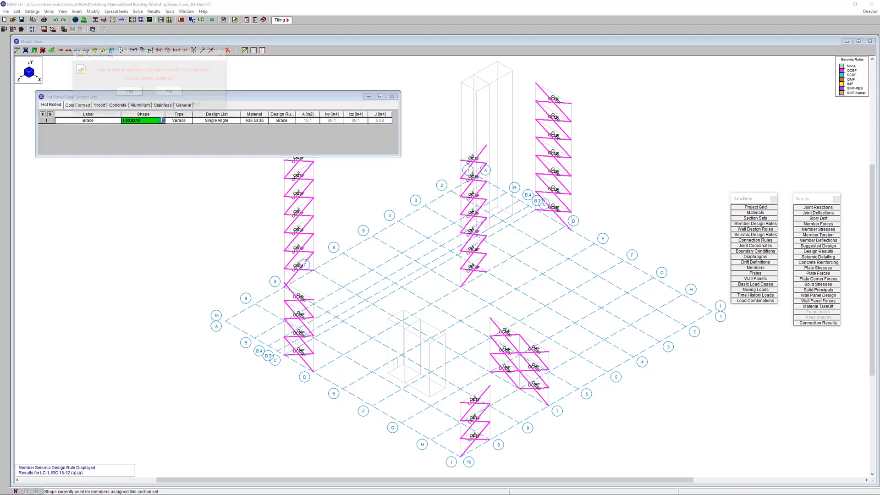
{"action": "left_click", "coordinate": [136, 92]}
{"action": "left_click_drag", "start_coordinate": [454, 34], "coordinate": [265, 179]}
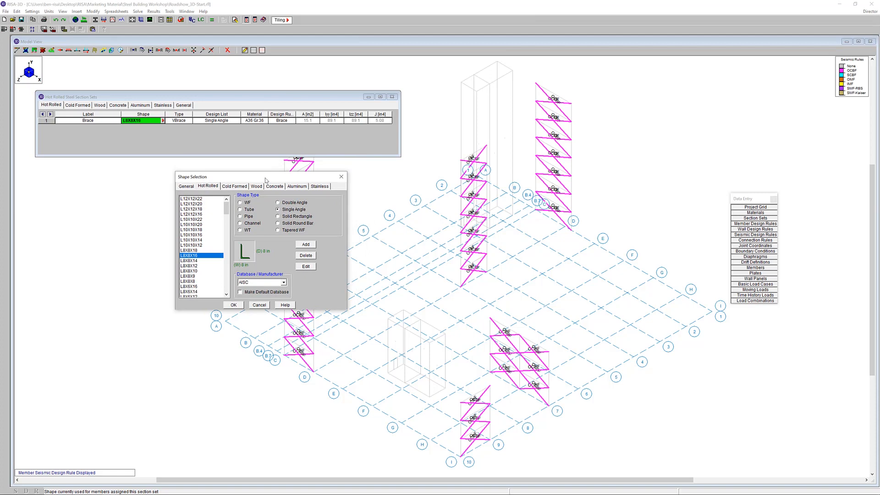
{"action": "left_click", "coordinate": [249, 211]}
{"action": "left_click_drag", "start_coordinate": [228, 208], "coordinate": [230, 257]}
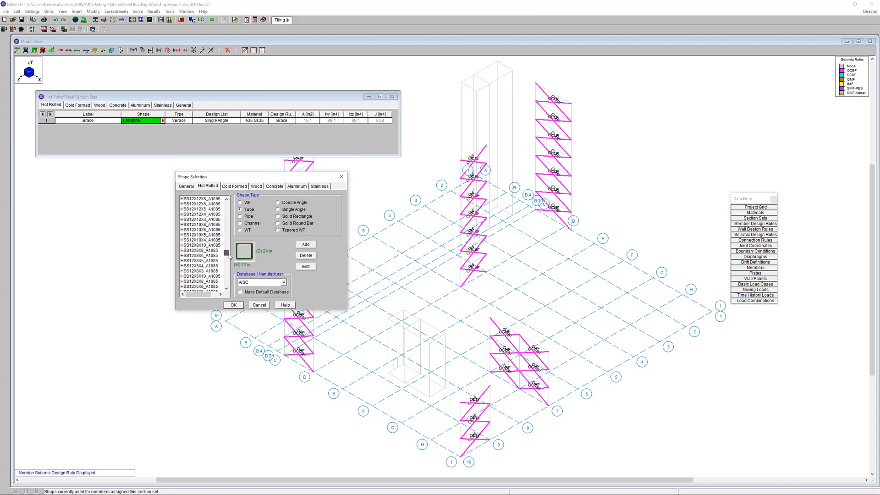
{"action": "left_click_drag", "start_coordinate": [230, 256], "coordinate": [229, 259]}
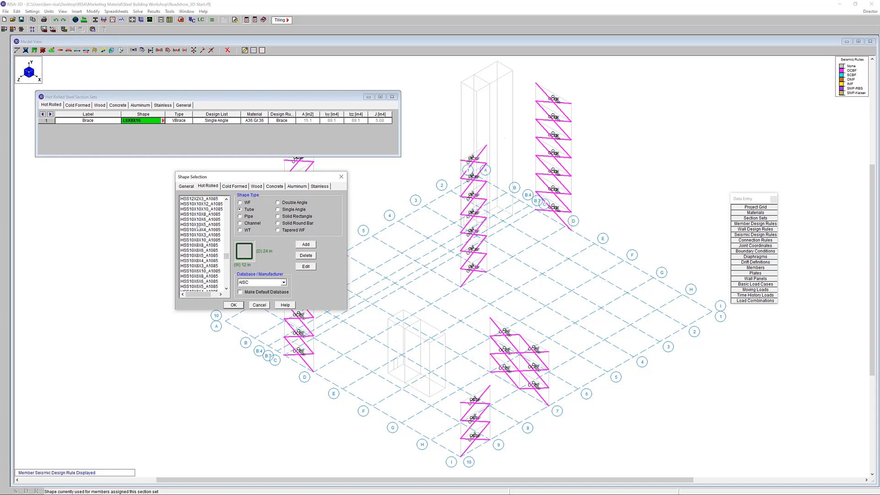
{"action": "left_click", "coordinate": [208, 209]}
{"action": "left_click", "coordinate": [233, 305]}
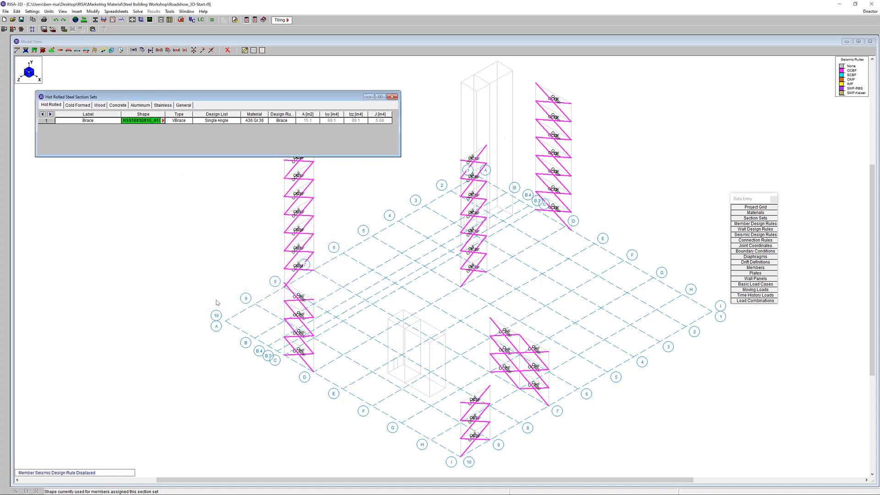
Set the Brace section set's design list to SquareTube A1085 and its material to A1085
{"action": "left_click", "coordinate": [235, 121]}
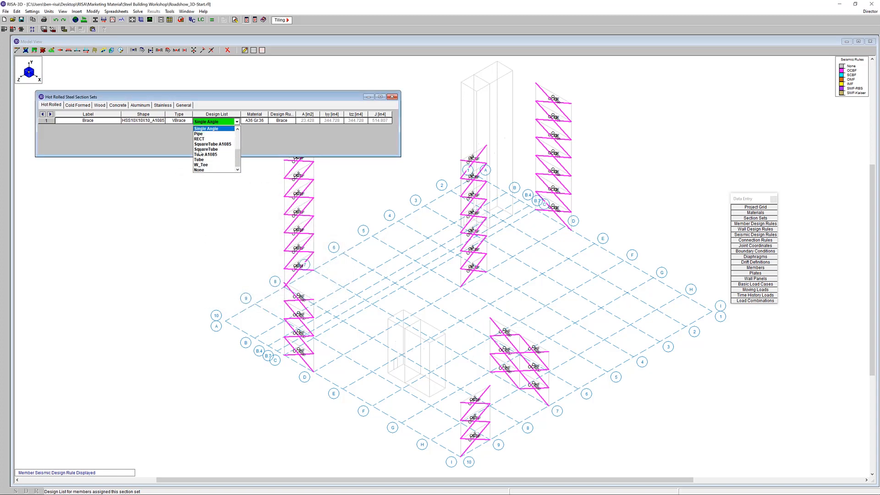
{"action": "left_click", "coordinate": [224, 145]}
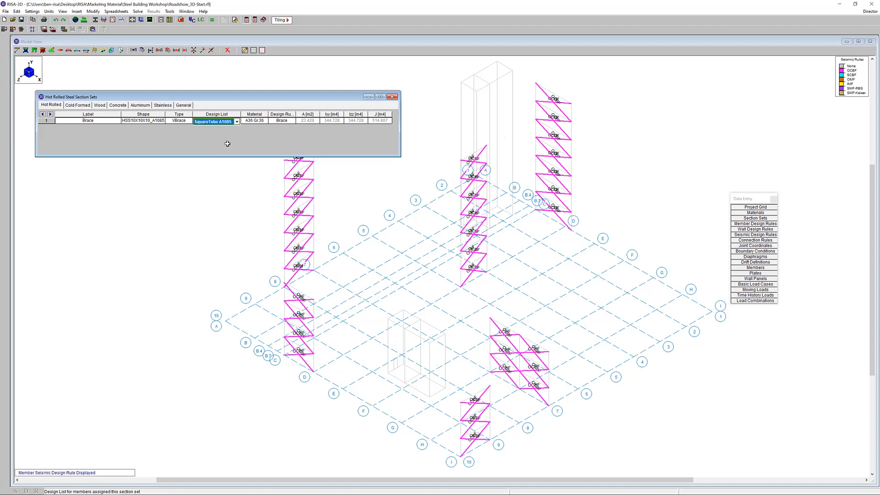
{"action": "left_click", "coordinate": [256, 122]}
{"action": "left_click", "coordinate": [262, 122]}
{"action": "left_click", "coordinate": [256, 160]}
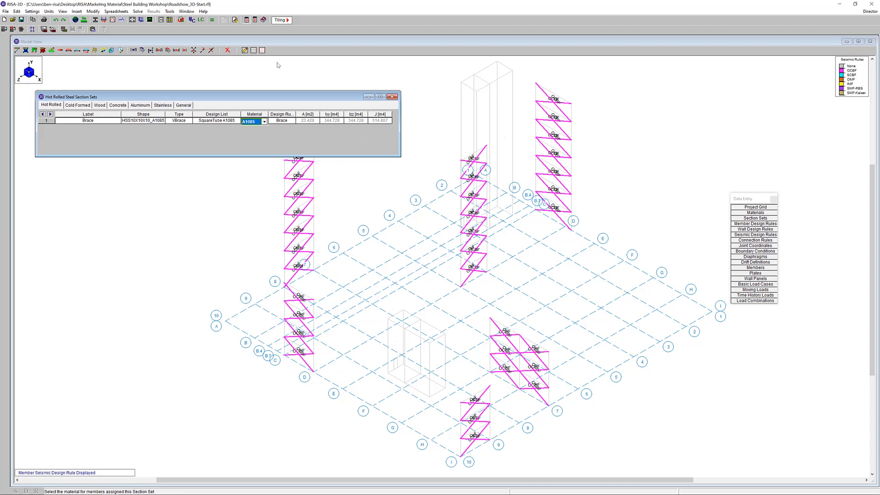
Re-solve the model as a batch of marked combinations including an envelope, and close the section sets spreadsheet
{"action": "left_click", "coordinate": [220, 21]}
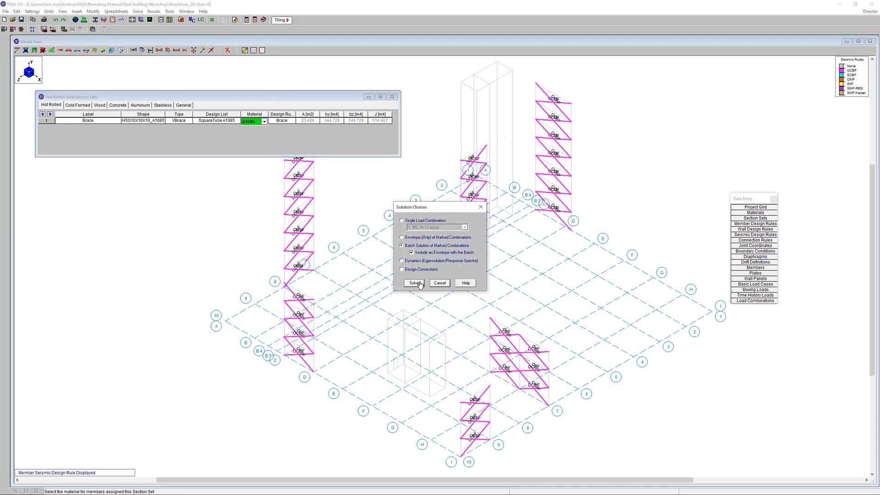
{"action": "left_click", "coordinate": [414, 283]}
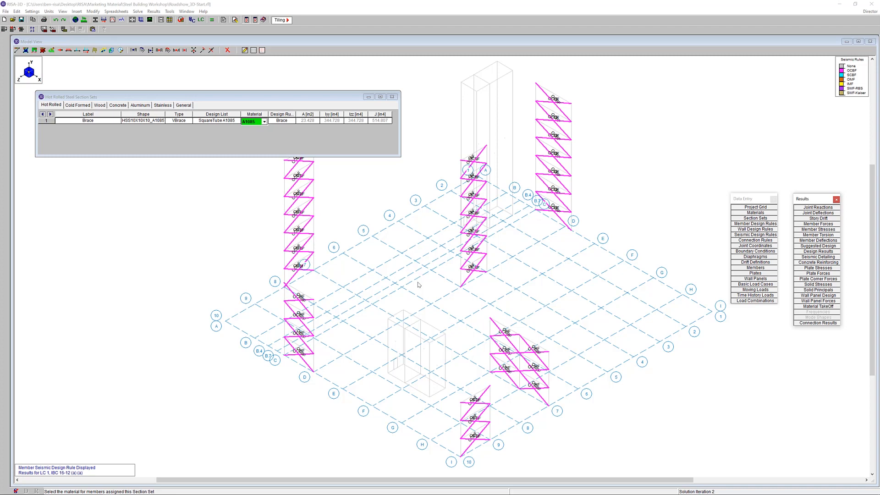
{"action": "left_click", "coordinate": [393, 97]}
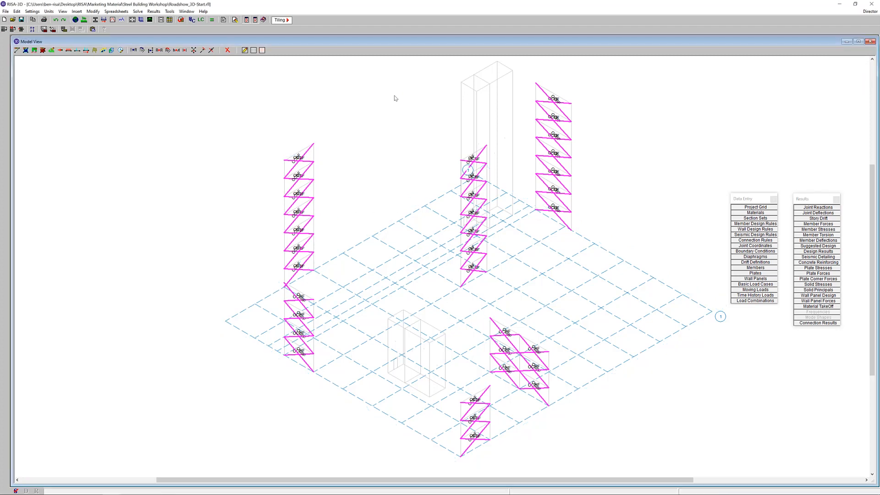
Review the braces' seismic detailing results and brace M48's detail report down to its enveloped seismic checks, and close both windows
{"action": "left_click", "coordinate": [828, 257]}
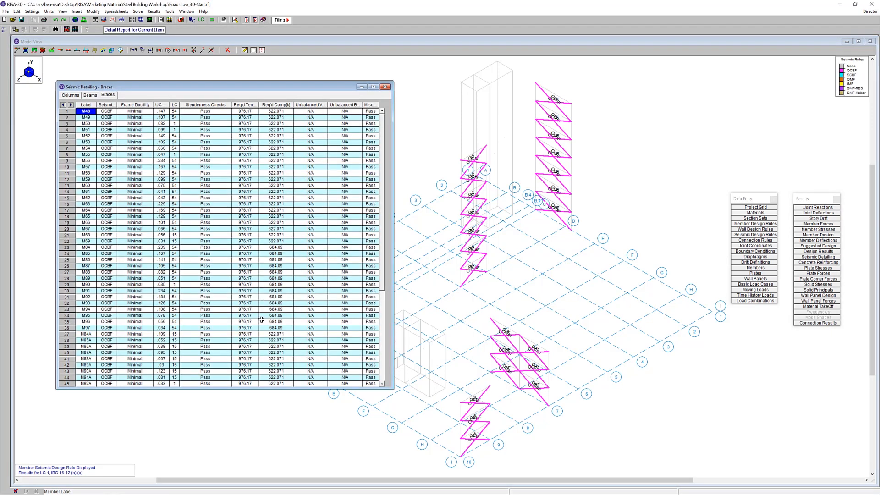
{"action": "left_click", "coordinate": [114, 34]}
{"action": "left_click_drag", "start_coordinate": [145, 40], "coordinate": [564, 138]}
{"action": "left_click_drag", "start_coordinate": [664, 286], "coordinate": [684, 401]}
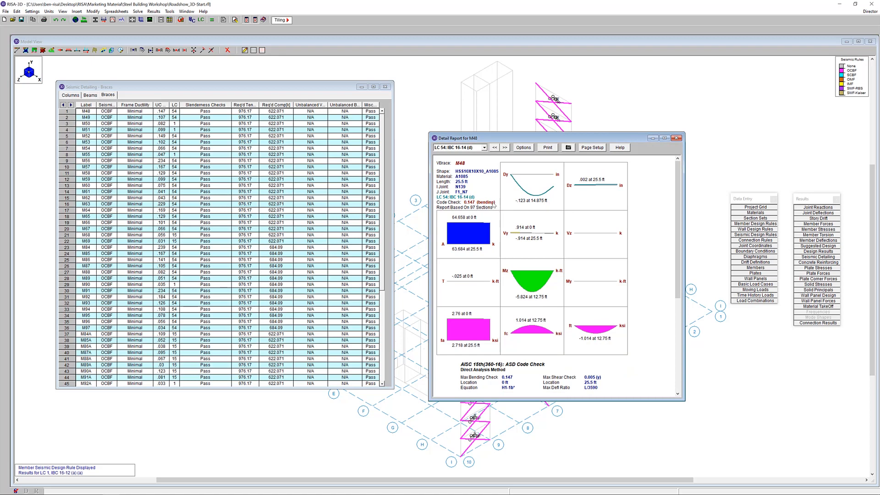
{"action": "left_click_drag", "start_coordinate": [675, 260], "coordinate": [677, 352]}
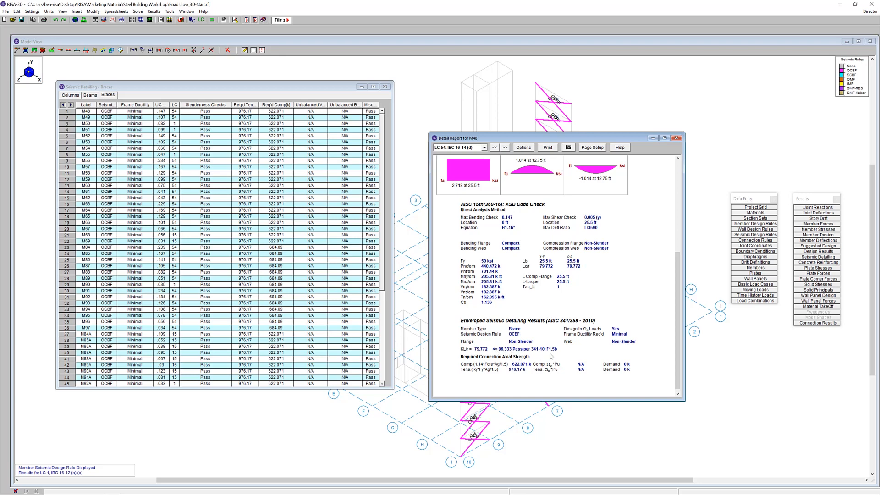
{"action": "left_click", "coordinate": [677, 138]}
{"action": "left_click", "coordinate": [385, 86]}
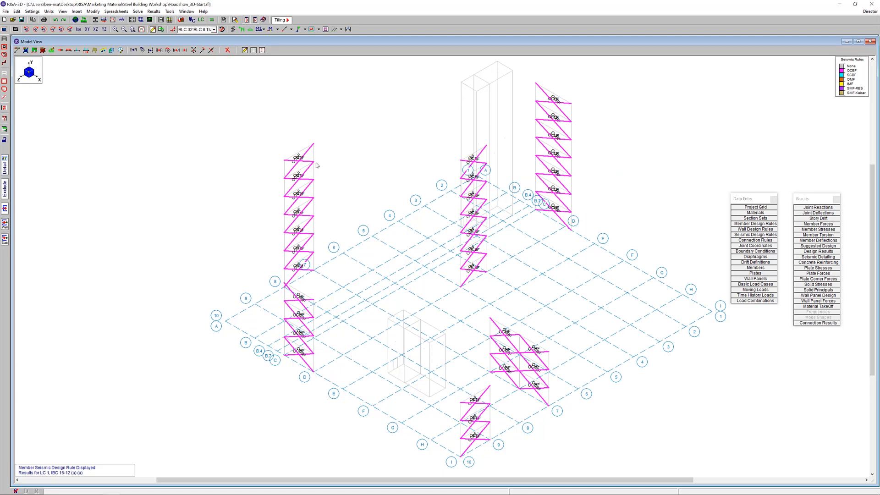
Bring up the print options for the model view and switch to printing a report instead
{"action": "left_click", "coordinate": [33, 21]}
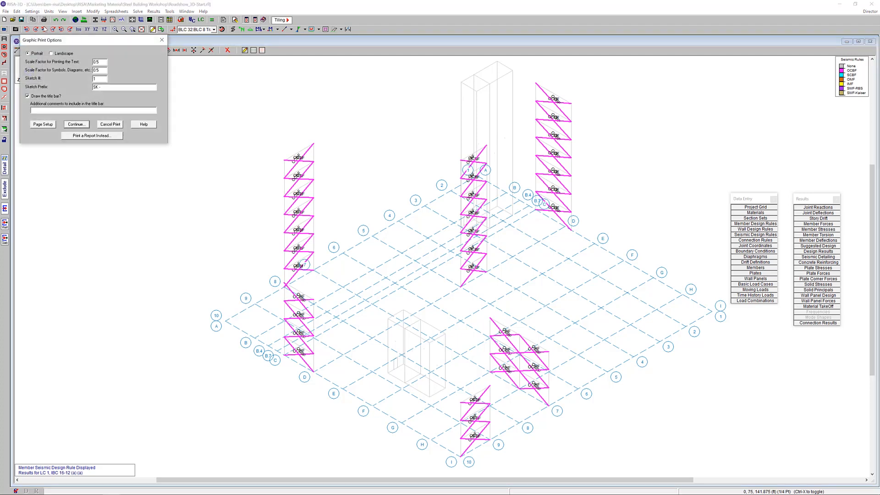
{"action": "left_click", "coordinate": [91, 136]}
{"action": "left_click_drag", "start_coordinate": [469, 53], "coordinate": [382, 112]}
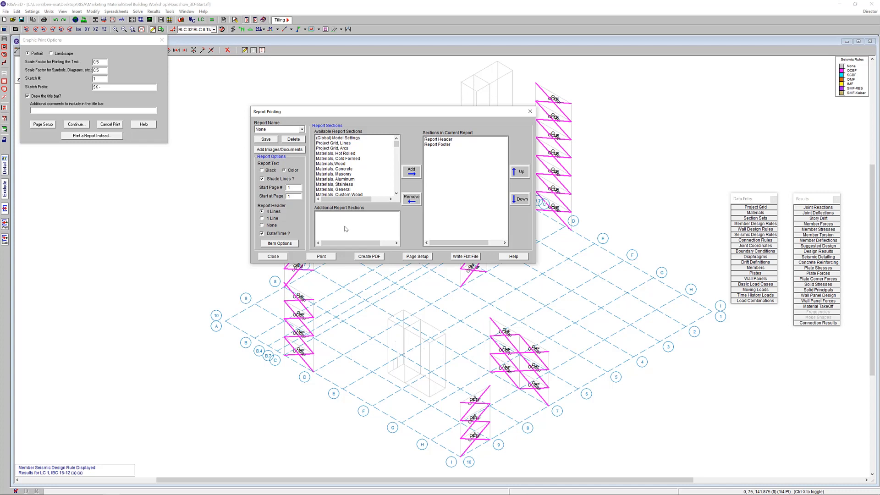
Browse the Steel Building Workshop folder for PNG images to add to the report, and close the file browser without choosing one
{"action": "left_click", "coordinate": [280, 149]}
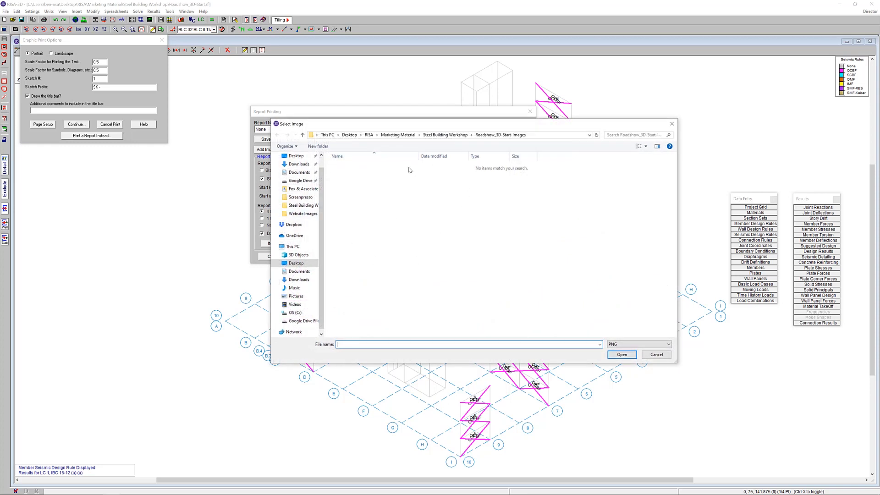
{"action": "left_click", "coordinate": [410, 136]}
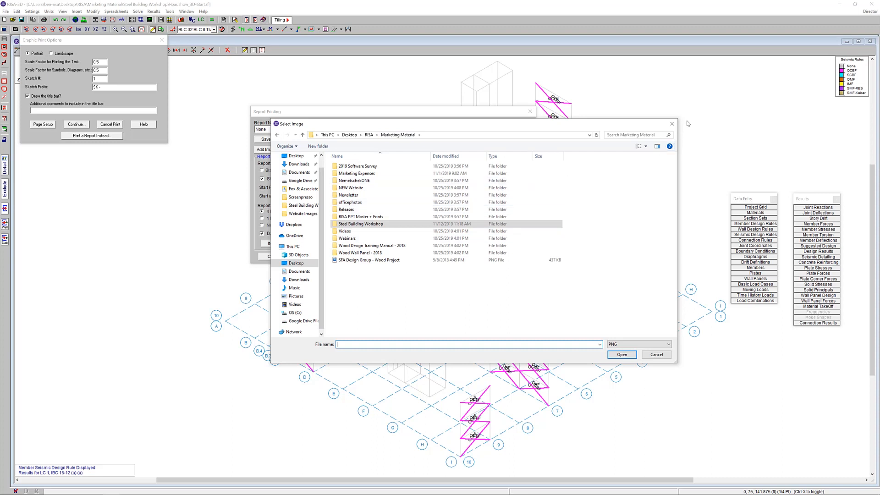
{"action": "double_click", "coordinate": [447, 224]}
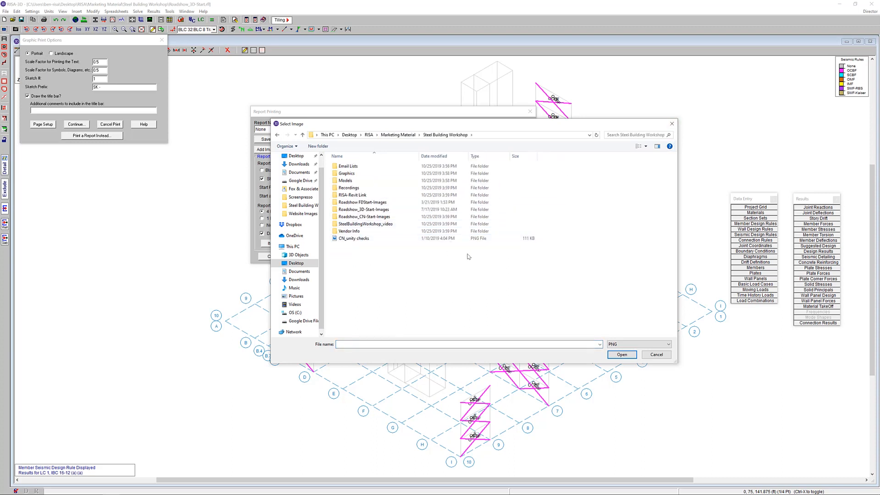
{"action": "left_click", "coordinate": [672, 124]}
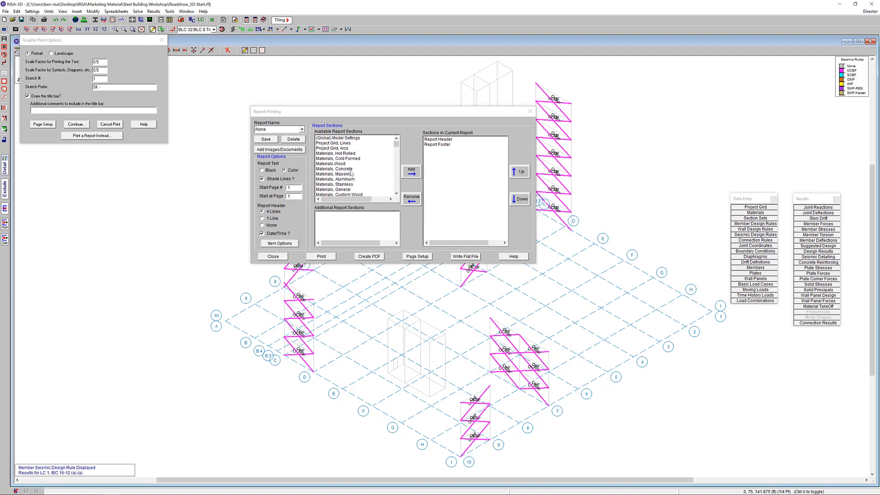
Add the hot rolled materials and hot rolled section set sections to the current report
{"action": "mouse_move", "coordinate": [352, 154]}
{"action": "left_mouse_down"}
{"action": "mouse_move", "coordinate": [355, 163]}
{"action": "mouse_move", "coordinate": [350, 152]}
{"action": "left_mouse_up"}
{"action": "left_click", "coordinate": [351, 154]}
{"action": "left_click", "coordinate": [411, 170]}
{"action": "scroll", "coordinate": [390, 169], "scroll_direction": "down", "scroll_amount": 1}
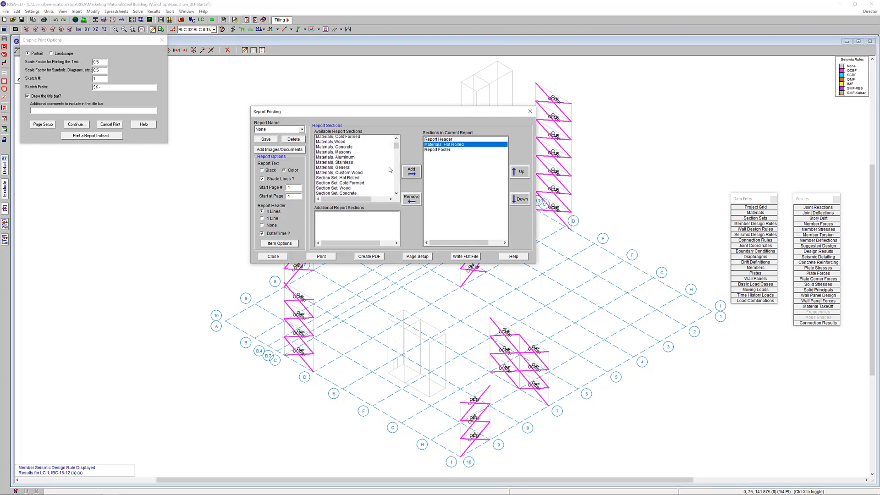
{"action": "scroll", "coordinate": [388, 169], "scroll_direction": "down", "scroll_amount": 3}
{"action": "left_click", "coordinate": [359, 165]}
{"action": "left_click", "coordinate": [404, 174]}
Add the Member Deflections Service and Beam Check sections to the current report
{"action": "scroll", "coordinate": [380, 172], "scroll_direction": "down", "scroll_amount": 18}
{"action": "scroll", "coordinate": [379, 171], "scroll_direction": "down", "scroll_amount": 15}
{"action": "scroll", "coordinate": [379, 172], "scroll_direction": "down", "scroll_amount": 7}
{"action": "left_click", "coordinate": [347, 168]}
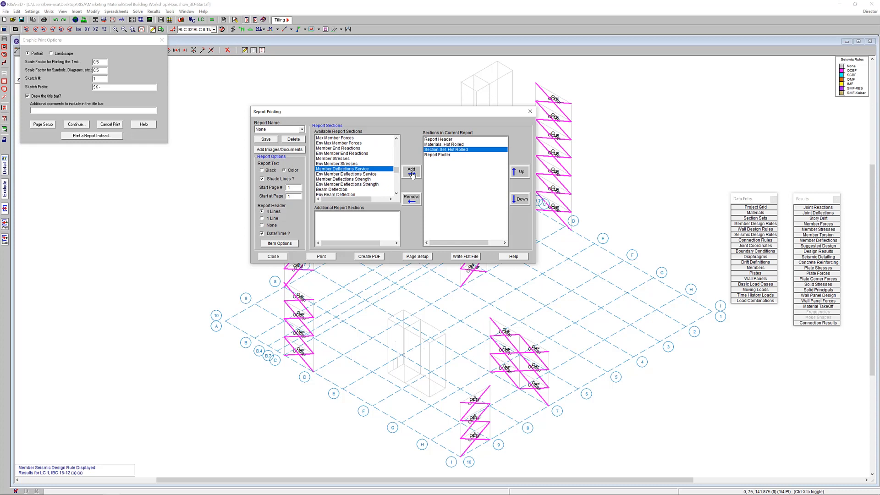
{"action": "left_click", "coordinate": [411, 173]}
{"action": "scroll", "coordinate": [342, 159], "scroll_direction": "down", "scroll_amount": 4}
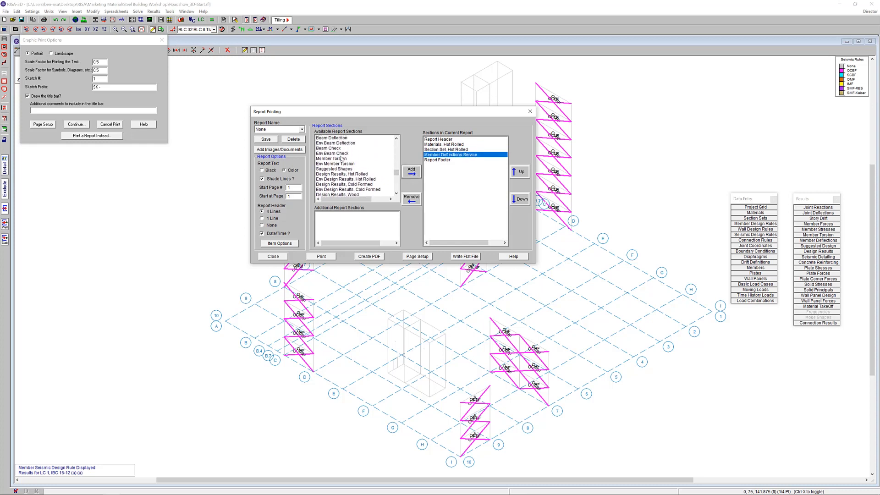
{"action": "left_click", "coordinate": [341, 149]}
{"action": "left_click", "coordinate": [412, 172]}
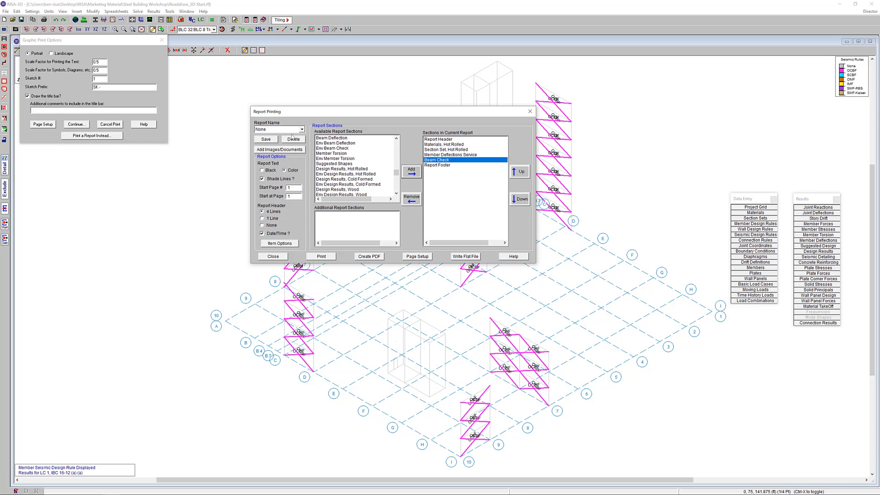
Skip saving the section list as a custom report and create a PDF of it named RISA-3D Report in the Roadshow_3D-Start-Images folder
{"action": "left_click", "coordinate": [271, 139]}
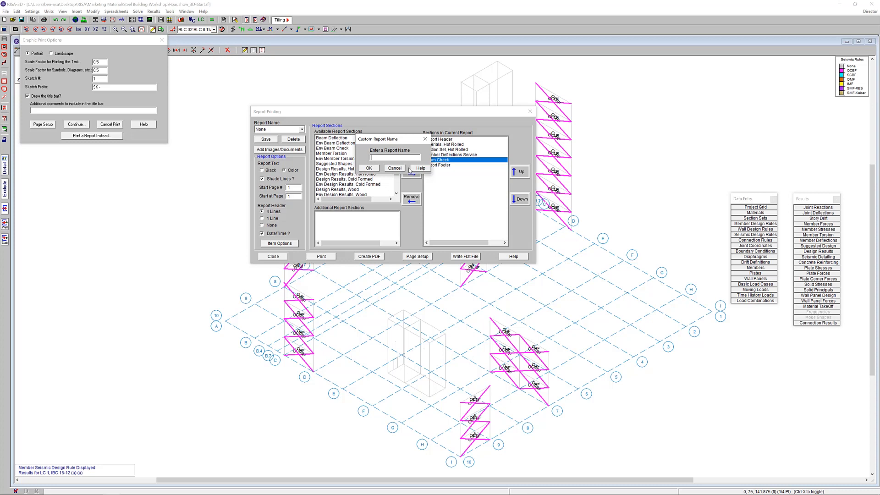
{"action": "left_click", "coordinate": [398, 169]}
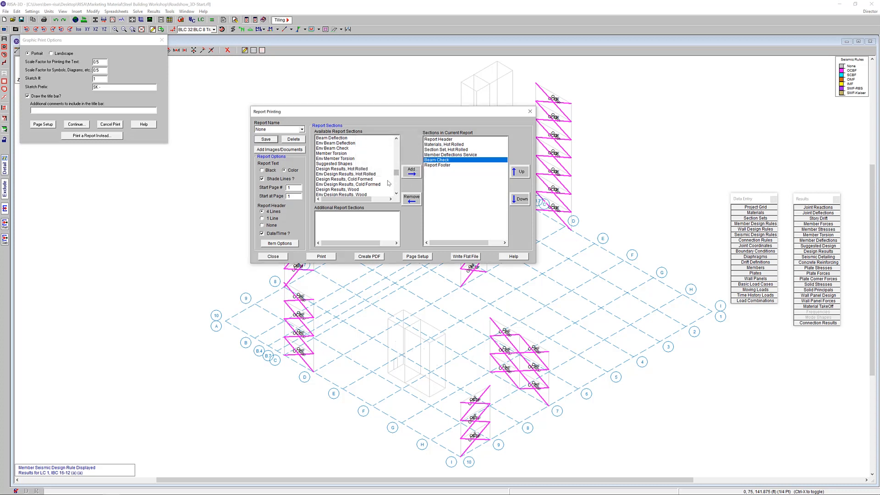
{"action": "left_click", "coordinate": [370, 258]}
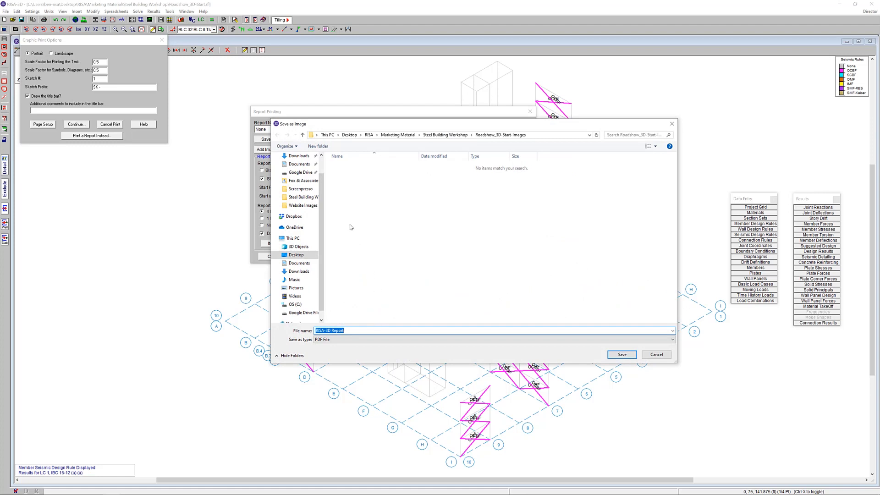
{"action": "left_click", "coordinate": [622, 355]}
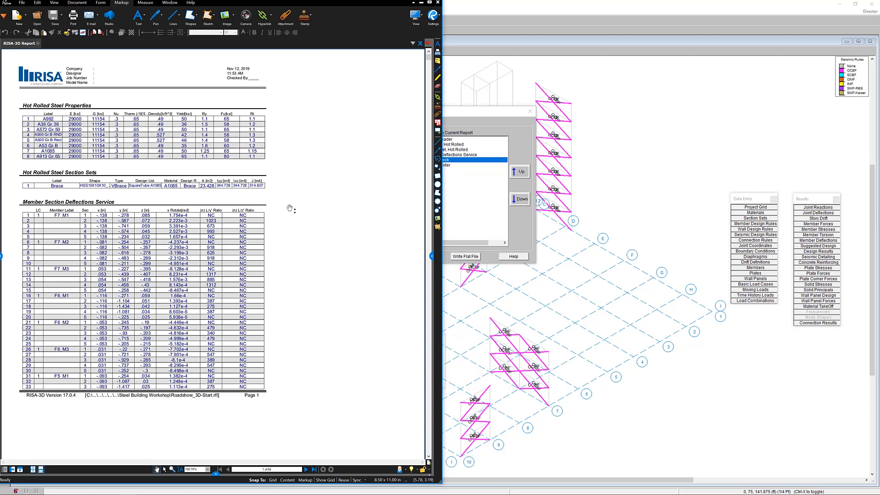
Look through the generated PDF report's material, section set and member deflection pages, and close the PDF viewer
{"action": "scroll", "coordinate": [290, 208], "scroll_direction": "down", "scroll_amount": 10}
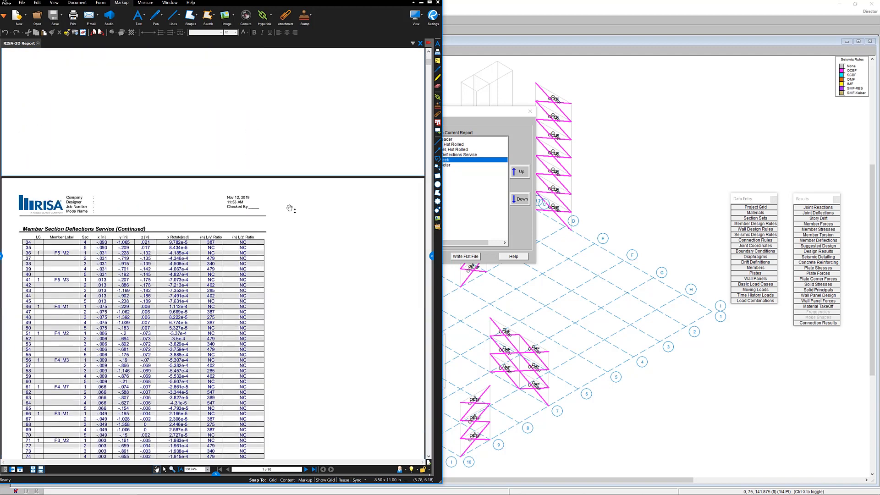
{"action": "scroll", "coordinate": [290, 209], "scroll_direction": "down", "scroll_amount": 12}
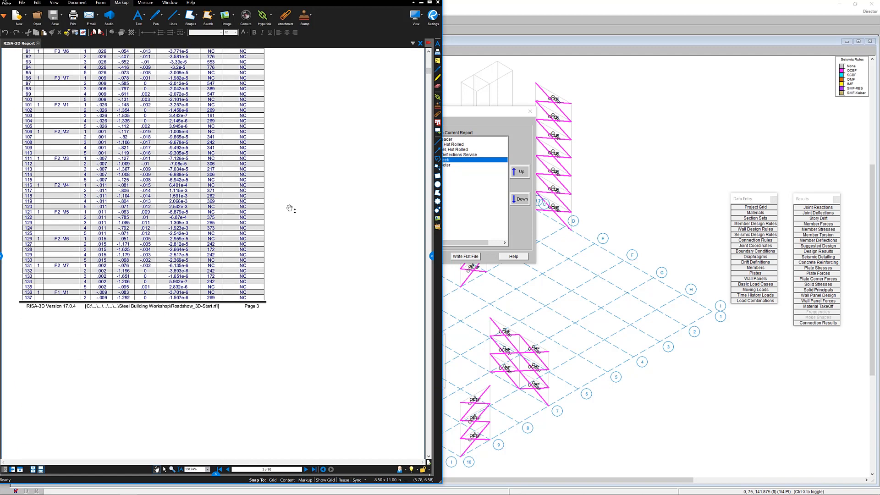
{"action": "scroll", "coordinate": [290, 209], "scroll_direction": "down", "scroll_amount": 4}
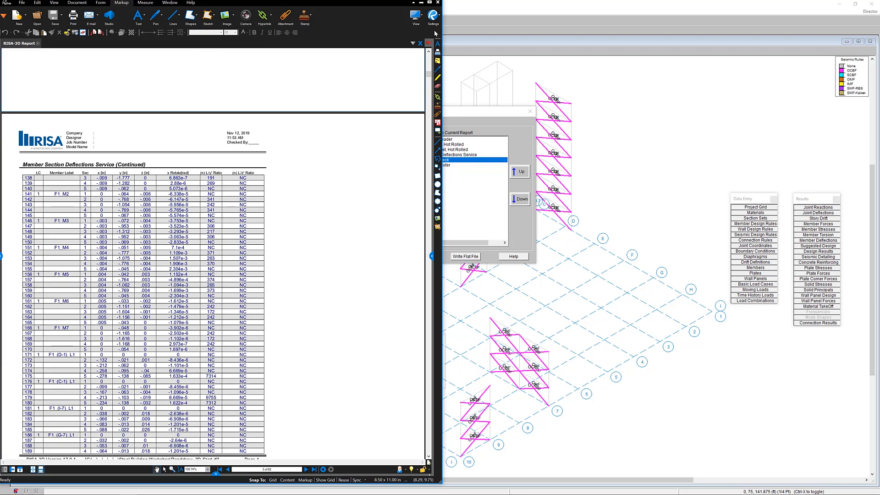
{"action": "left_click", "coordinate": [438, 2]}
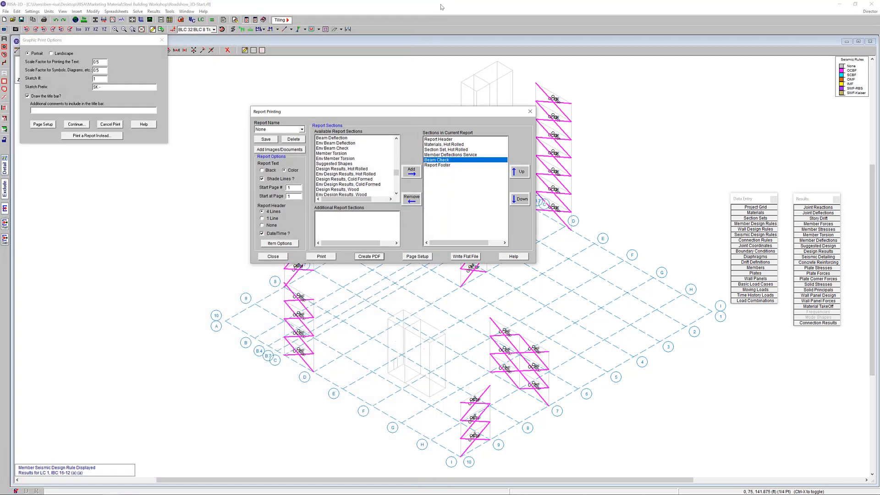